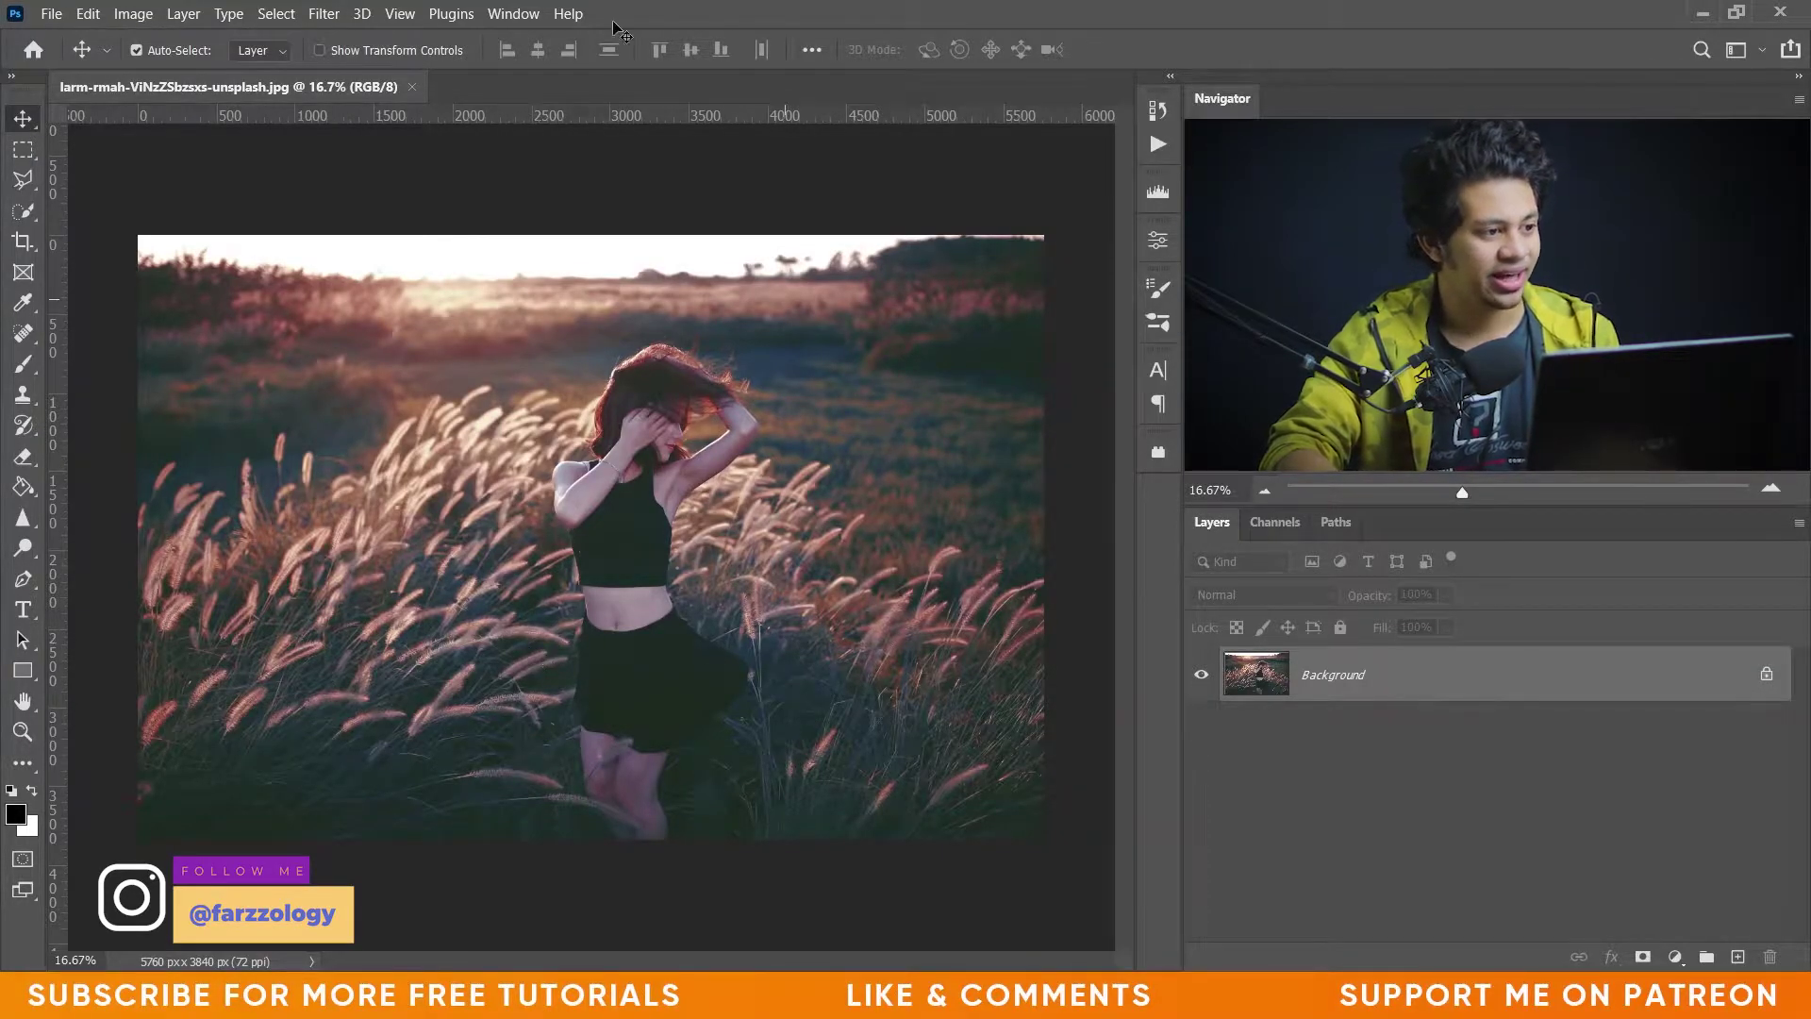
# - Launch Filter > Photo-Toolbox > SkinFiner on the grass-field photo
pyautogui.click(335, 12)
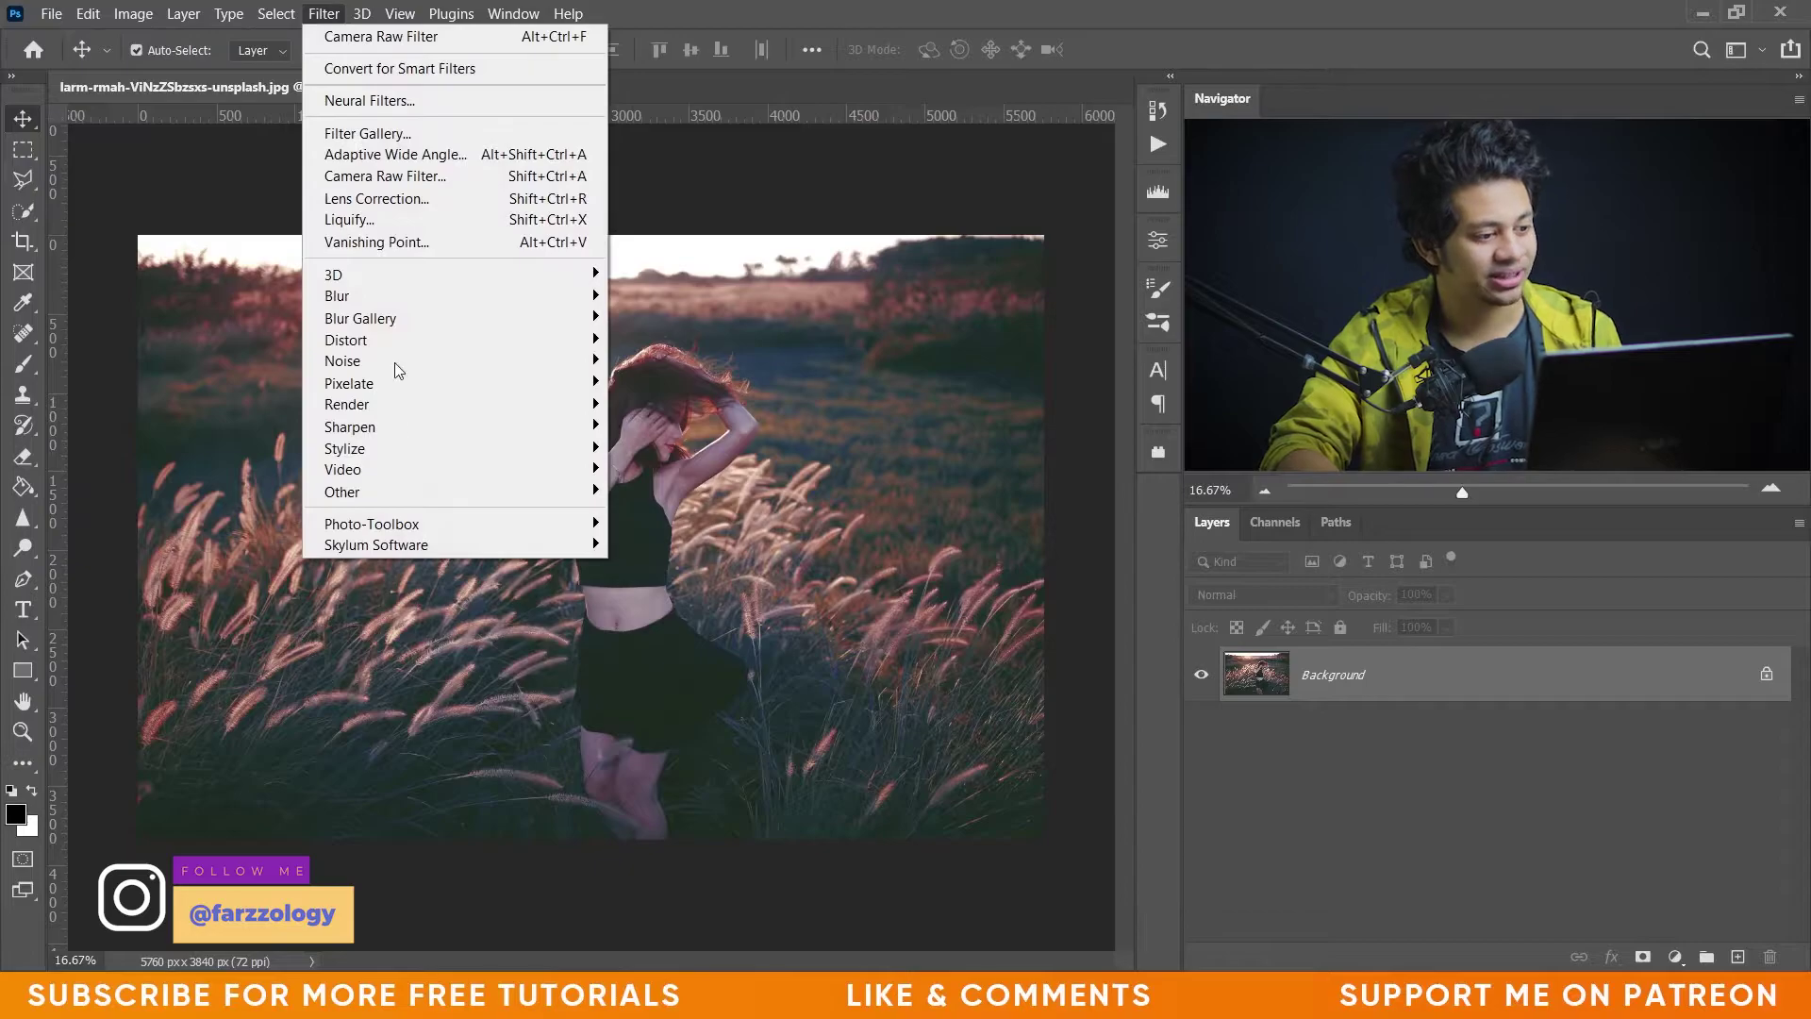
pyautogui.moveTo(473, 522)
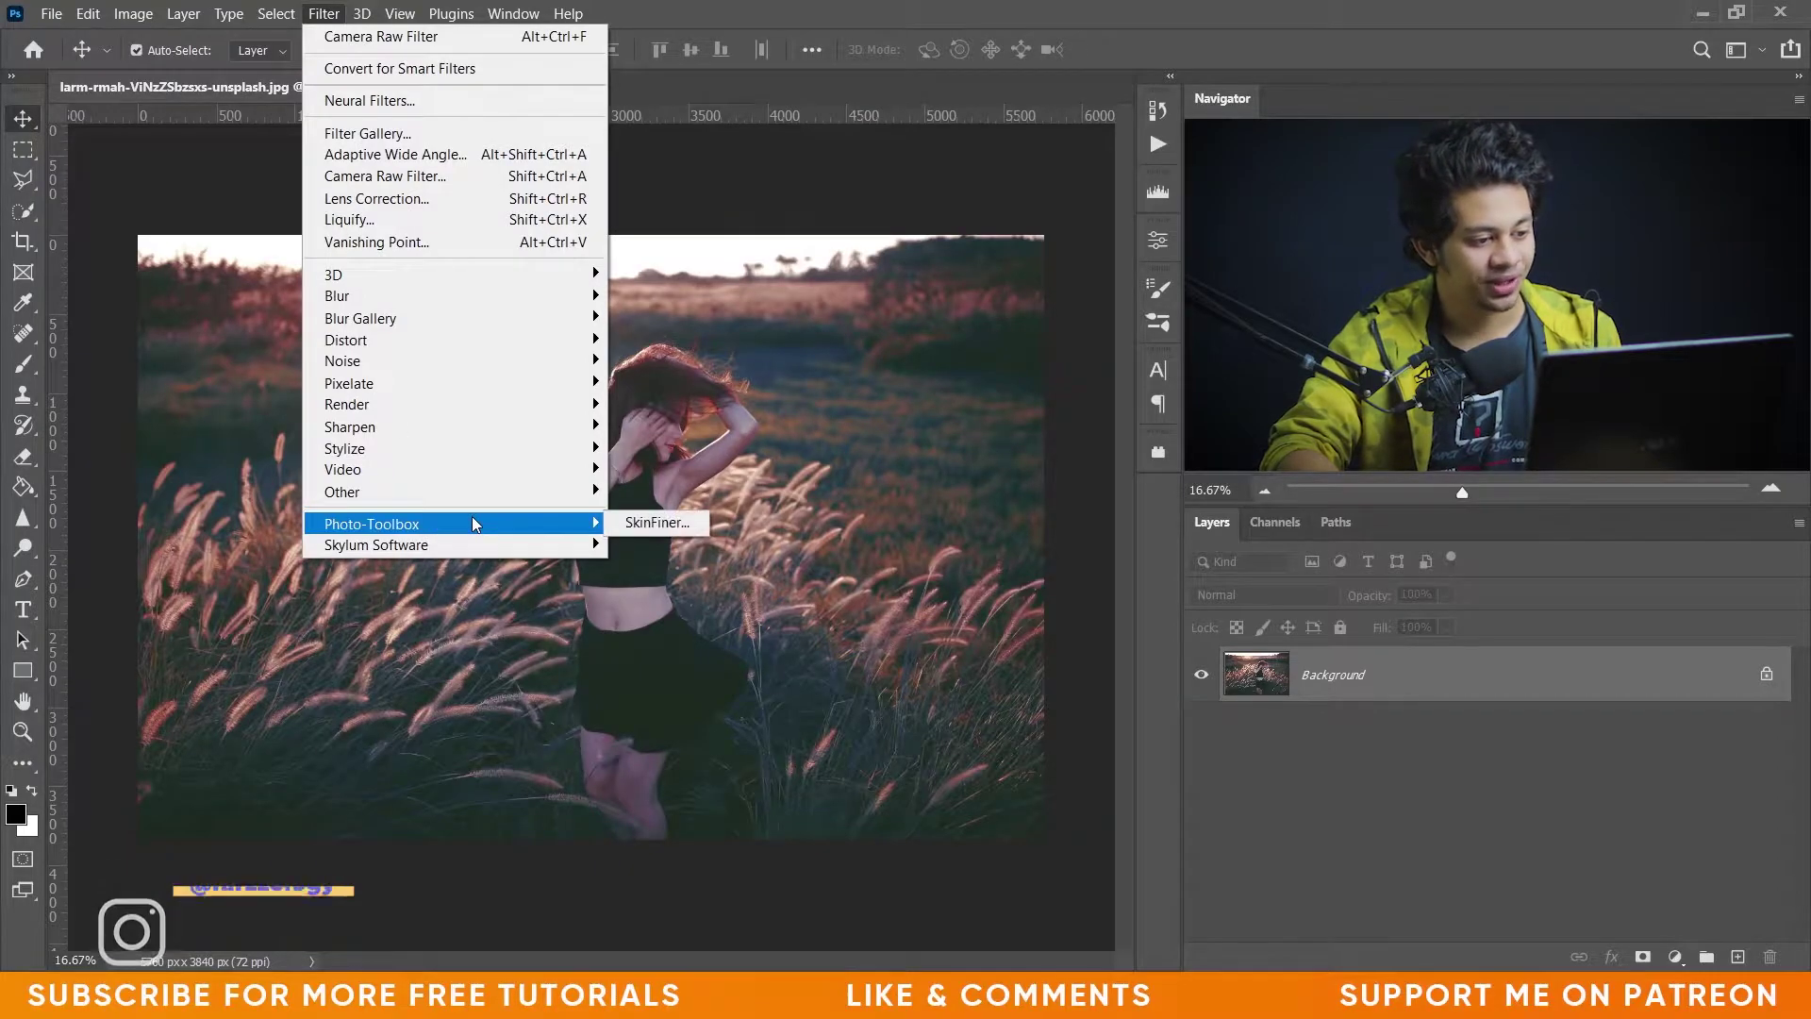
pyautogui.click(672, 524)
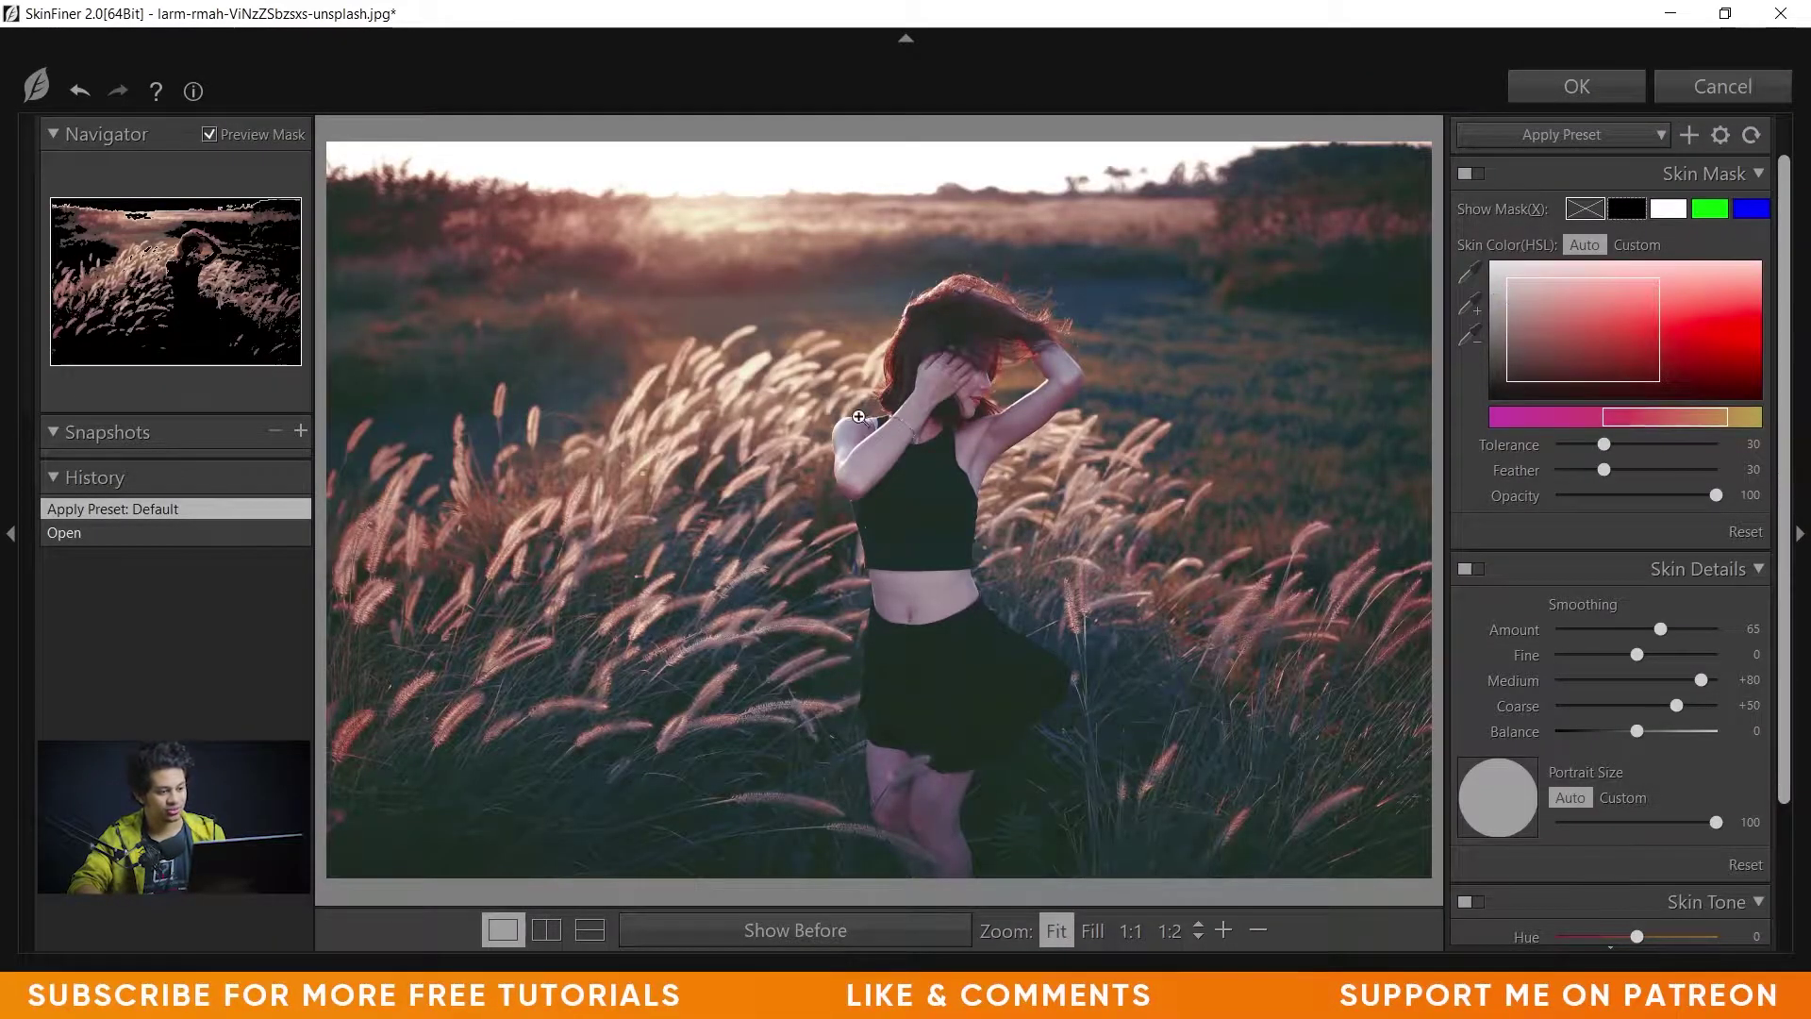
# - Sample a custom skin colour from the woman's arm, then add her face and neck
pyautogui.click(1469, 275)
pyautogui.click(864, 457)
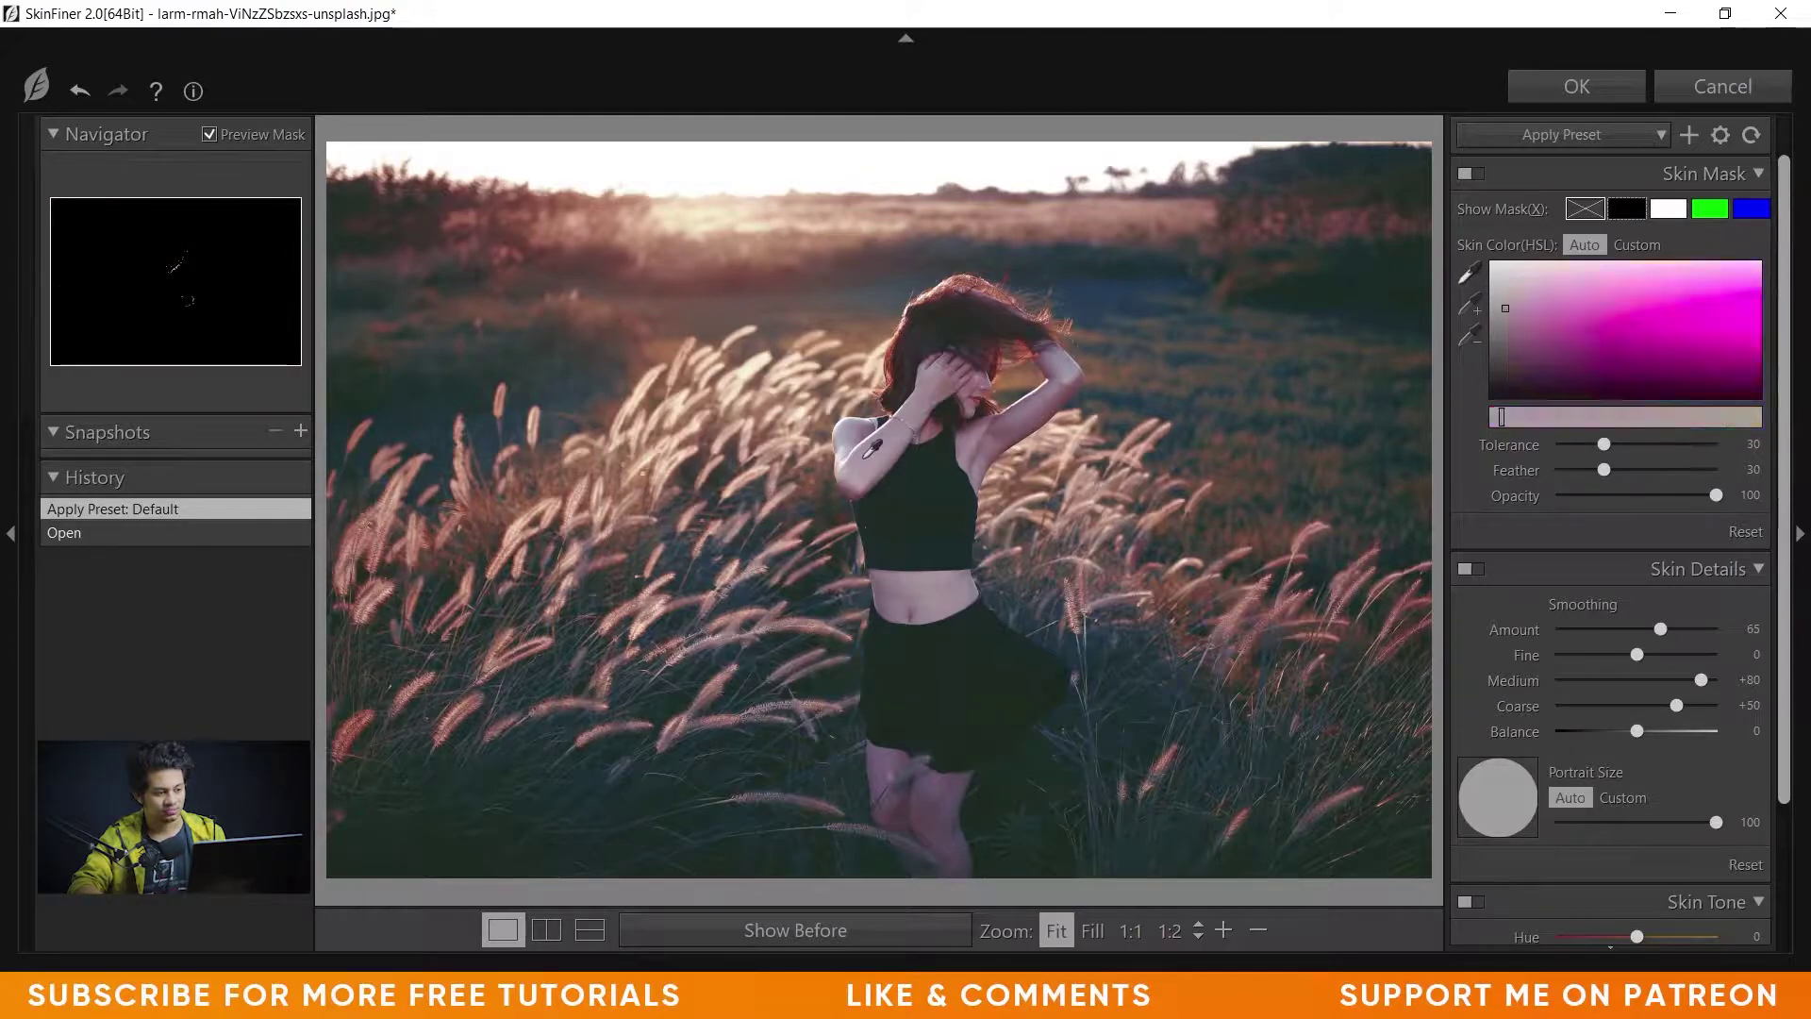
pyautogui.keyDown('shift'); pyautogui.click(928, 390); pyautogui.keyUp('shift')
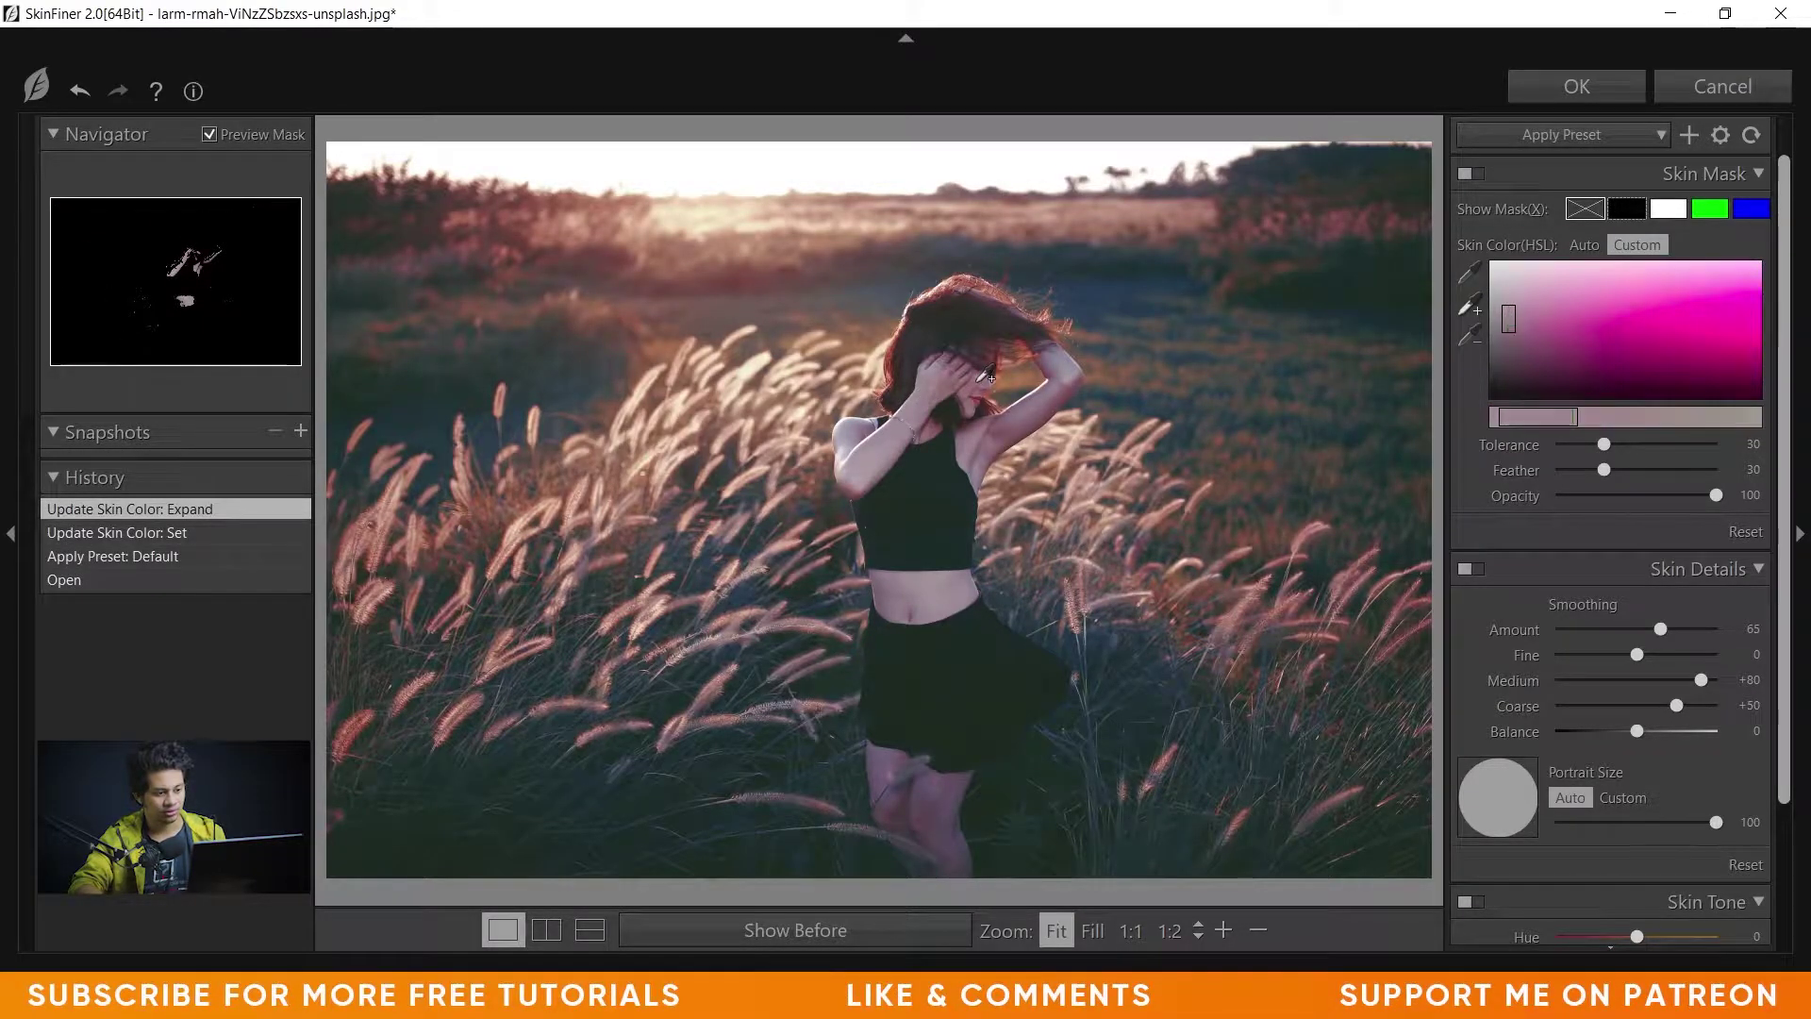
pyautogui.keyDown('shift'); pyautogui.click(989, 379); pyautogui.keyUp('shift')
pyautogui.keyDown('shift'); pyautogui.click(987, 423); pyautogui.keyUp('shift')
pyautogui.keyDown('shift'); pyautogui.click(987, 451); pyautogui.keyUp('shift')
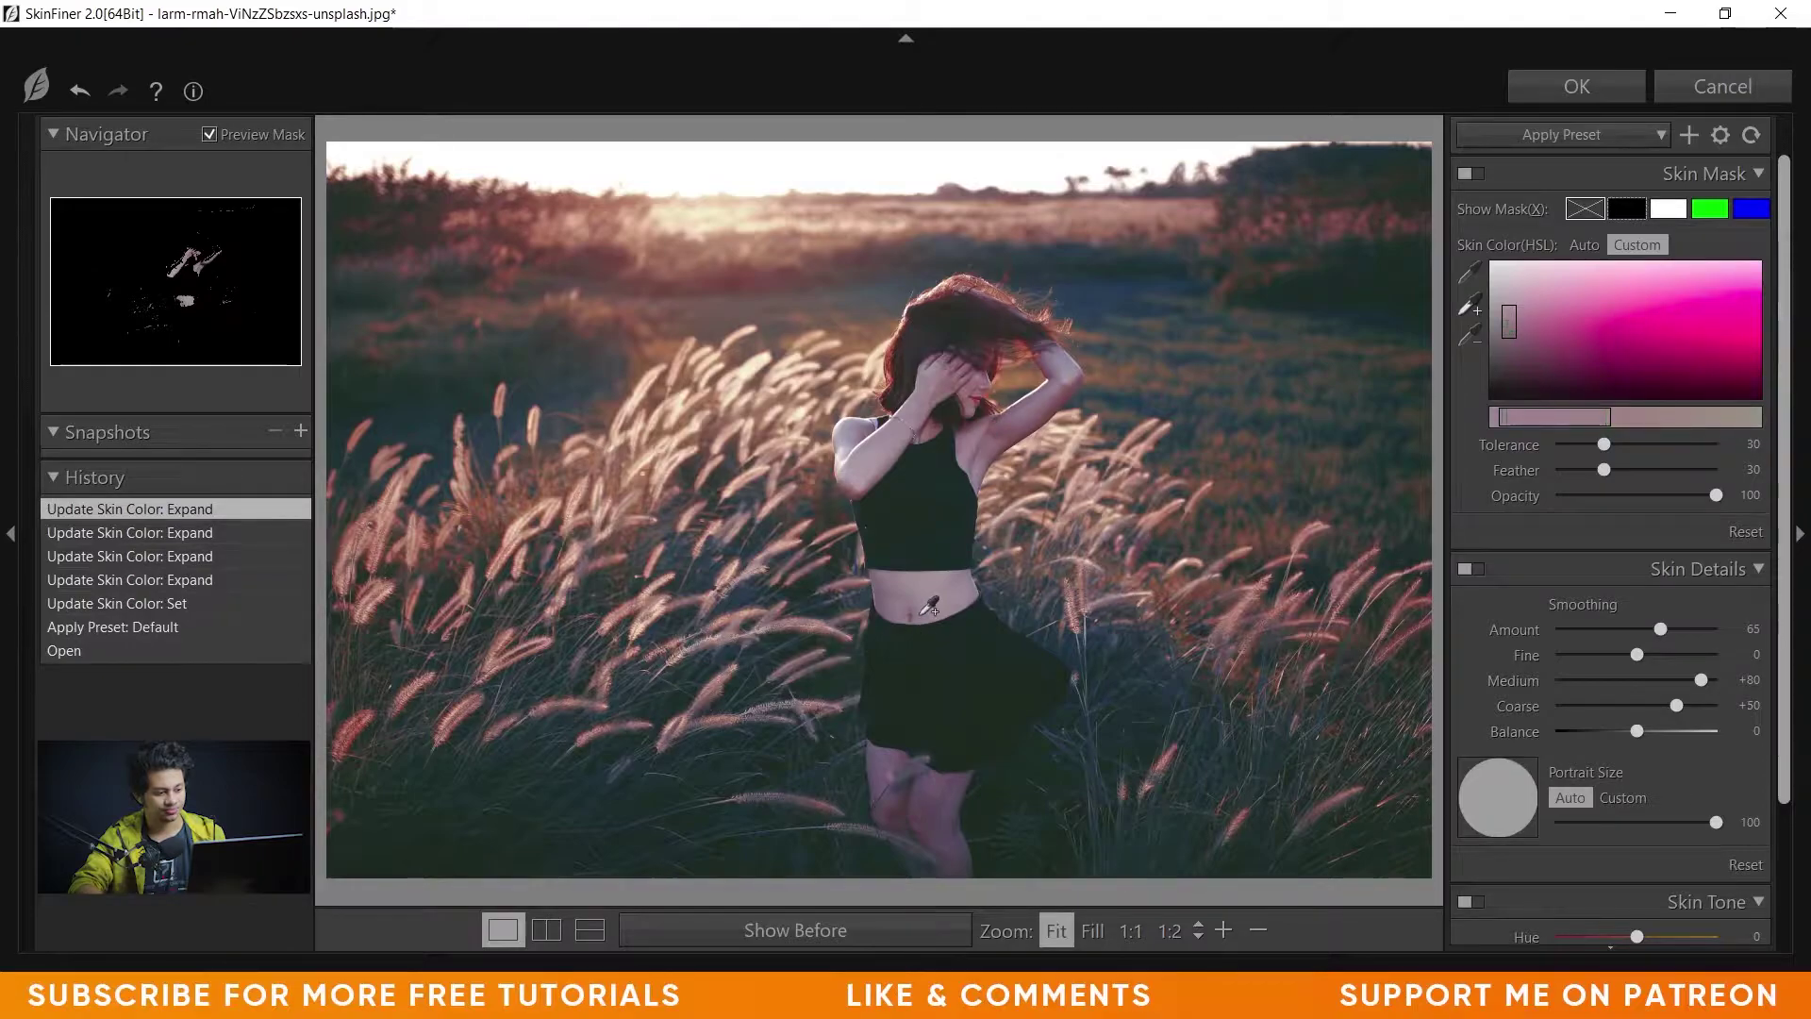
# - Extend the skin colour range to the woman's belly, shoulder and legs
pyautogui.keyDown('shift'); pyautogui.click(933, 601); pyautogui.keyUp('shift')
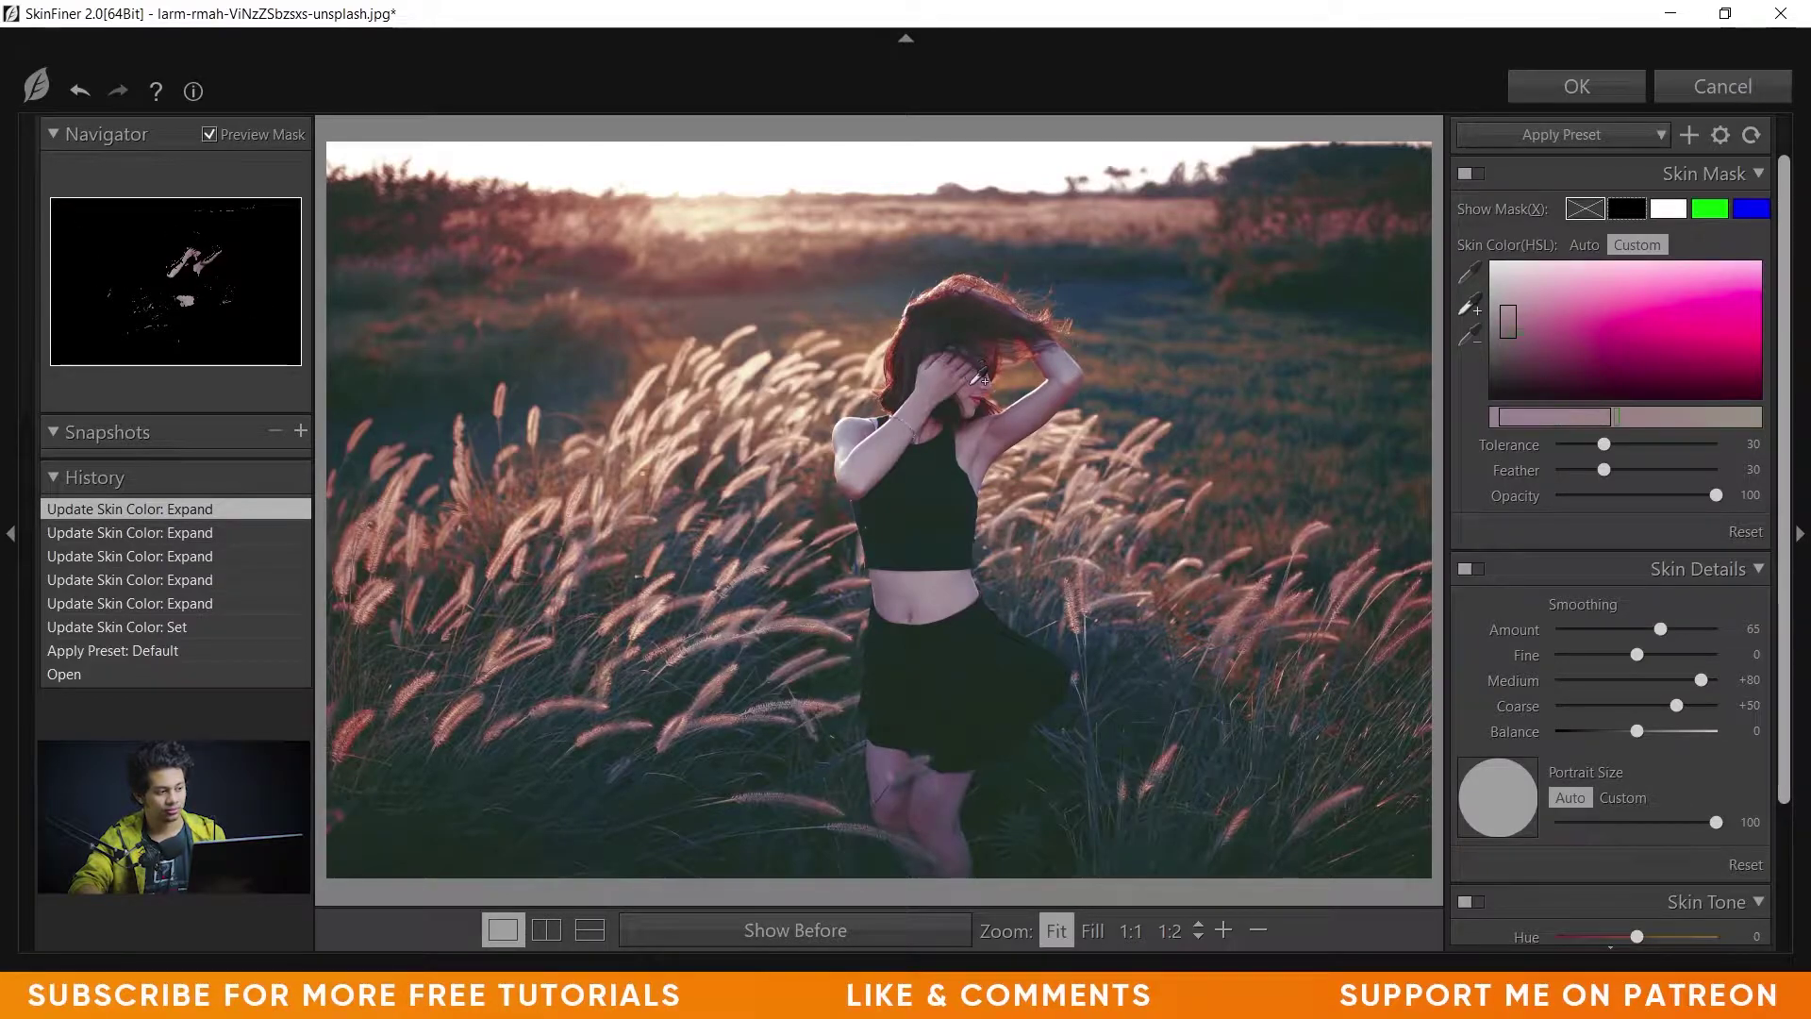
pyautogui.keyDown('shift'); pyautogui.click(903, 407); pyautogui.keyUp('shift')
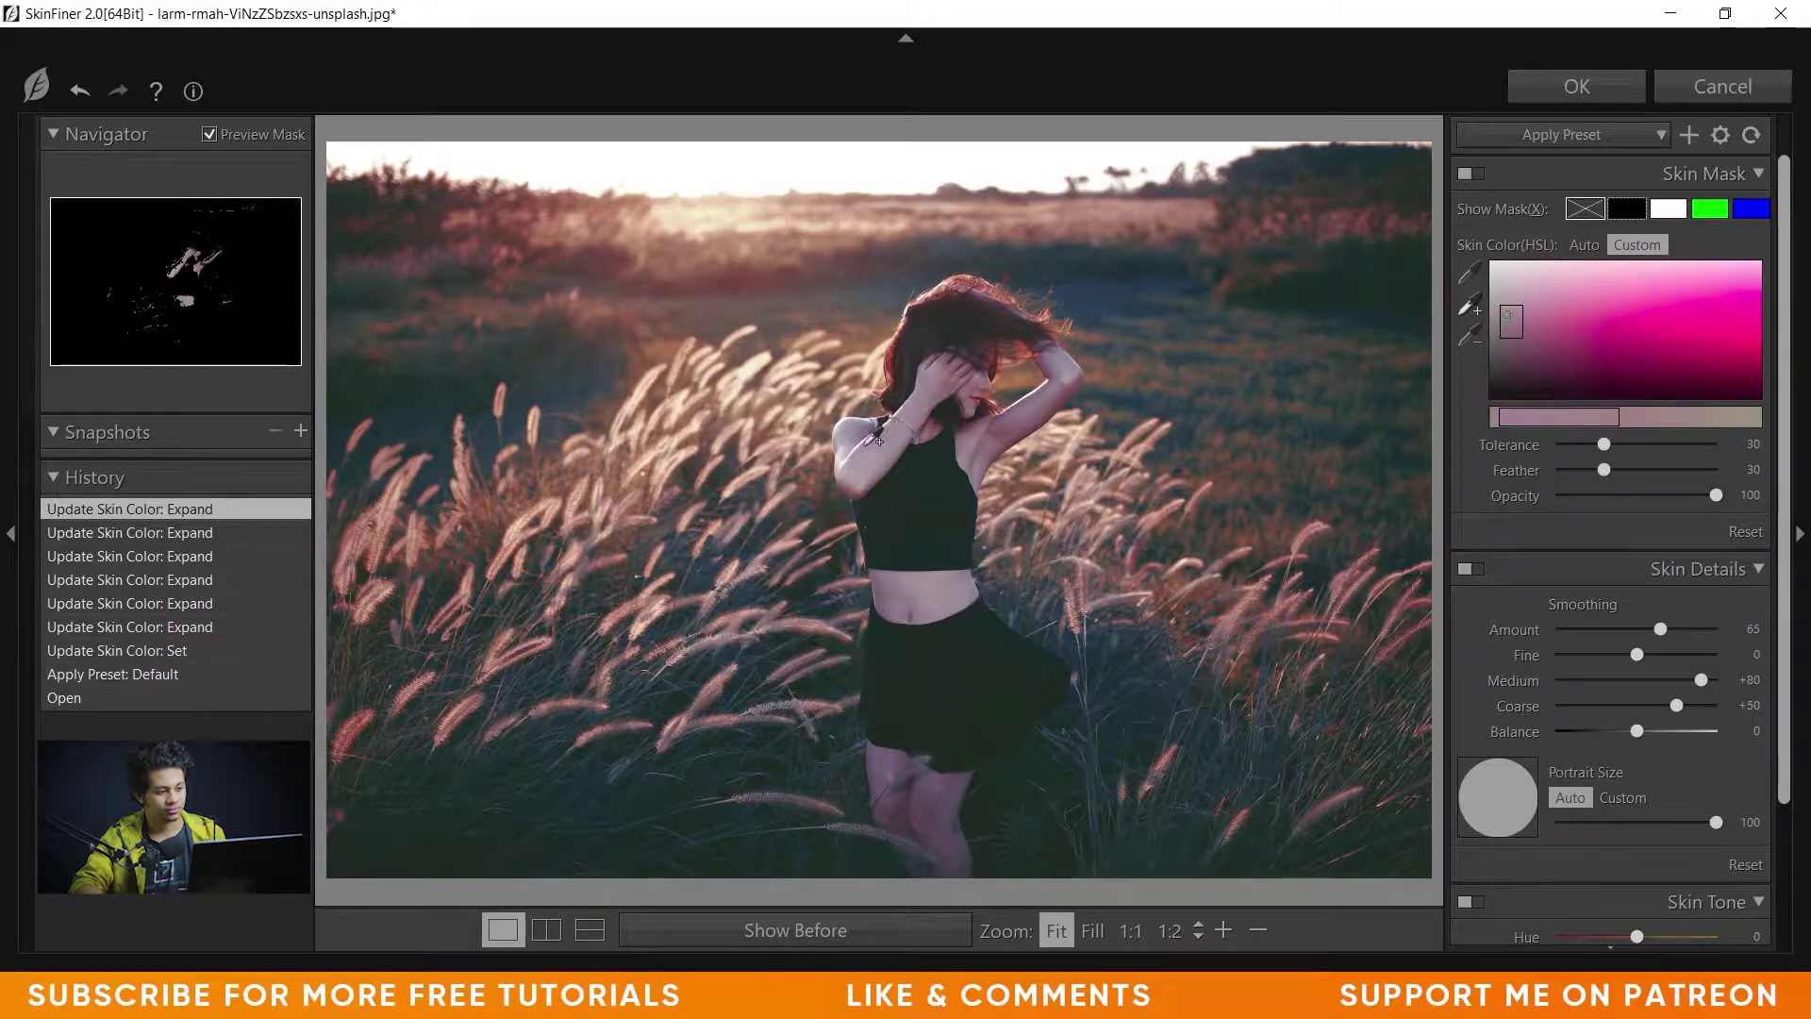
pyautogui.keyDown('shift'); pyautogui.click(955, 835); pyautogui.keyUp('shift')
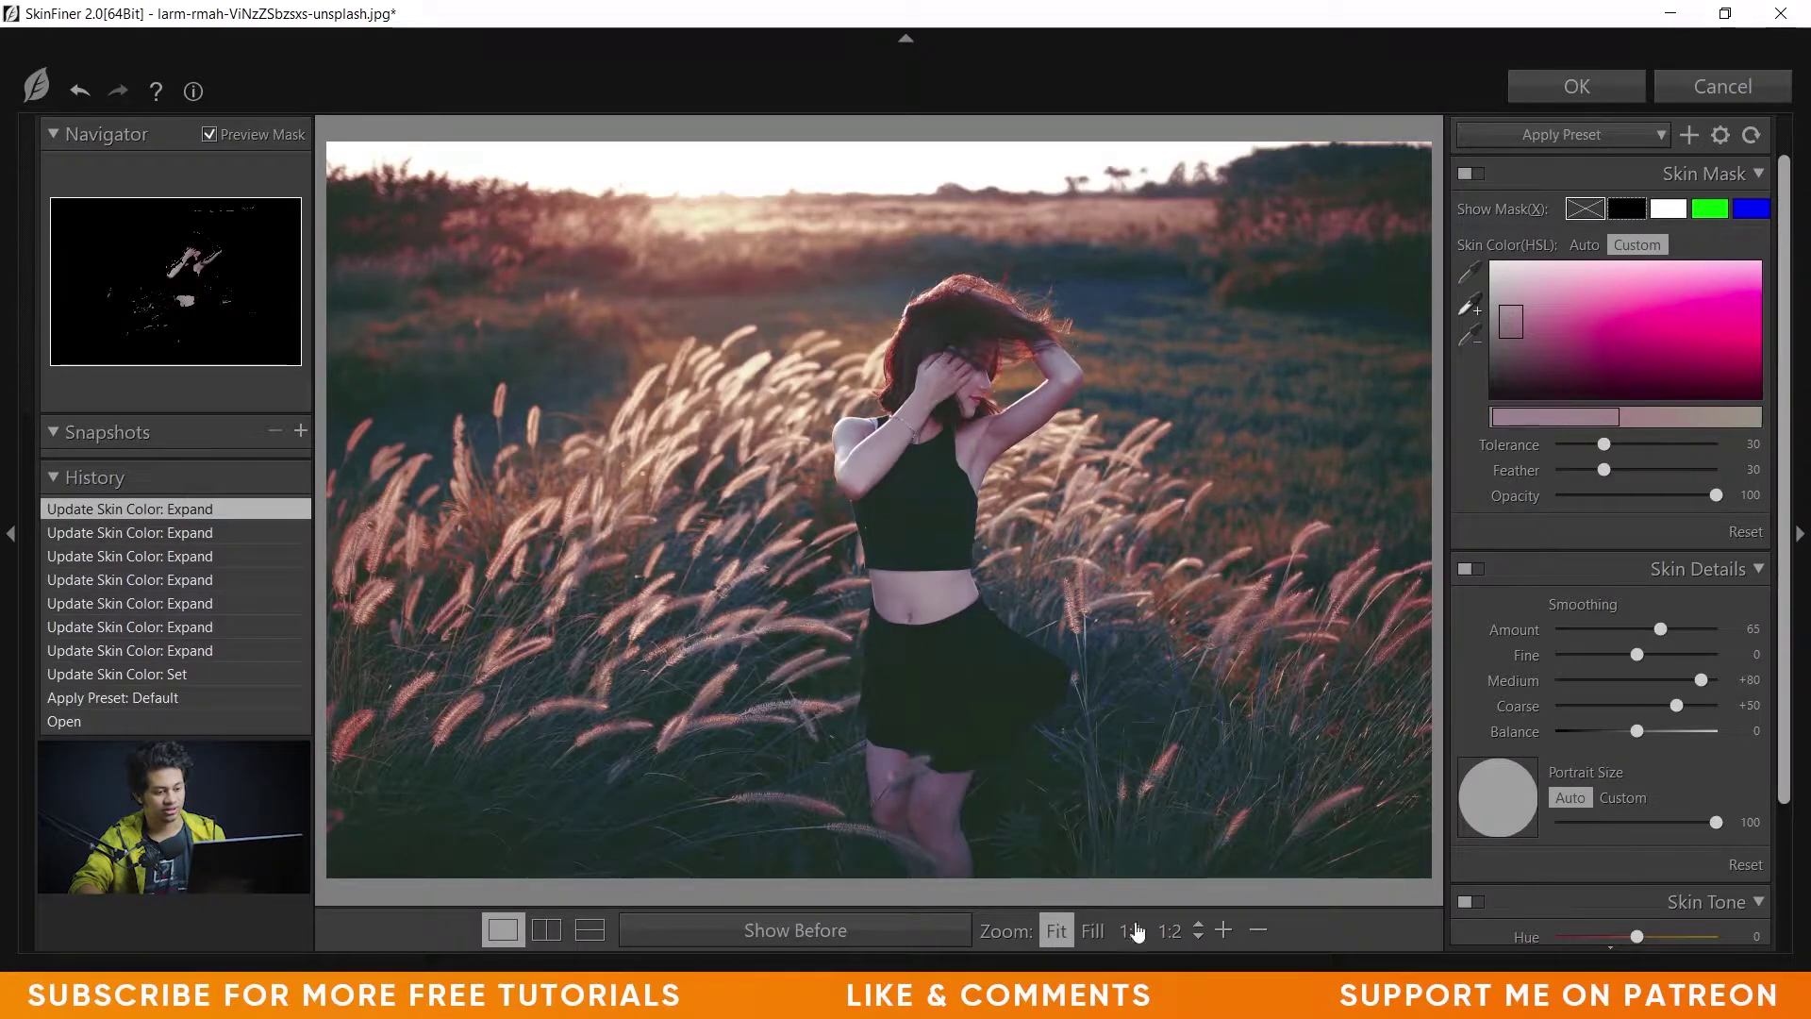
pyautogui.click(1223, 930)
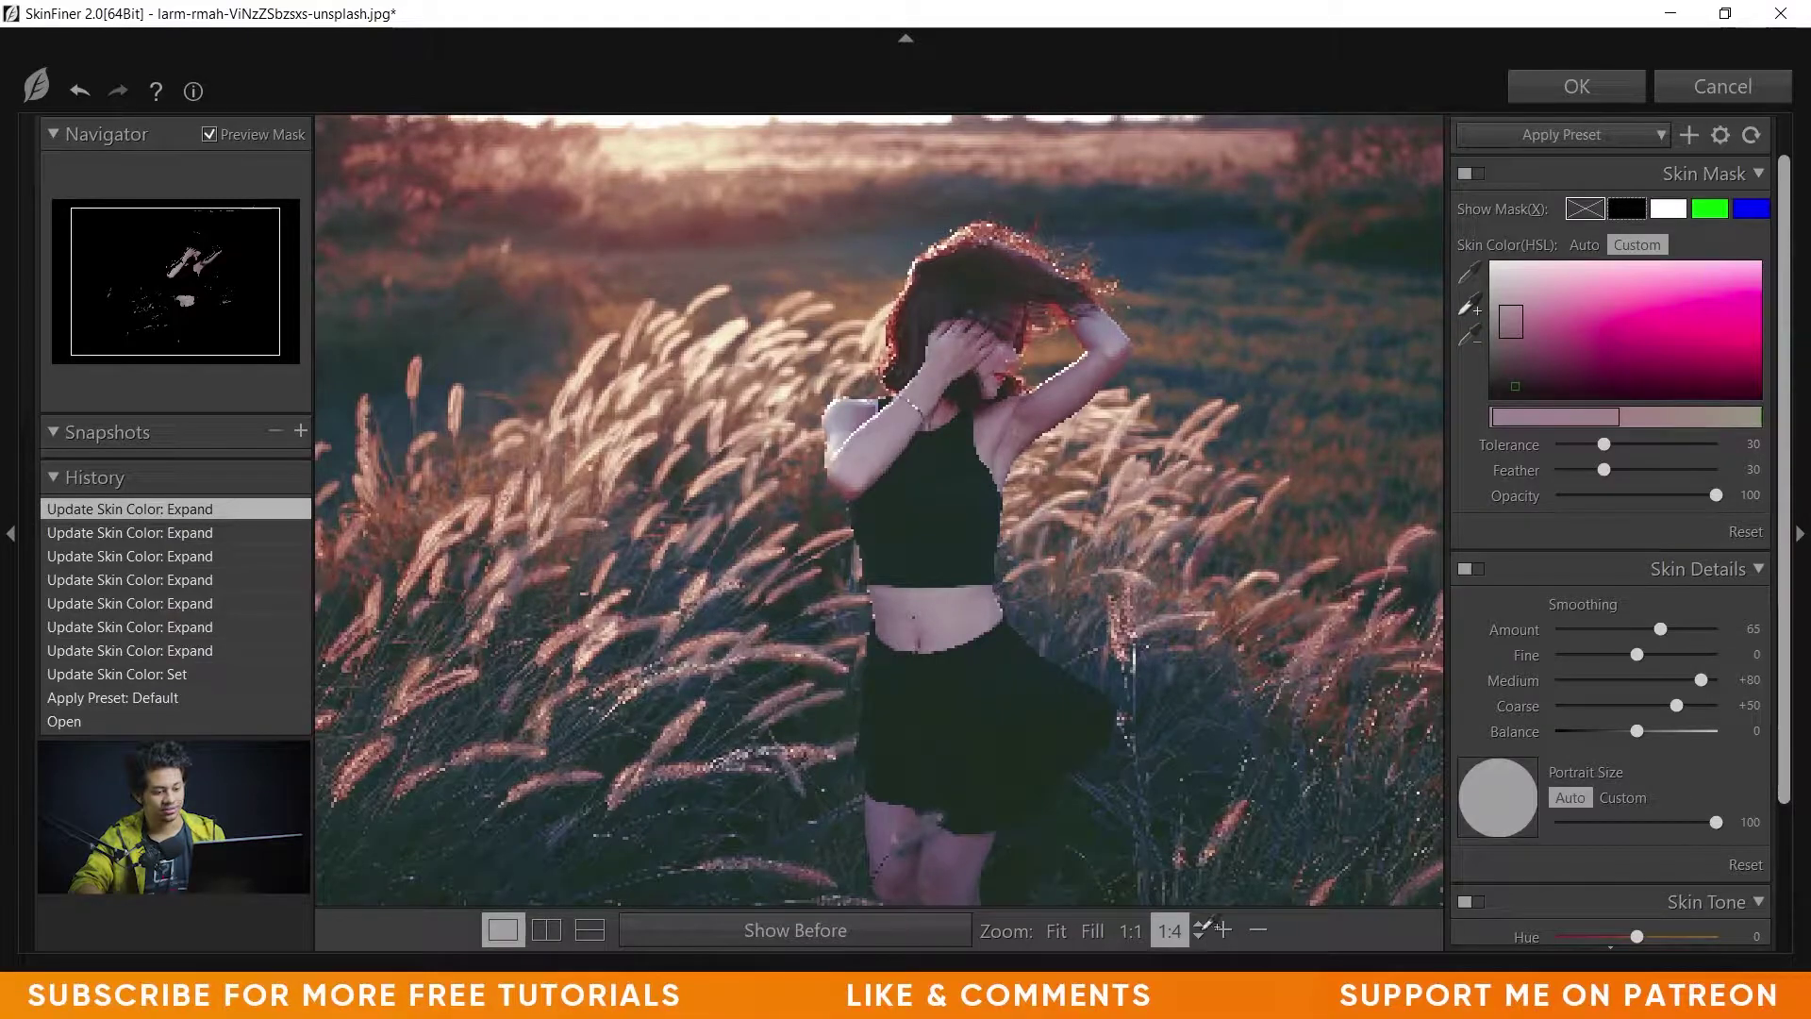
pyautogui.click(1224, 932)
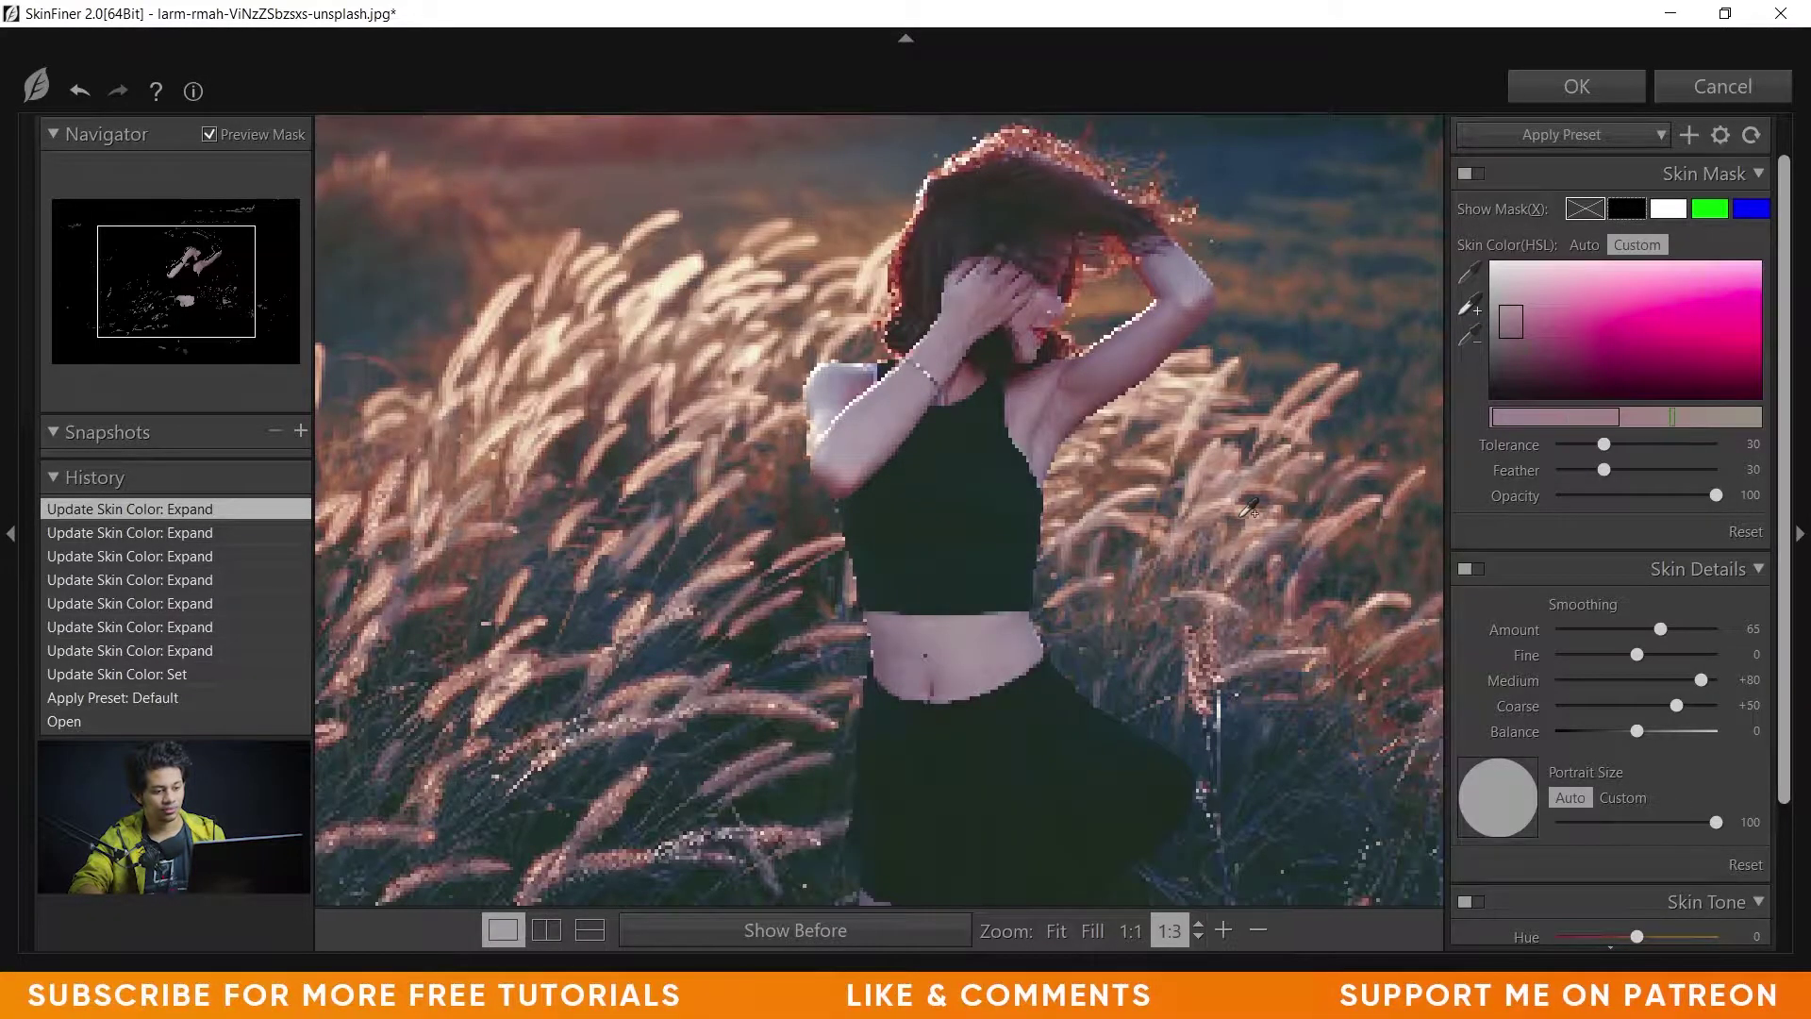
pyautogui.scroll(1, 1108, 352)
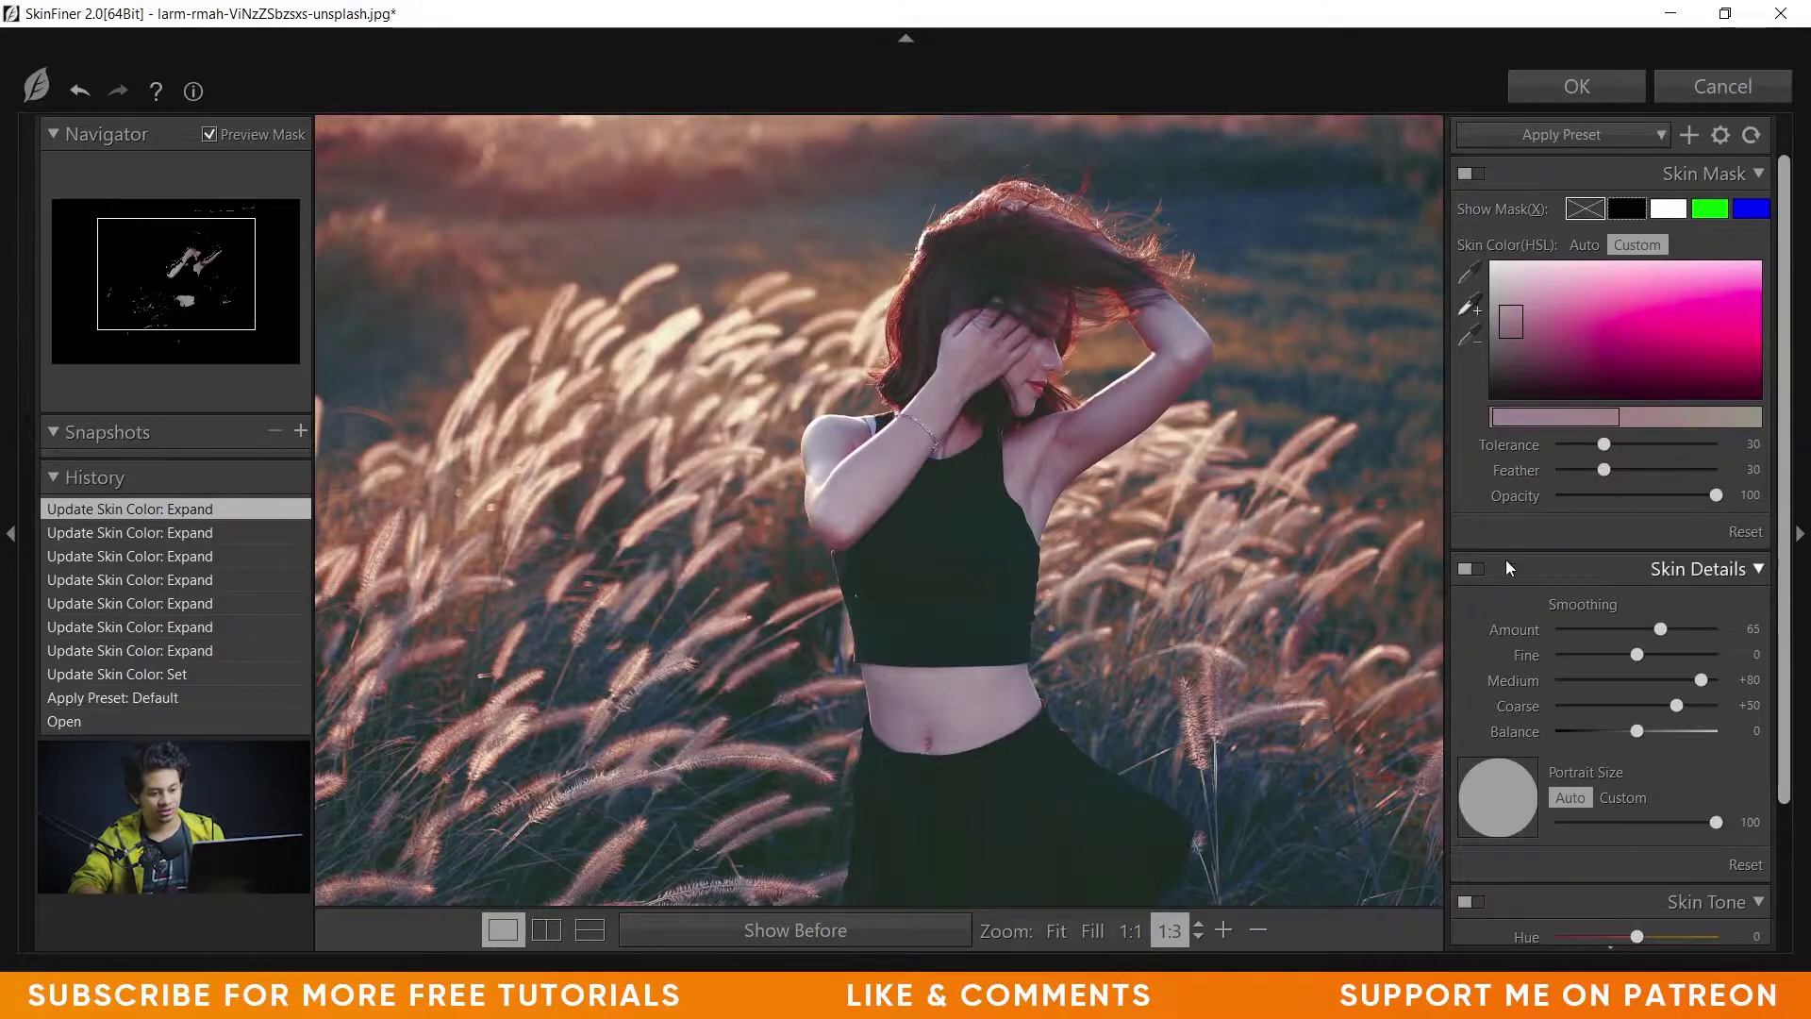
# - Set SkinFiner's Fine smoothing to -25
pyautogui.click(1557, 656)
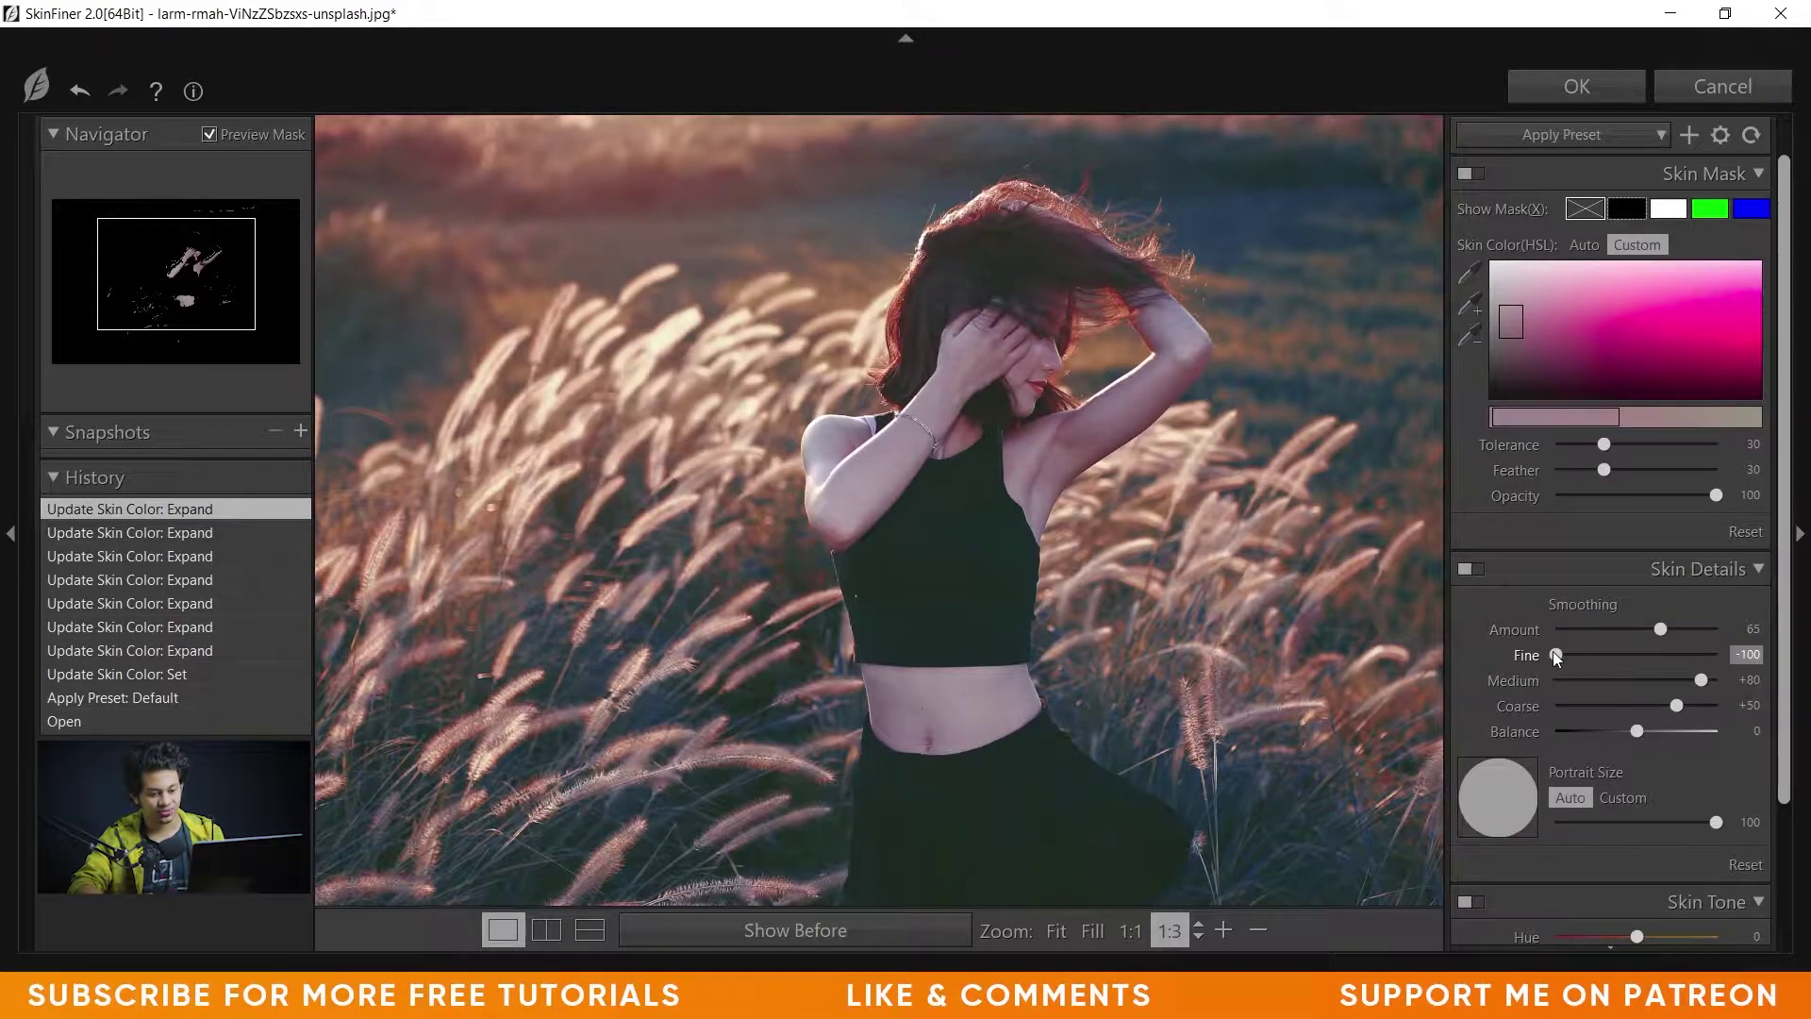
pyautogui.doubleClick(1600, 651)
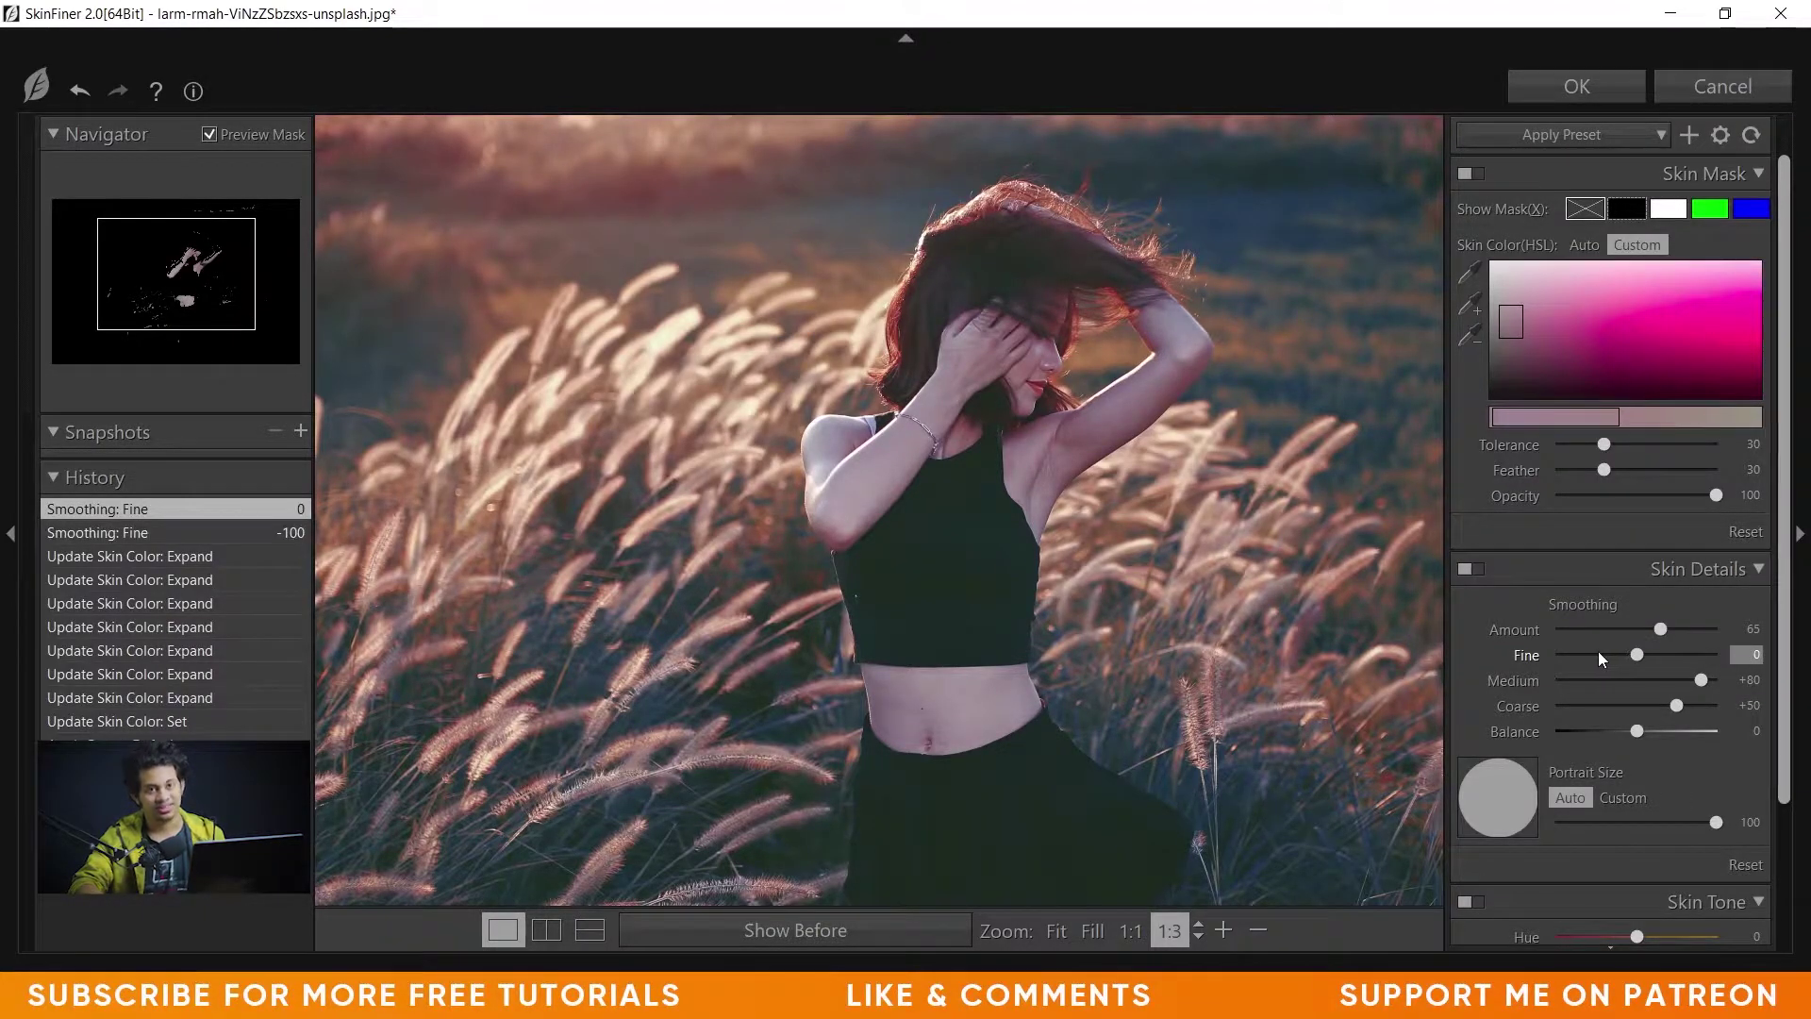
pyautogui.click(1583, 657)
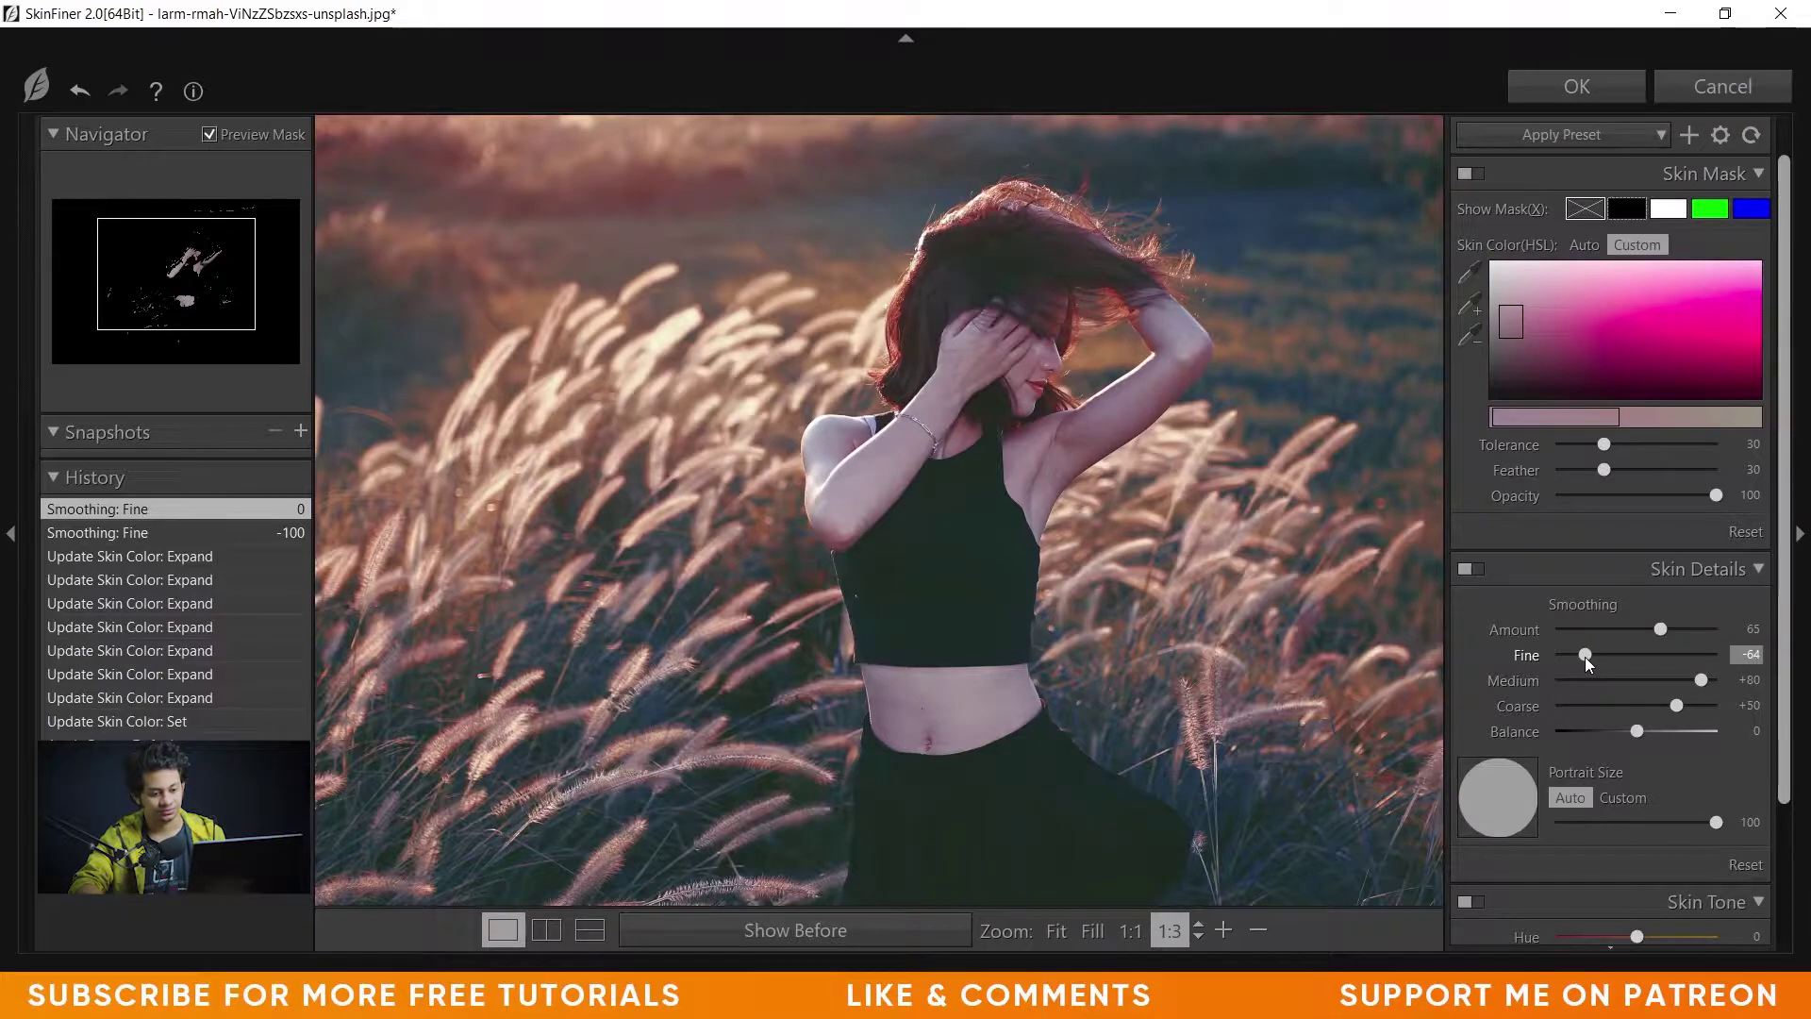
pyautogui.click(1617, 652)
pyautogui.moveTo(1617, 652); pyautogui.dragTo(1617, 654)
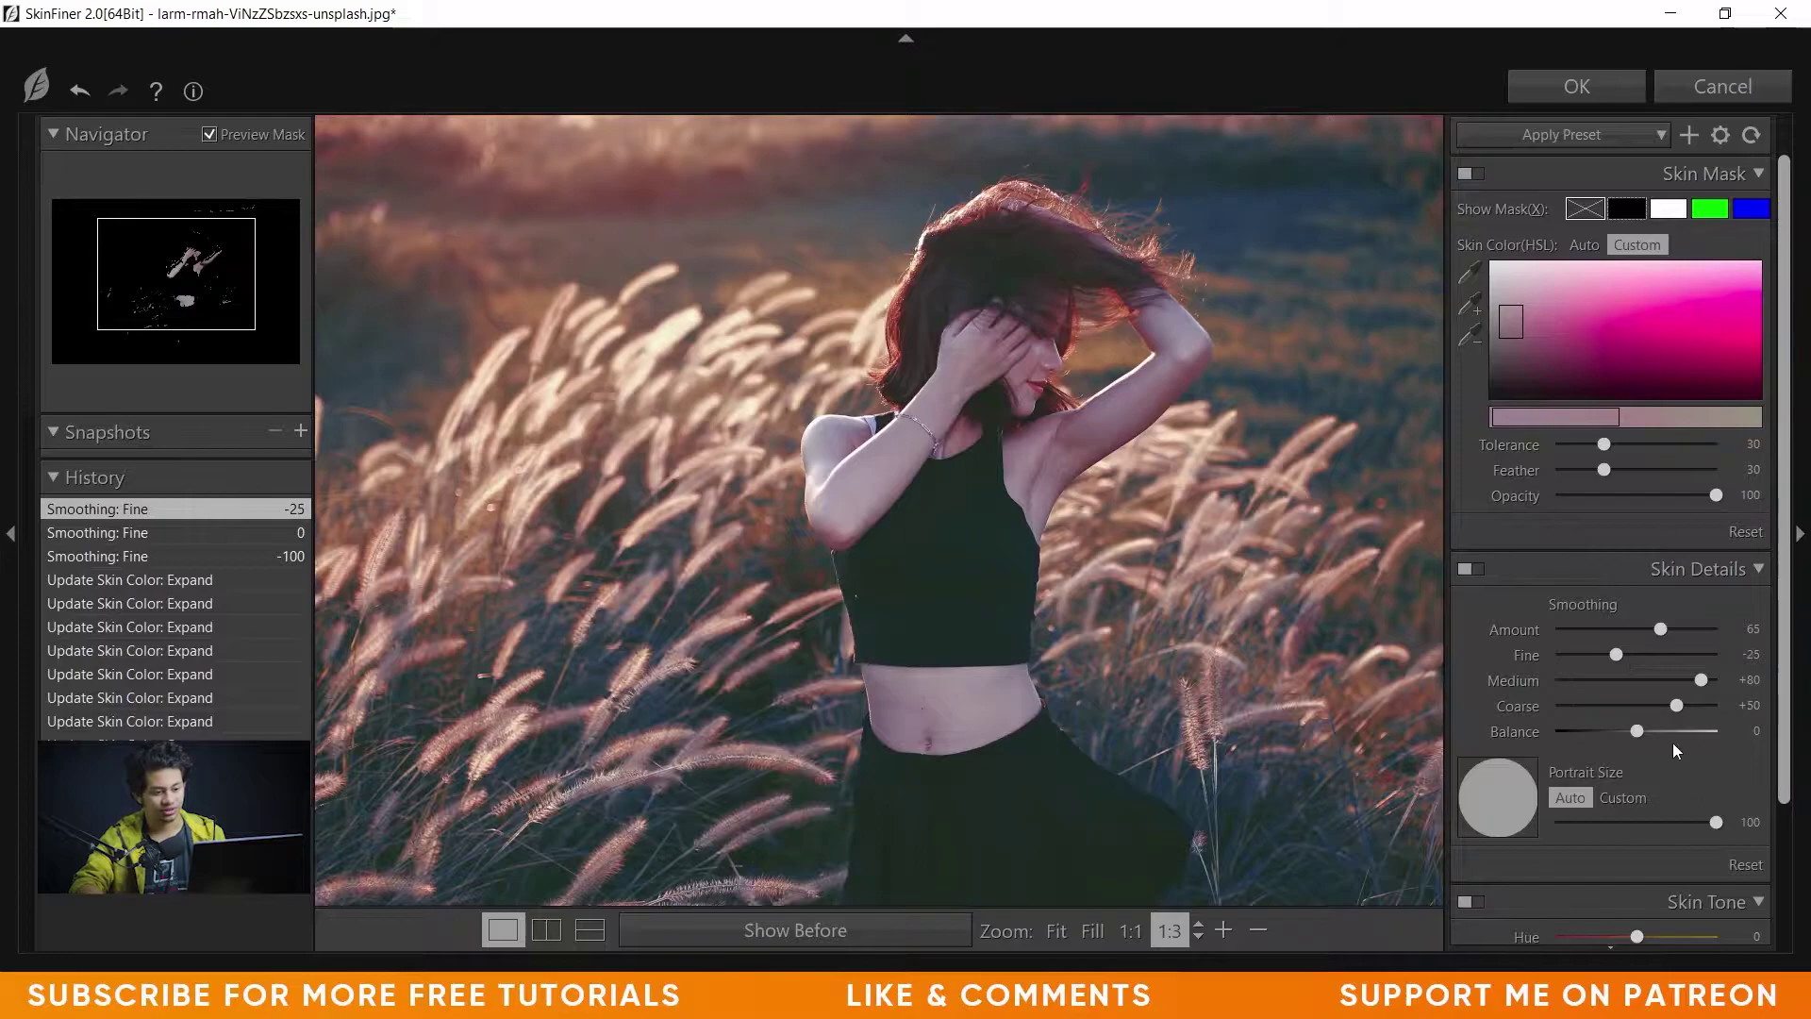
# - Set Skin Tone Highlight to +9 and apply the retouch to the photo
pyautogui.scroll(-2, 1622, 734)
pyautogui.scroll(-1, 1622, 734)
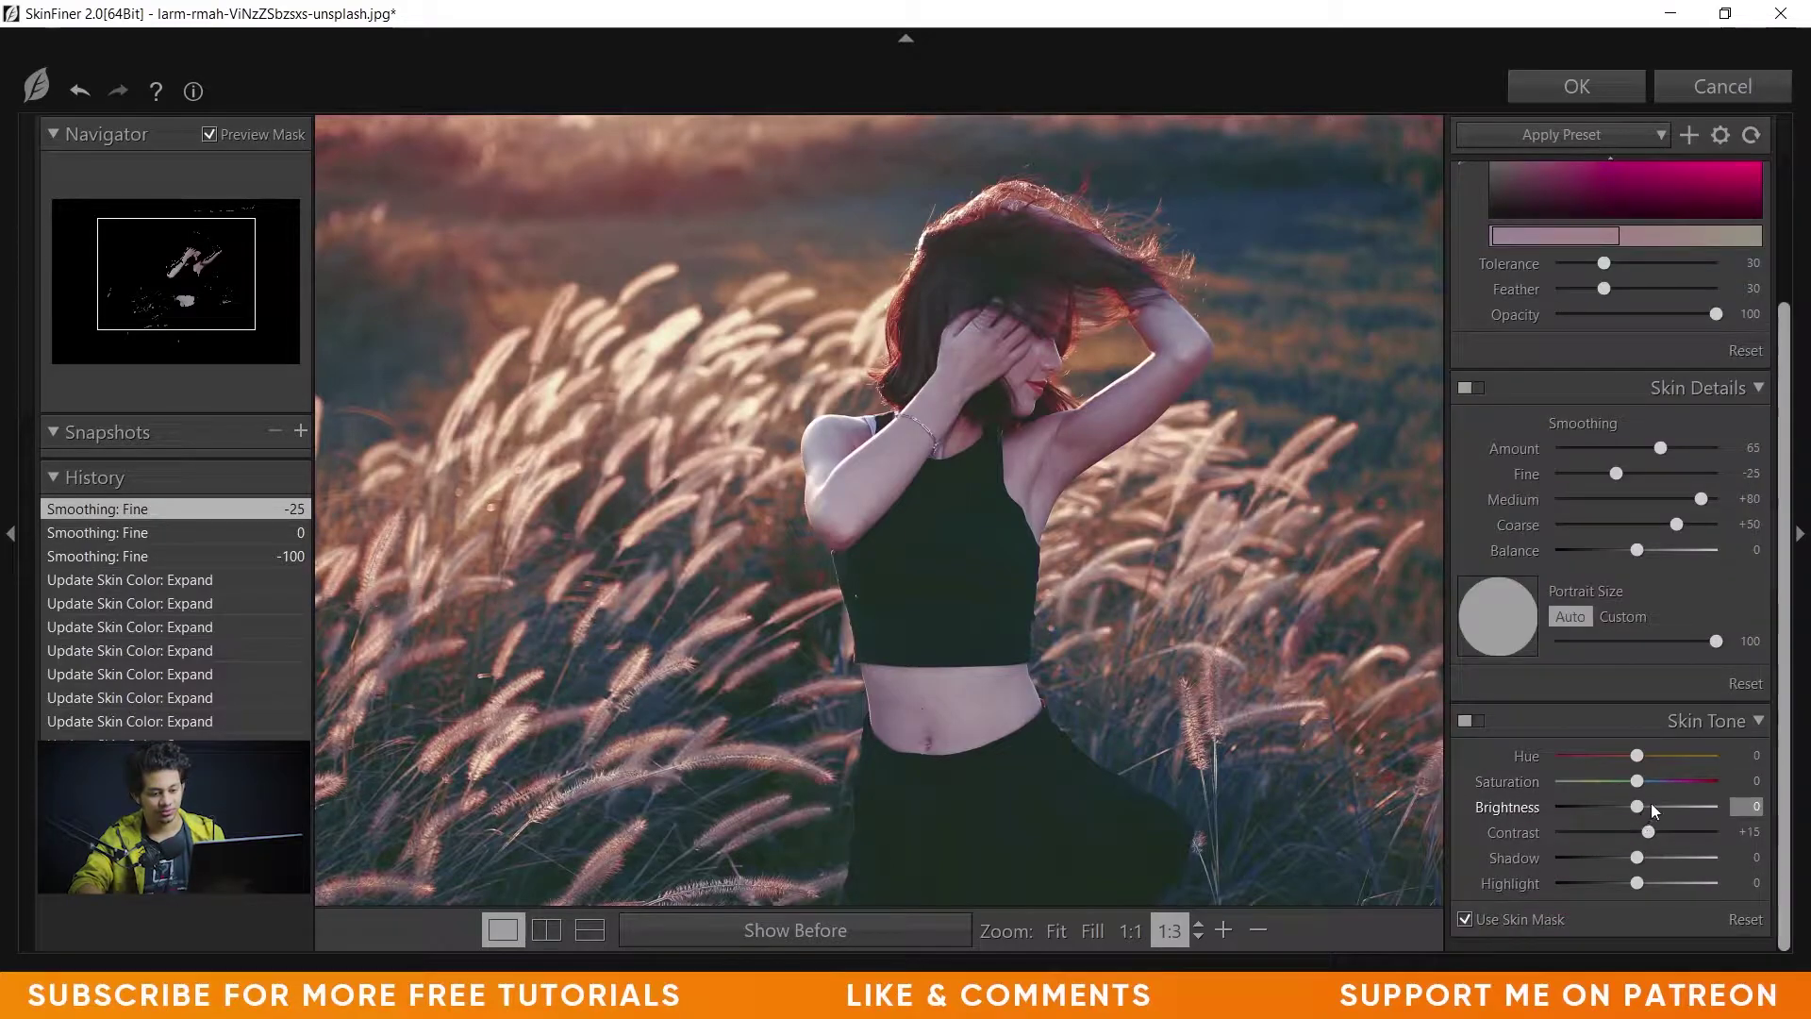
pyautogui.click(1658, 880)
pyautogui.moveTo(1660, 879); pyautogui.dragTo(1643, 883)
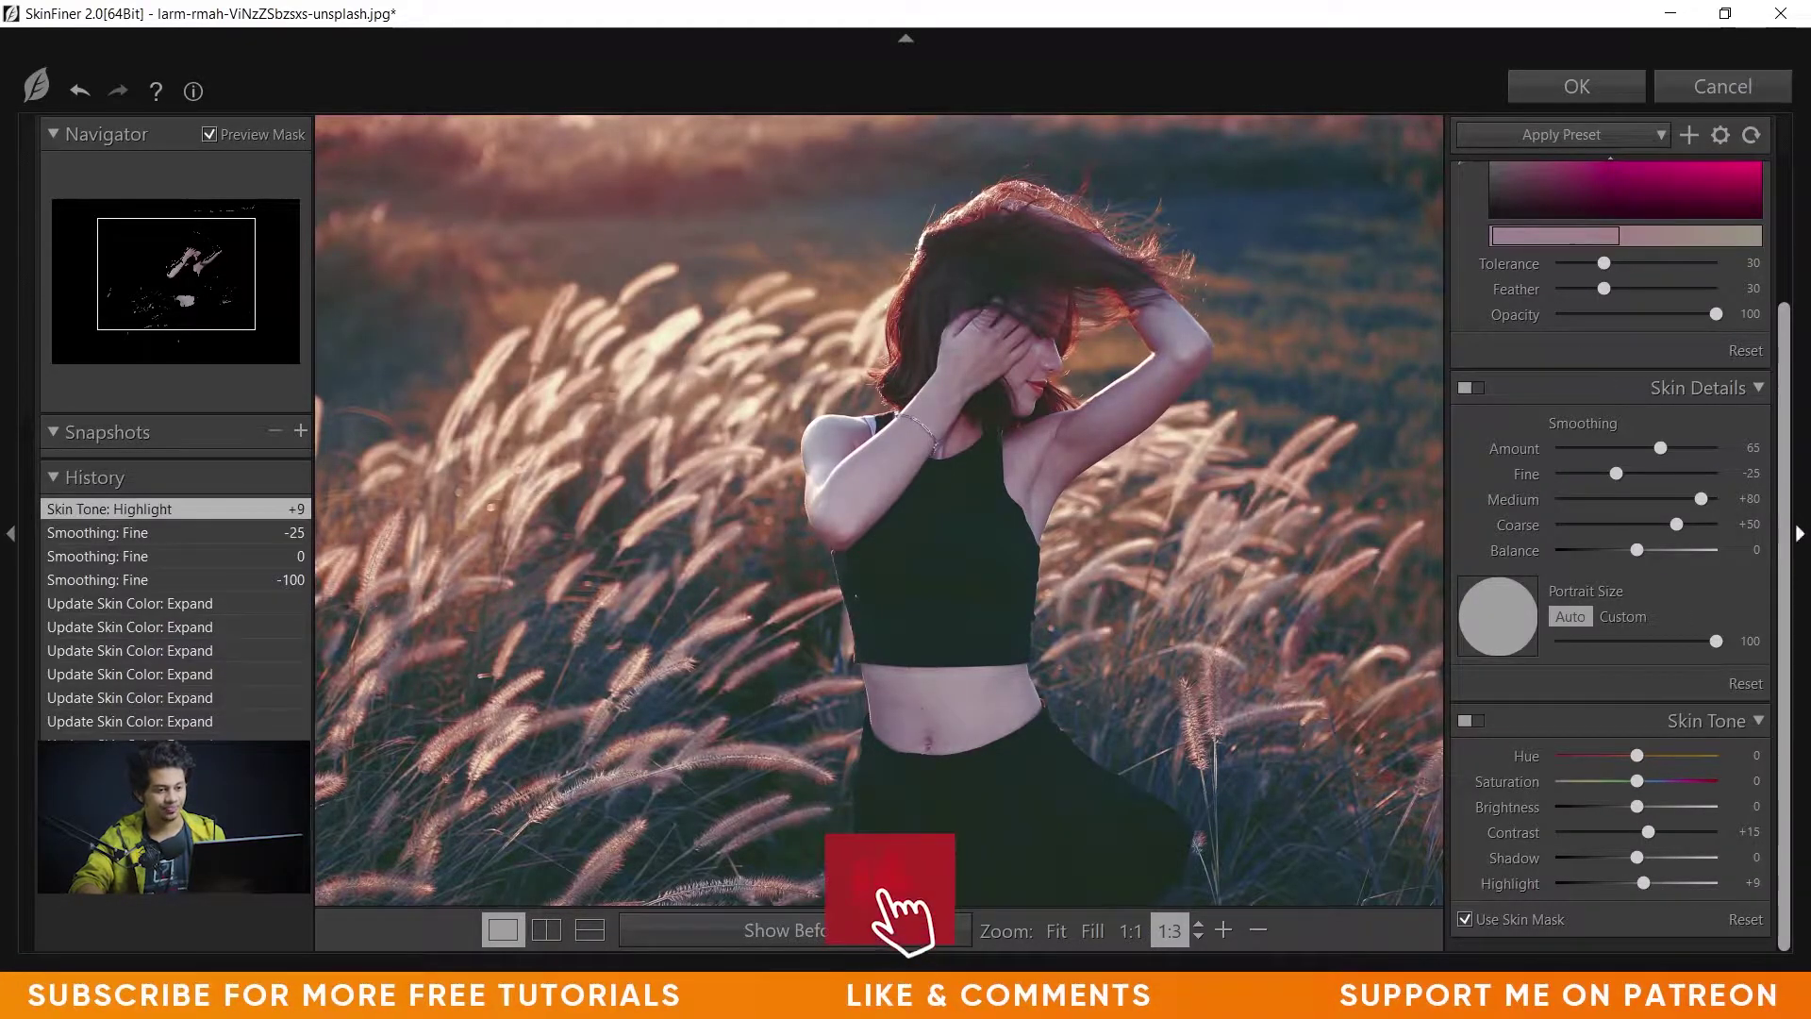
pyautogui.click(1549, 94)
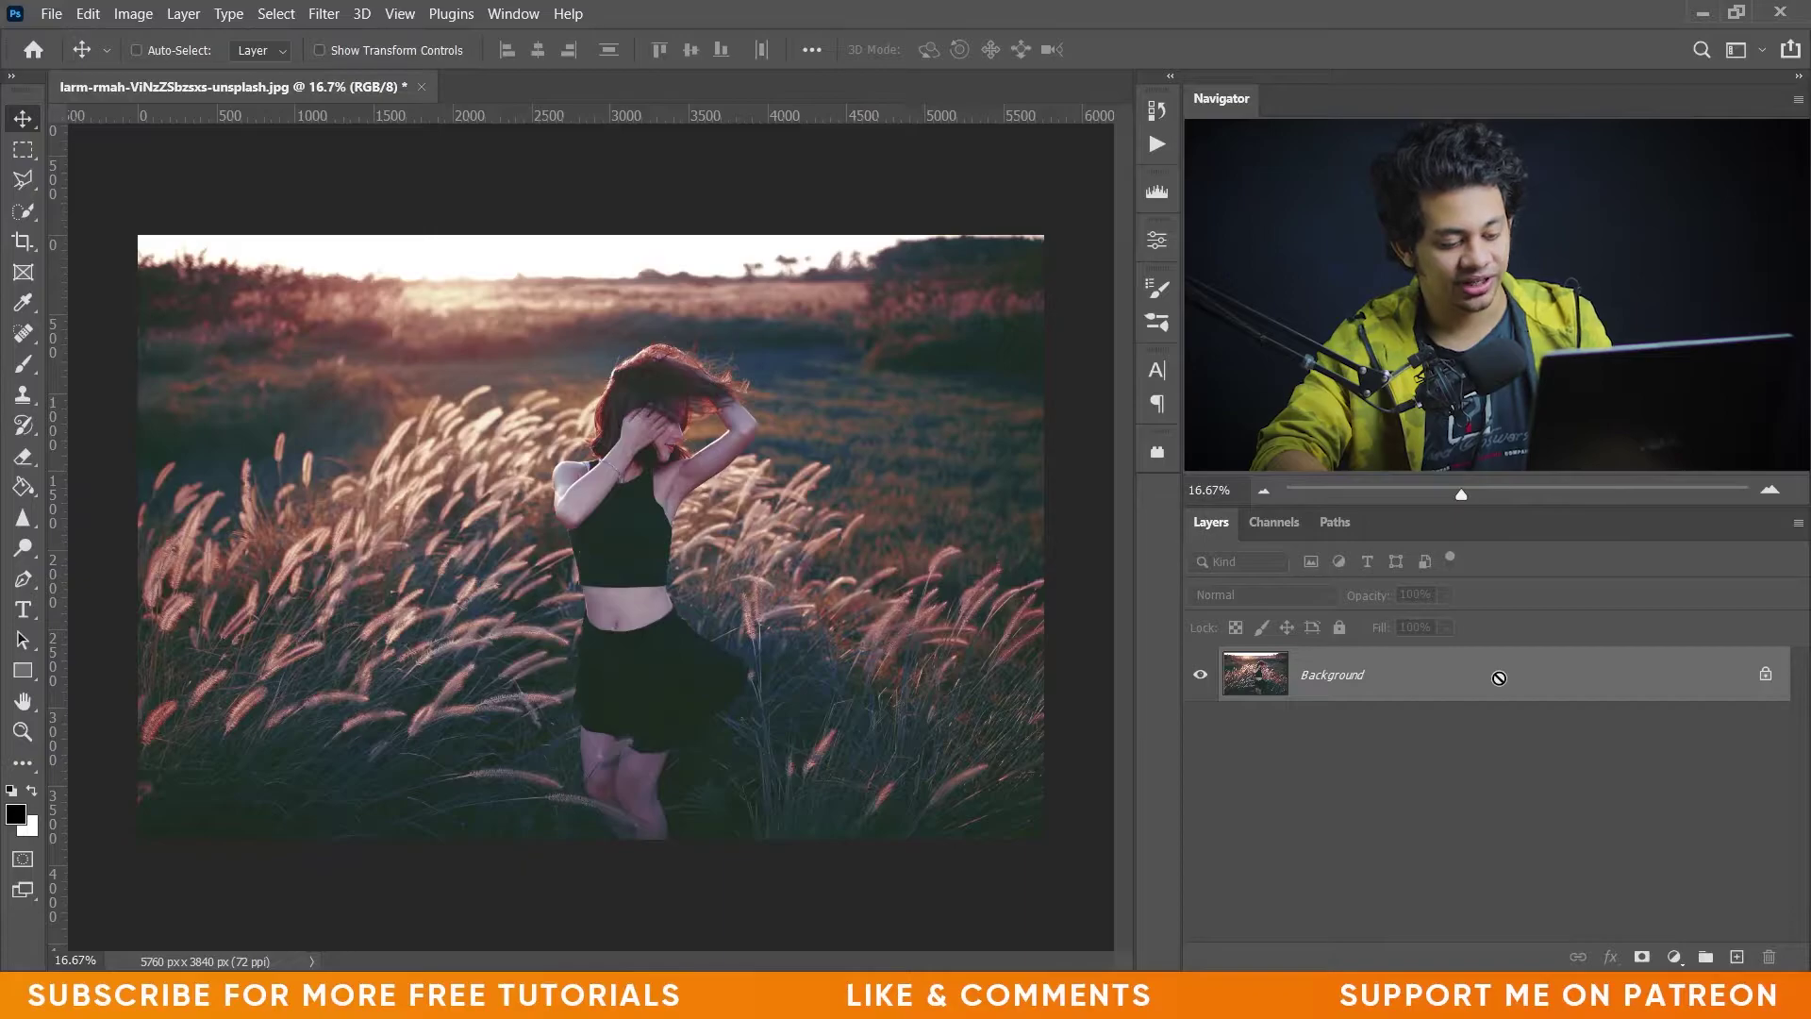
# - Duplicate the photo to Layer 1, convert it to a Smart Object, and start Camera Raw Filter
pyautogui.press('ctrl')
pyautogui.hotkey('ctrl', 'j')
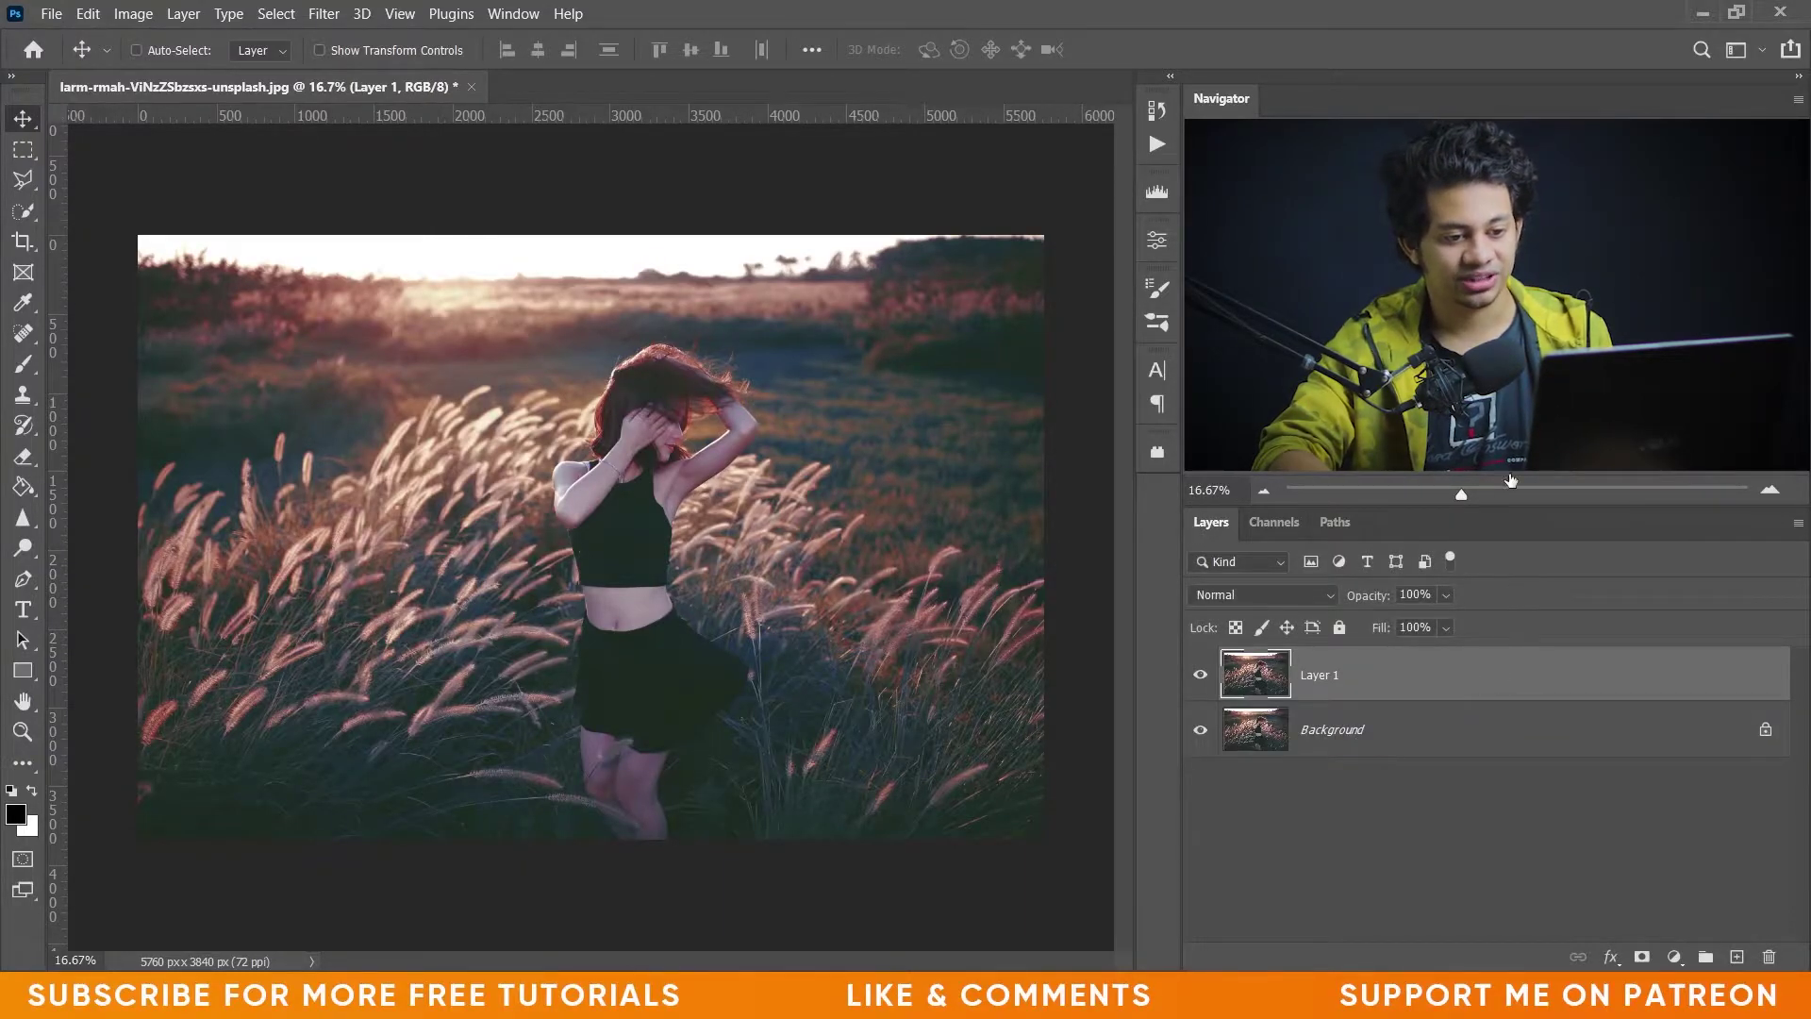
pyautogui.rightClick(1420, 686)
pyautogui.click(1544, 307)
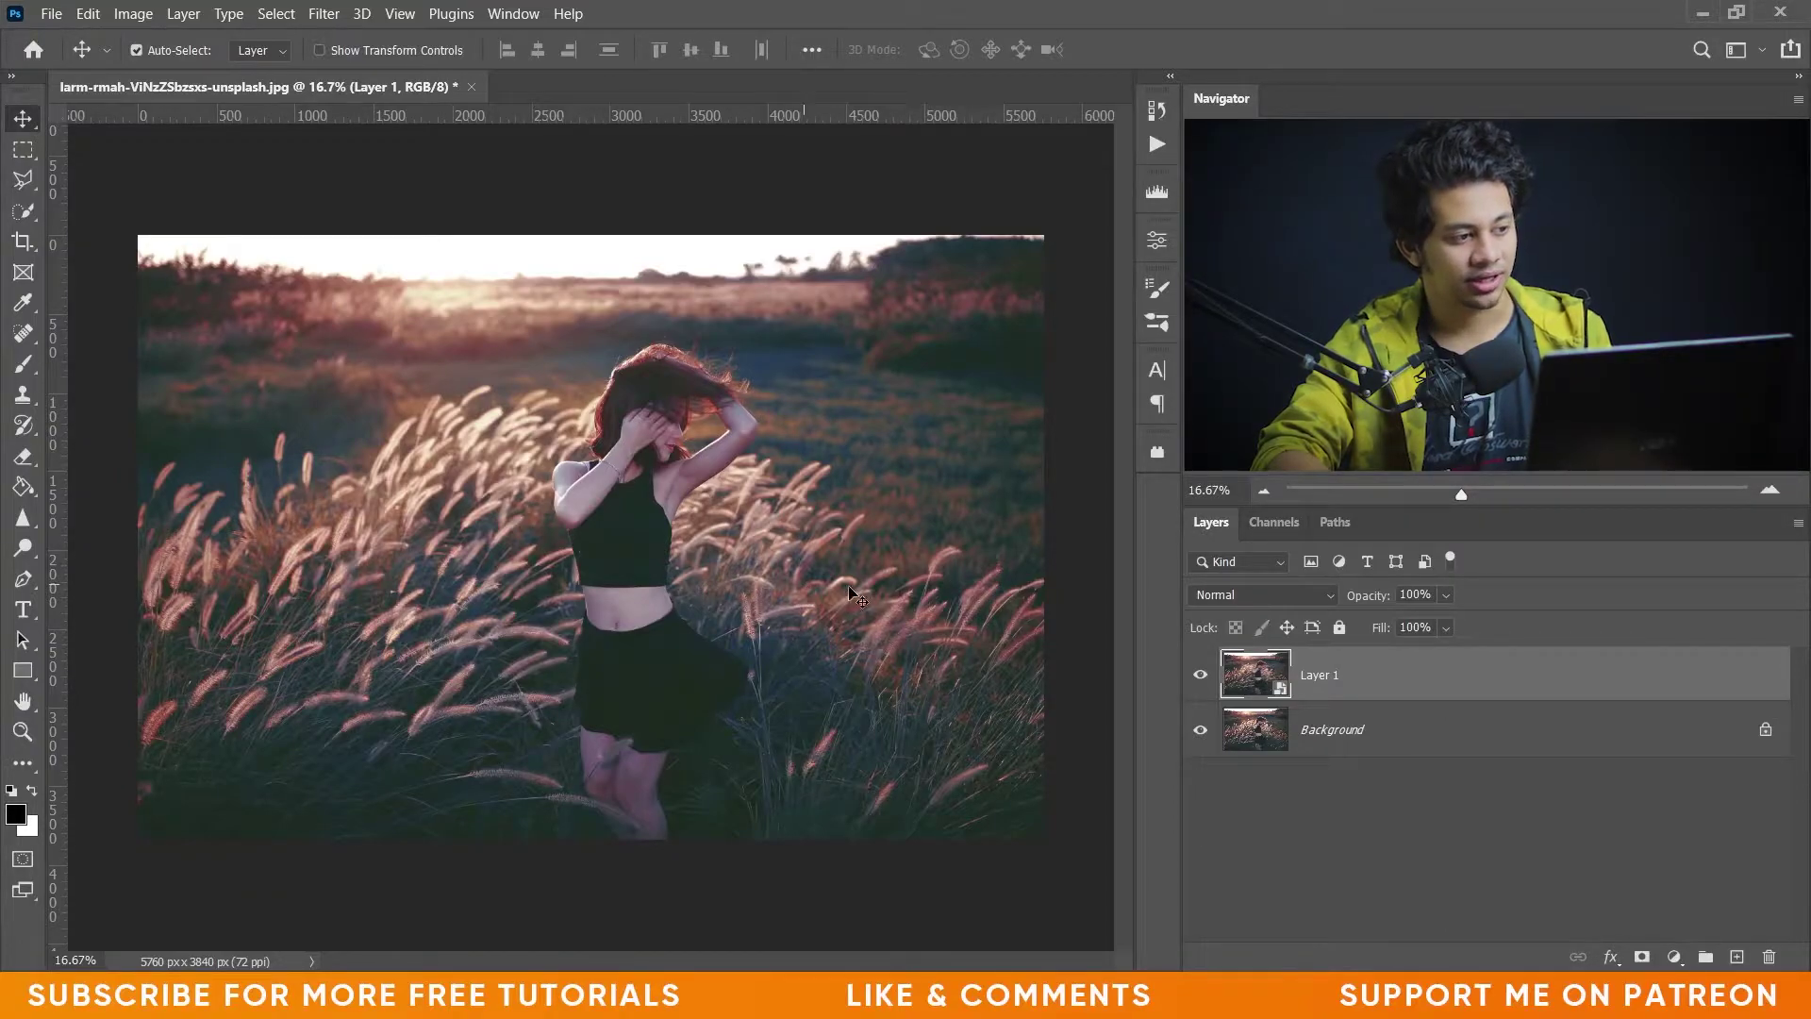
pyautogui.click(325, 14)
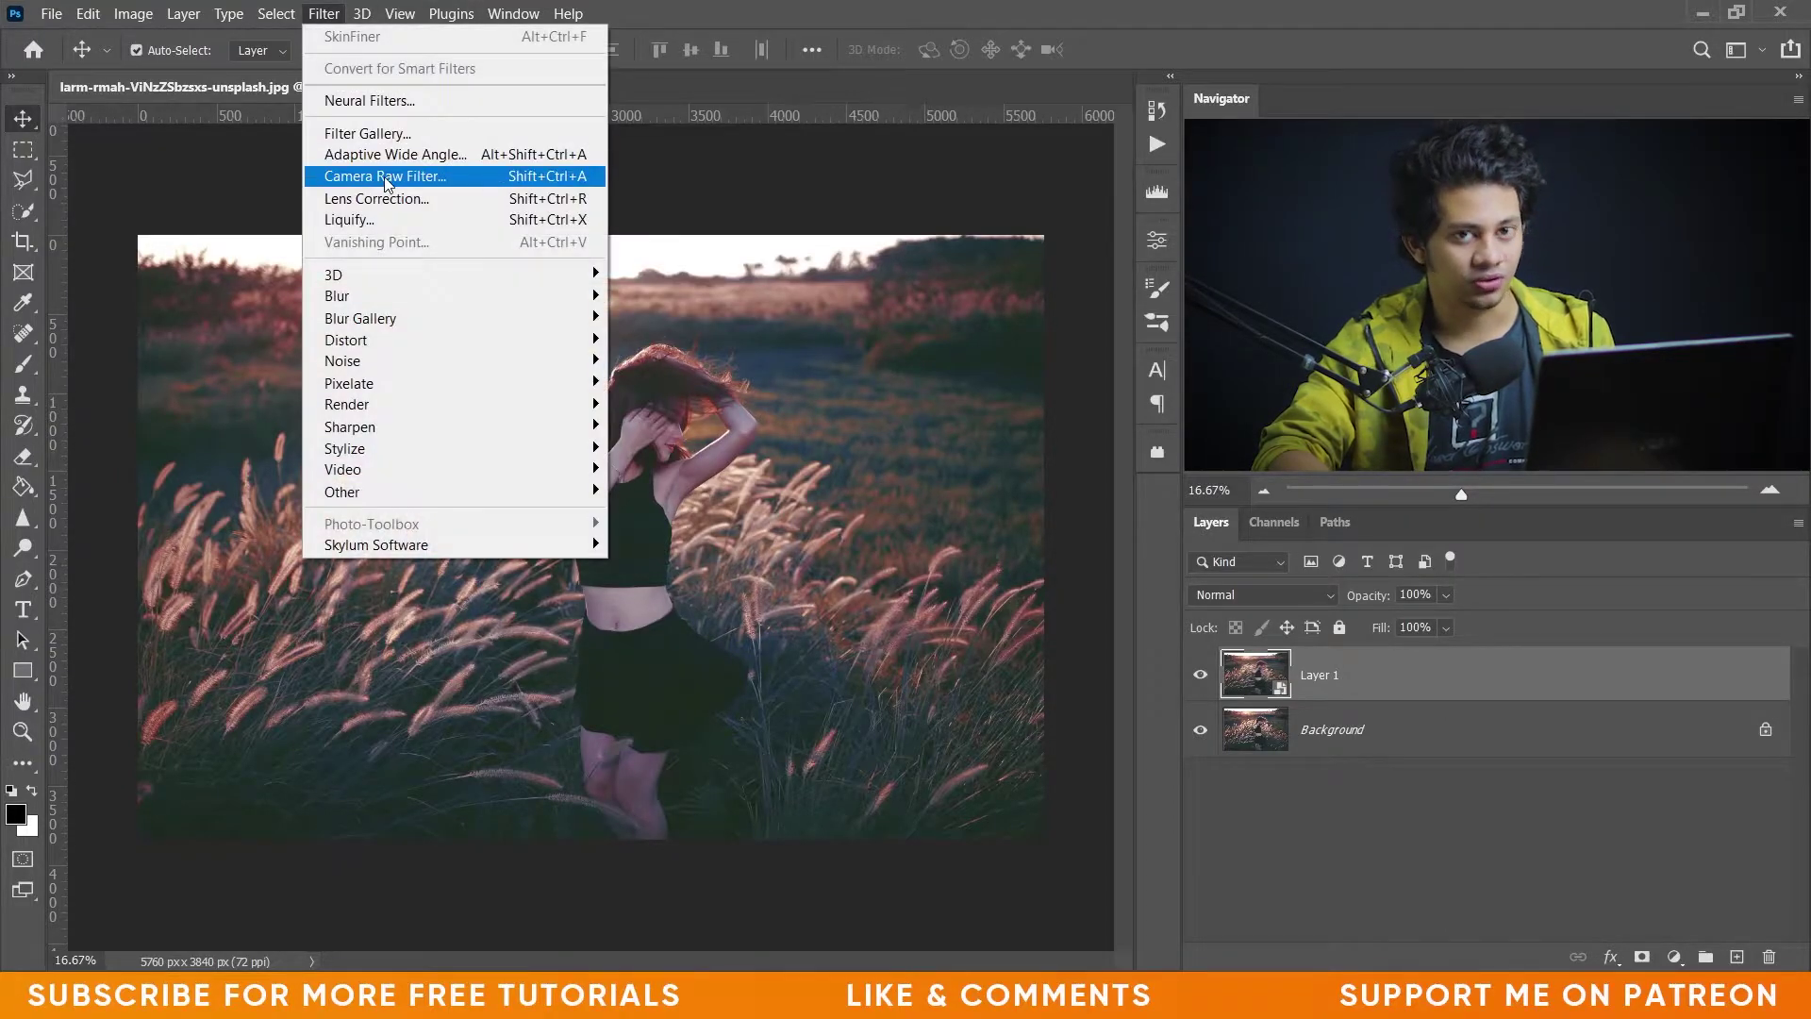
pyautogui.click(385, 175)
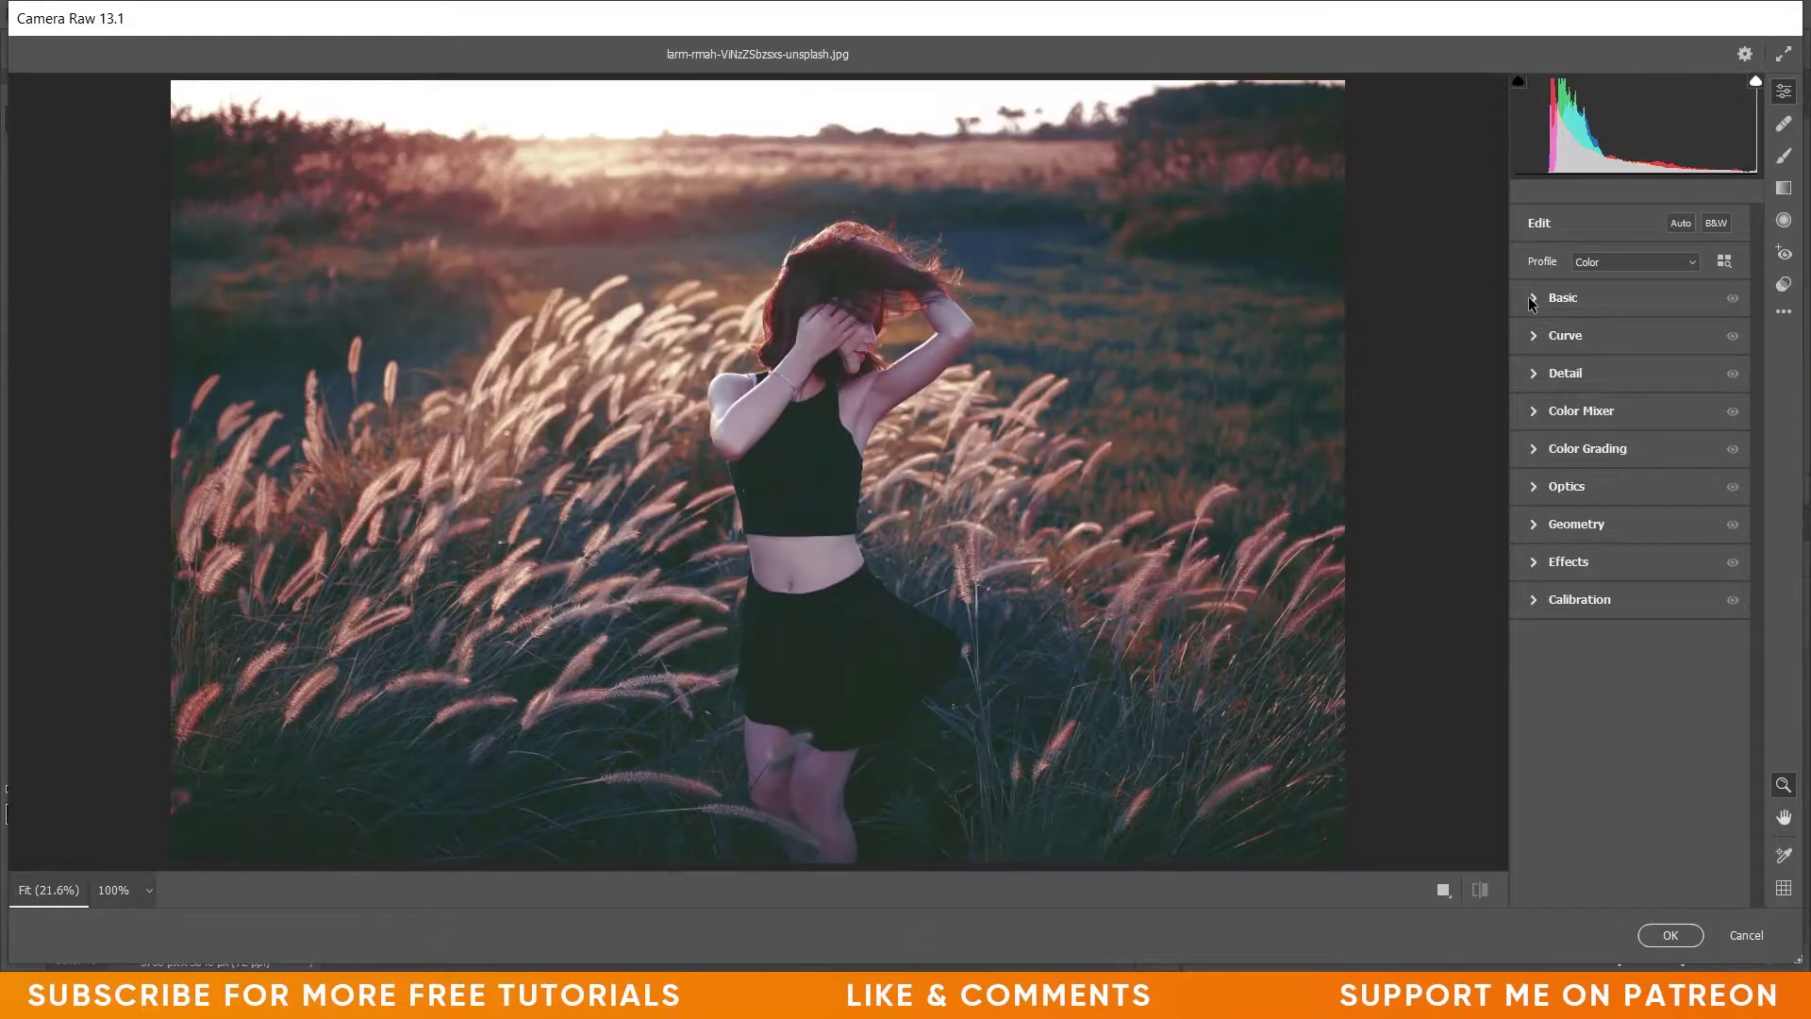
# - In Camera Raw's Basic panel, set Temperature +1 and Exposure +0.45
pyautogui.click(1533, 299)
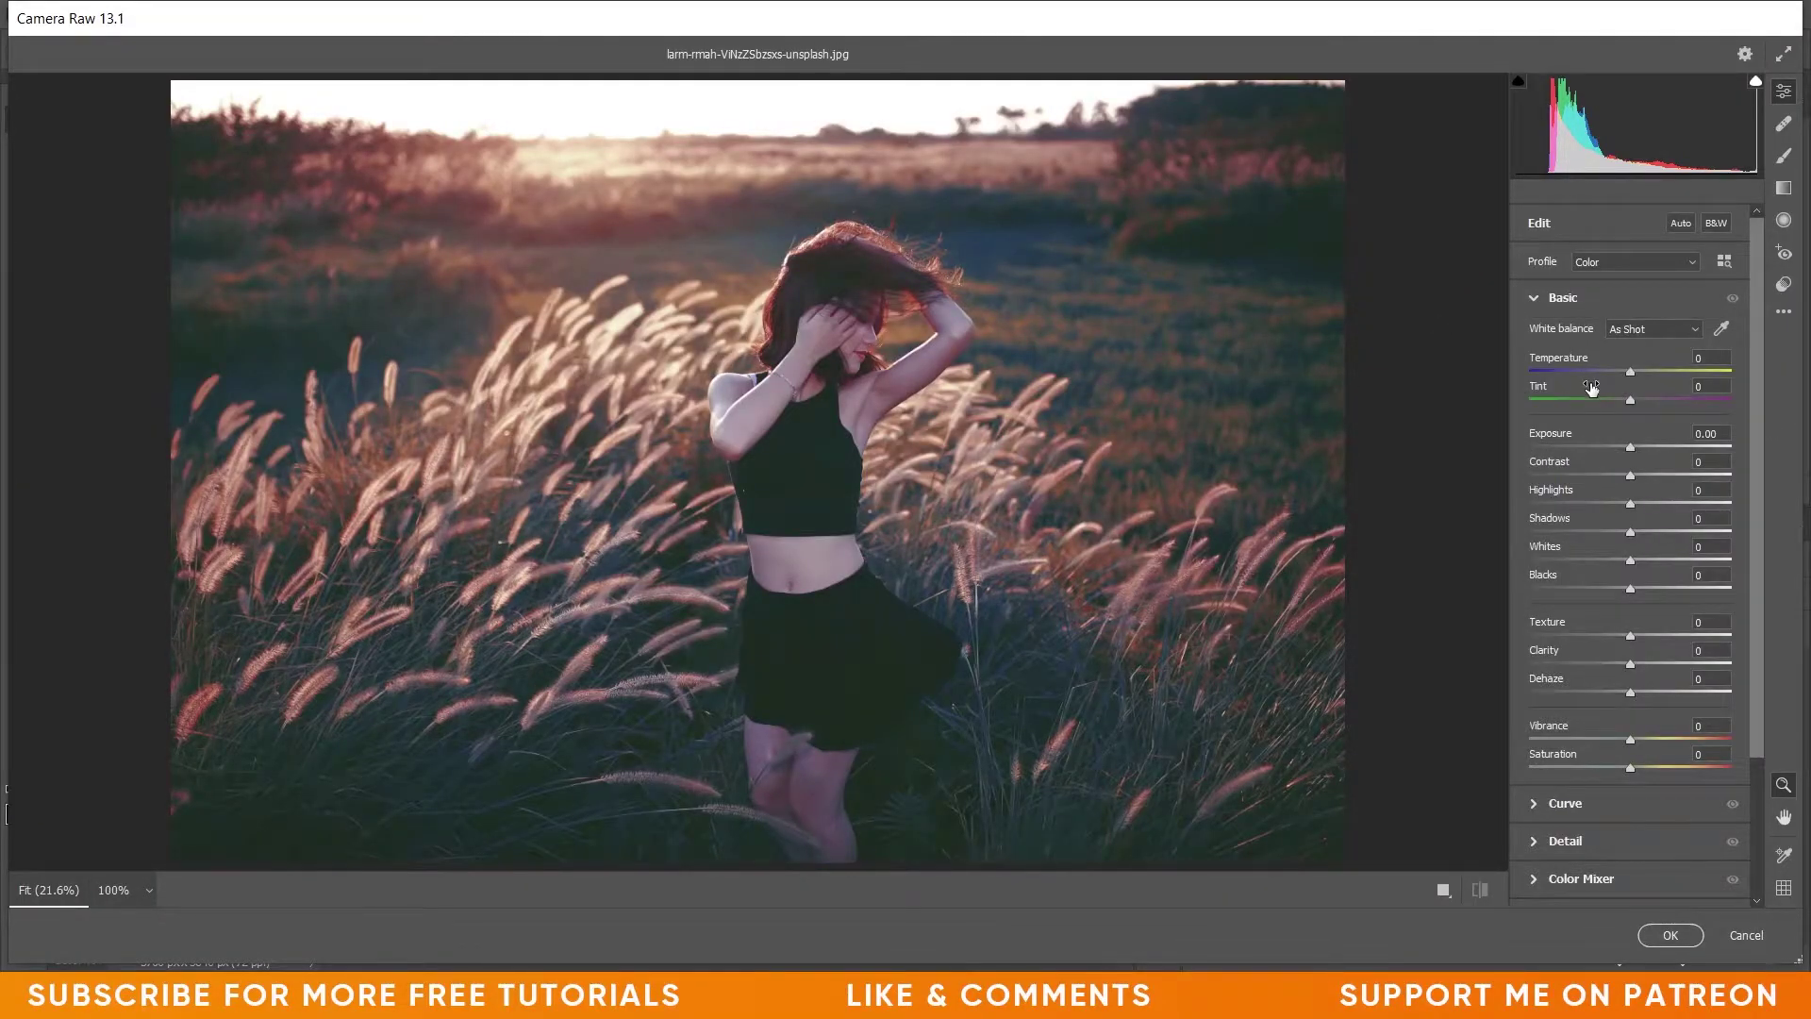
pyautogui.click(1633, 367)
pyautogui.click(1633, 450)
pyautogui.press('Up')
pyautogui.press('Up')
pyautogui.press('Up')
pyautogui.press('Up')
pyautogui.press('Up')
pyautogui.press('Up')
pyautogui.press('Up')
pyautogui.press('Up')
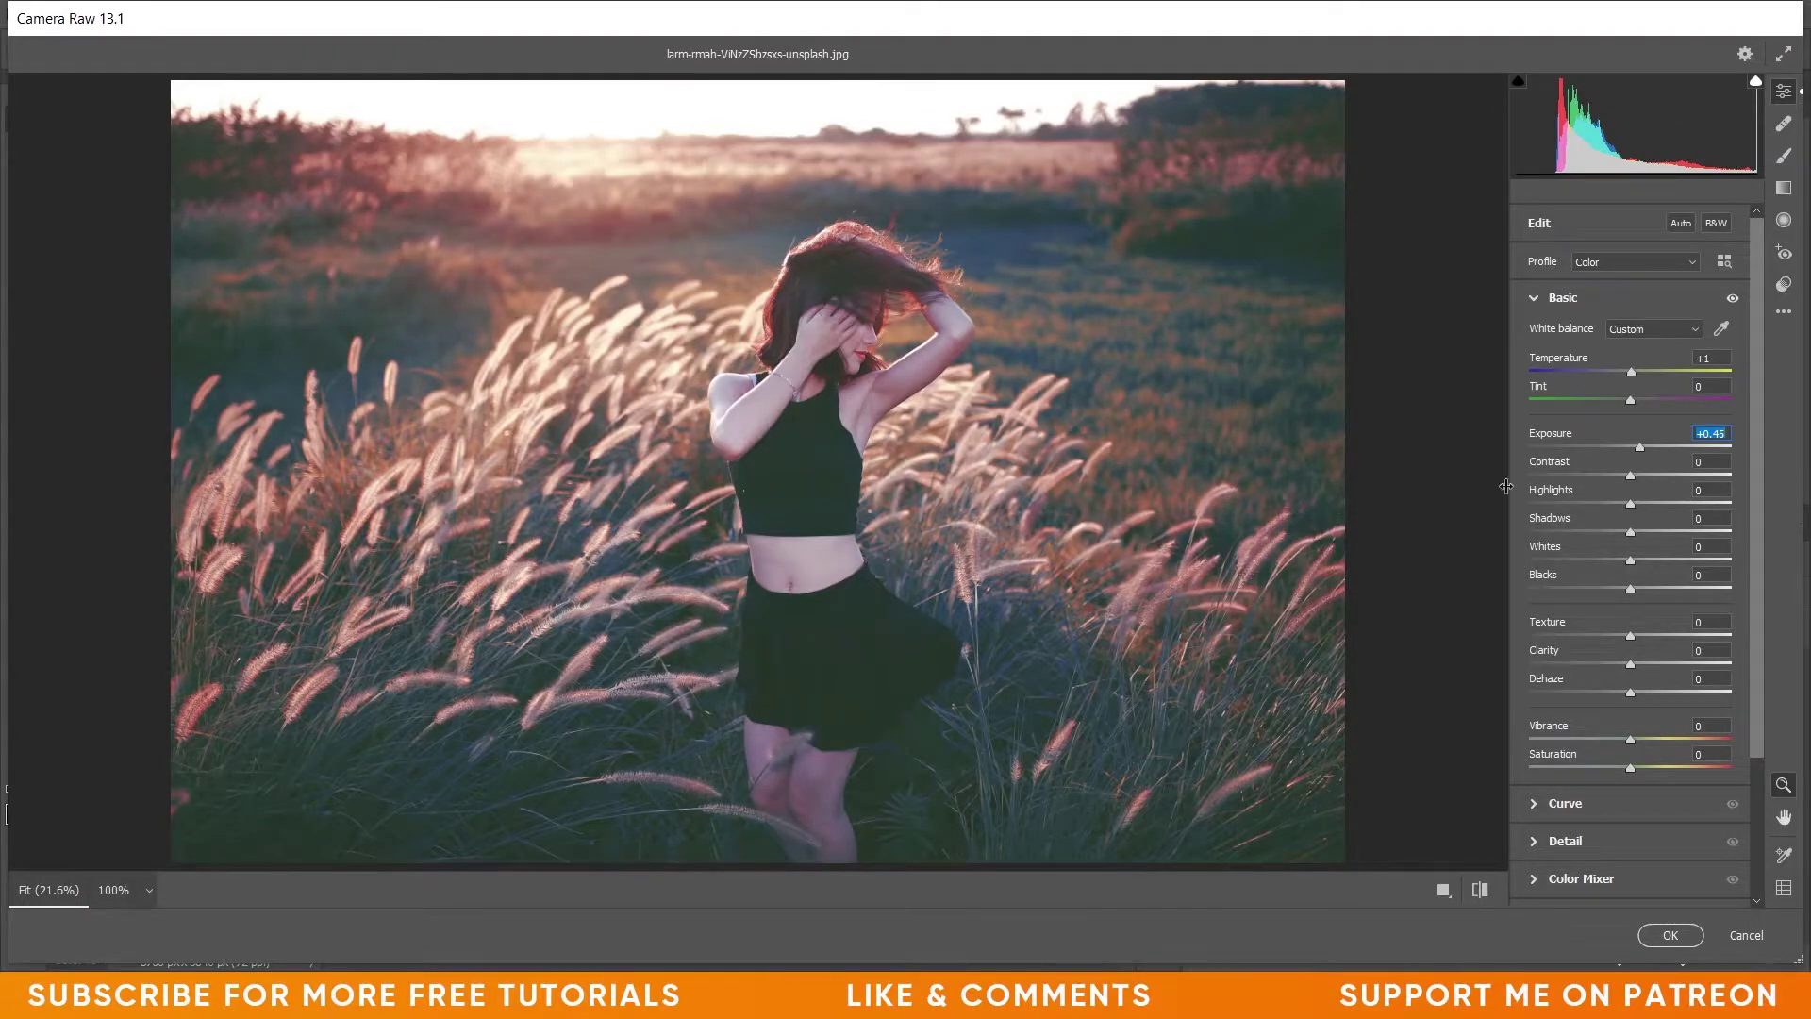
# - Set Highlights -17, Shadows +16, Clarity +26 and Saturation -21
pyautogui.moveTo(1630, 504); pyautogui.dragTo(1609, 505)
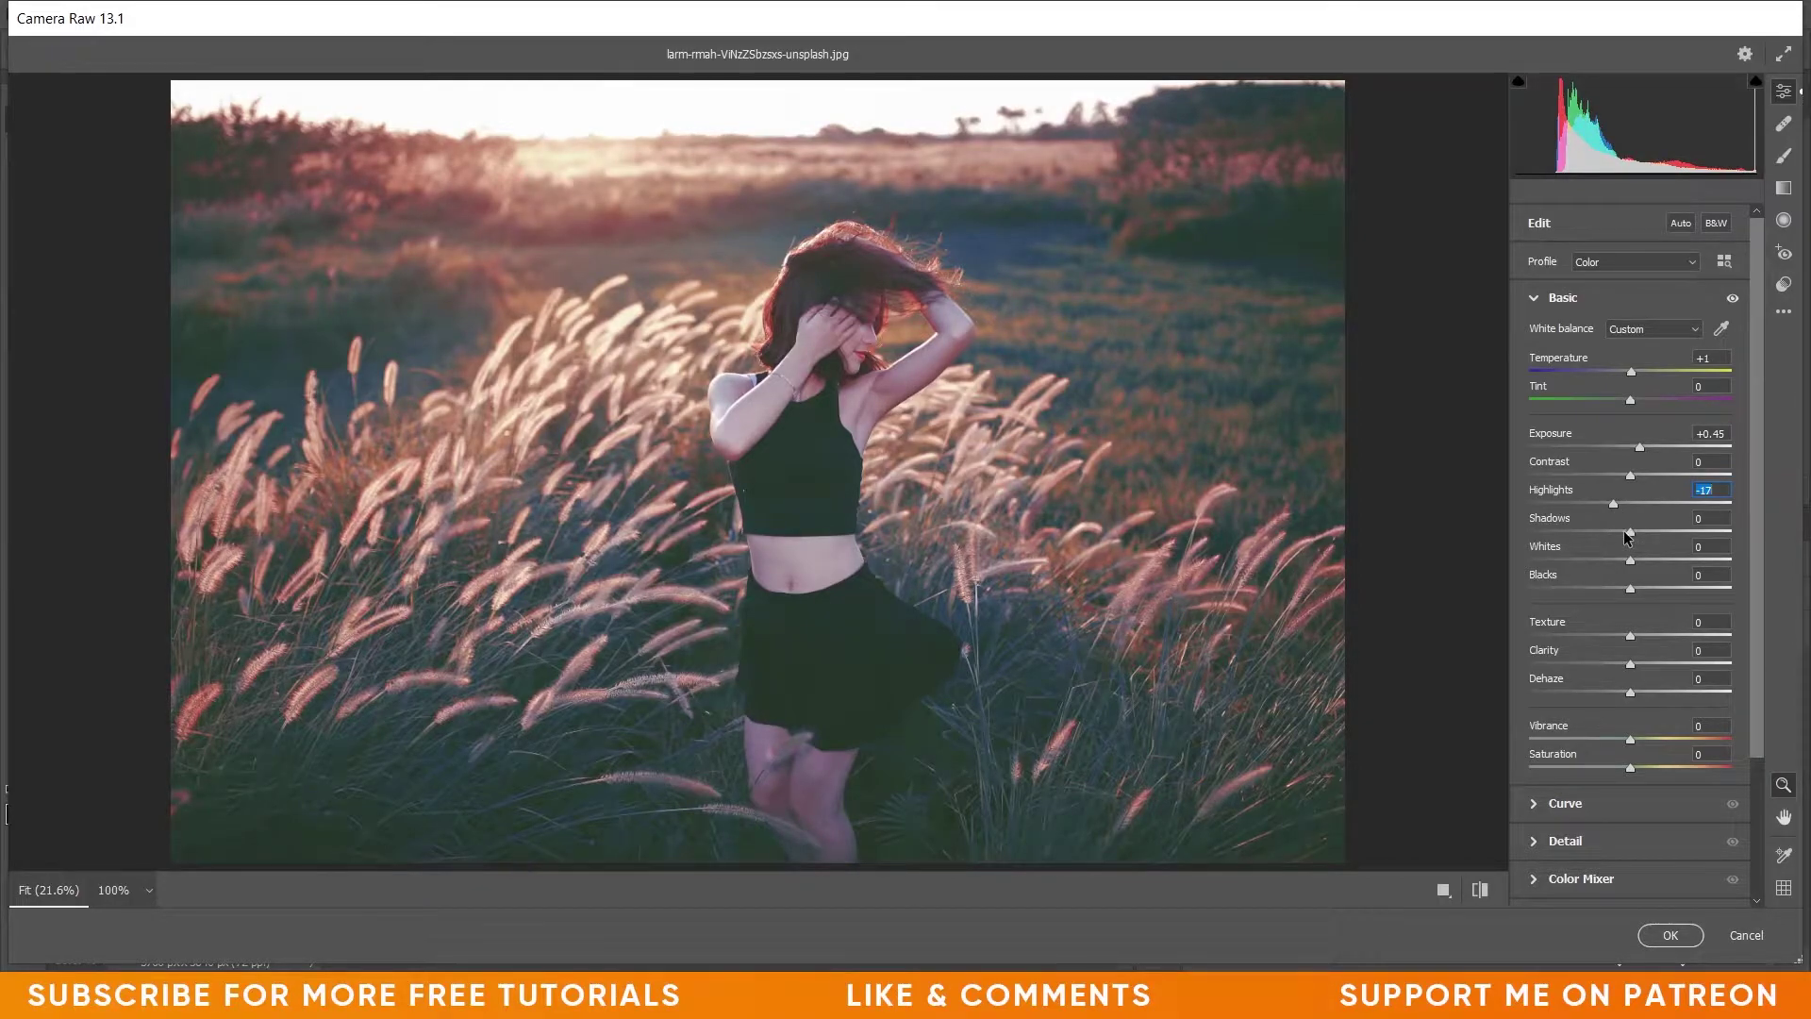
pyautogui.moveTo(1623, 531); pyautogui.dragTo(1638, 523)
pyautogui.moveTo(1638, 663); pyautogui.dragTo(1647, 663)
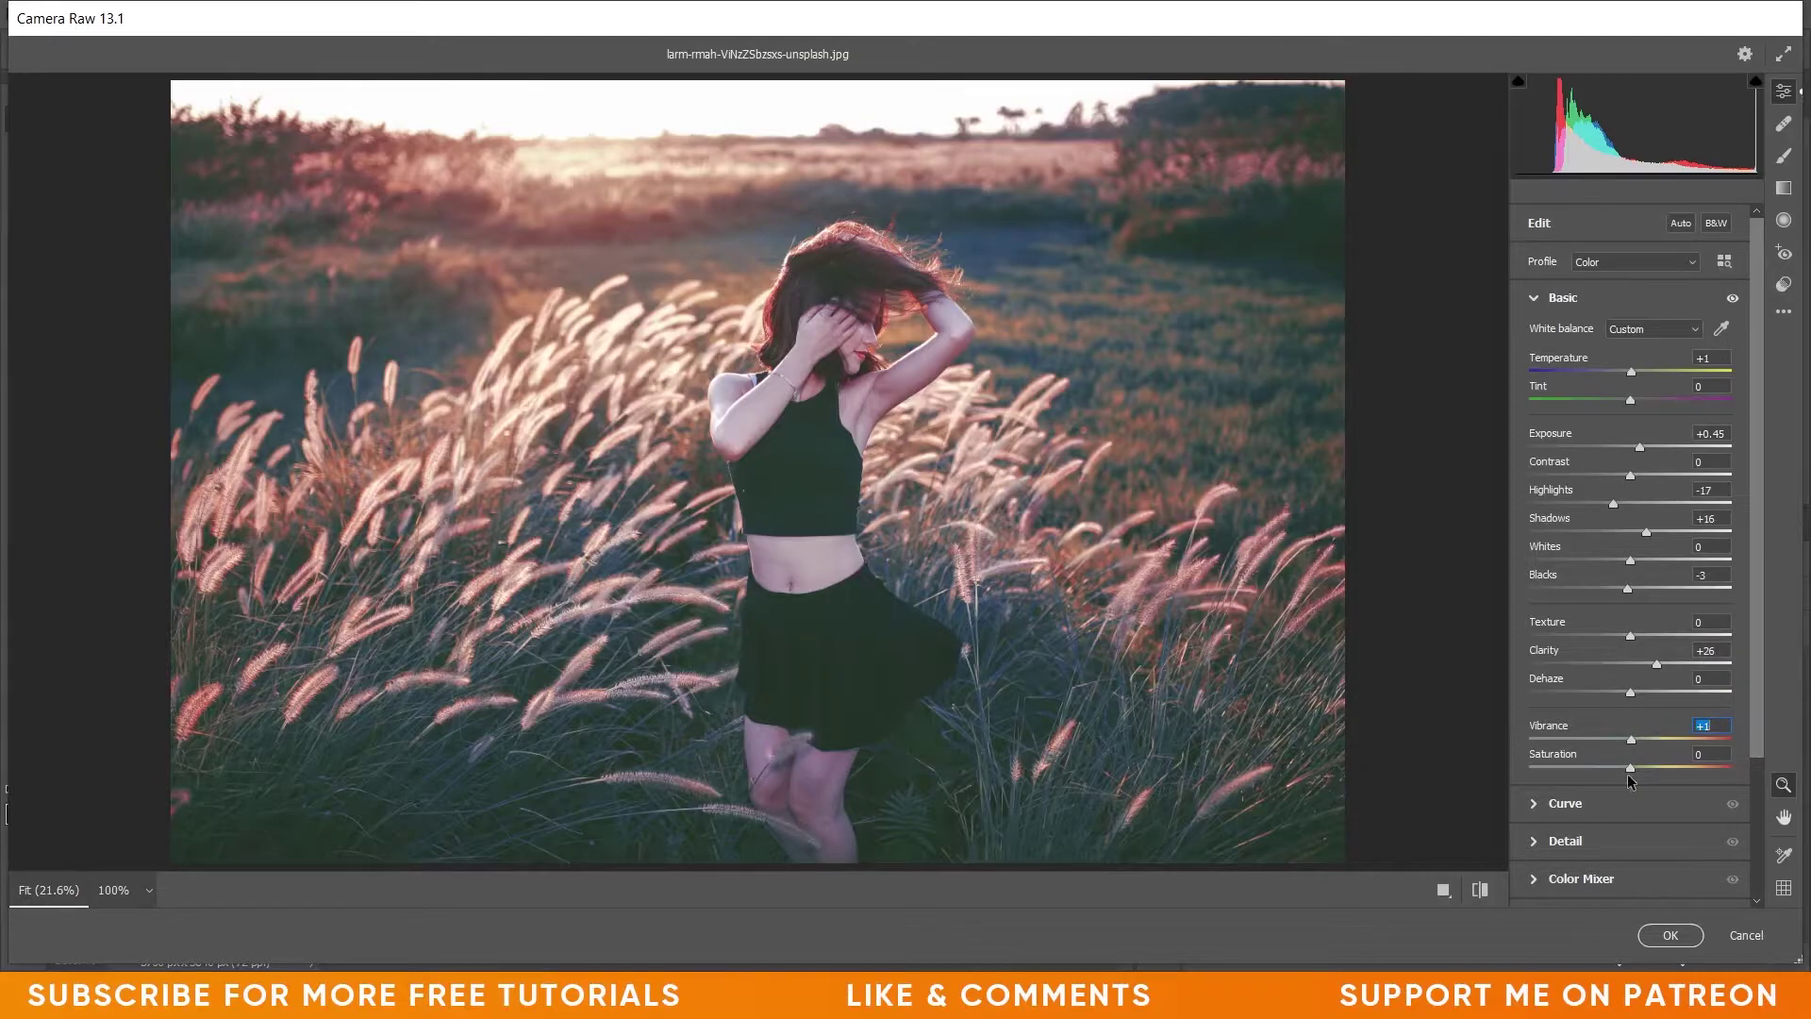
pyautogui.moveTo(1622, 766)
pyautogui.mouseDown()
pyautogui.moveTo(1576, 769)
pyautogui.moveTo(1611, 764)
pyautogui.mouseUp()
pyautogui.scroll(-3, 1672, 411)
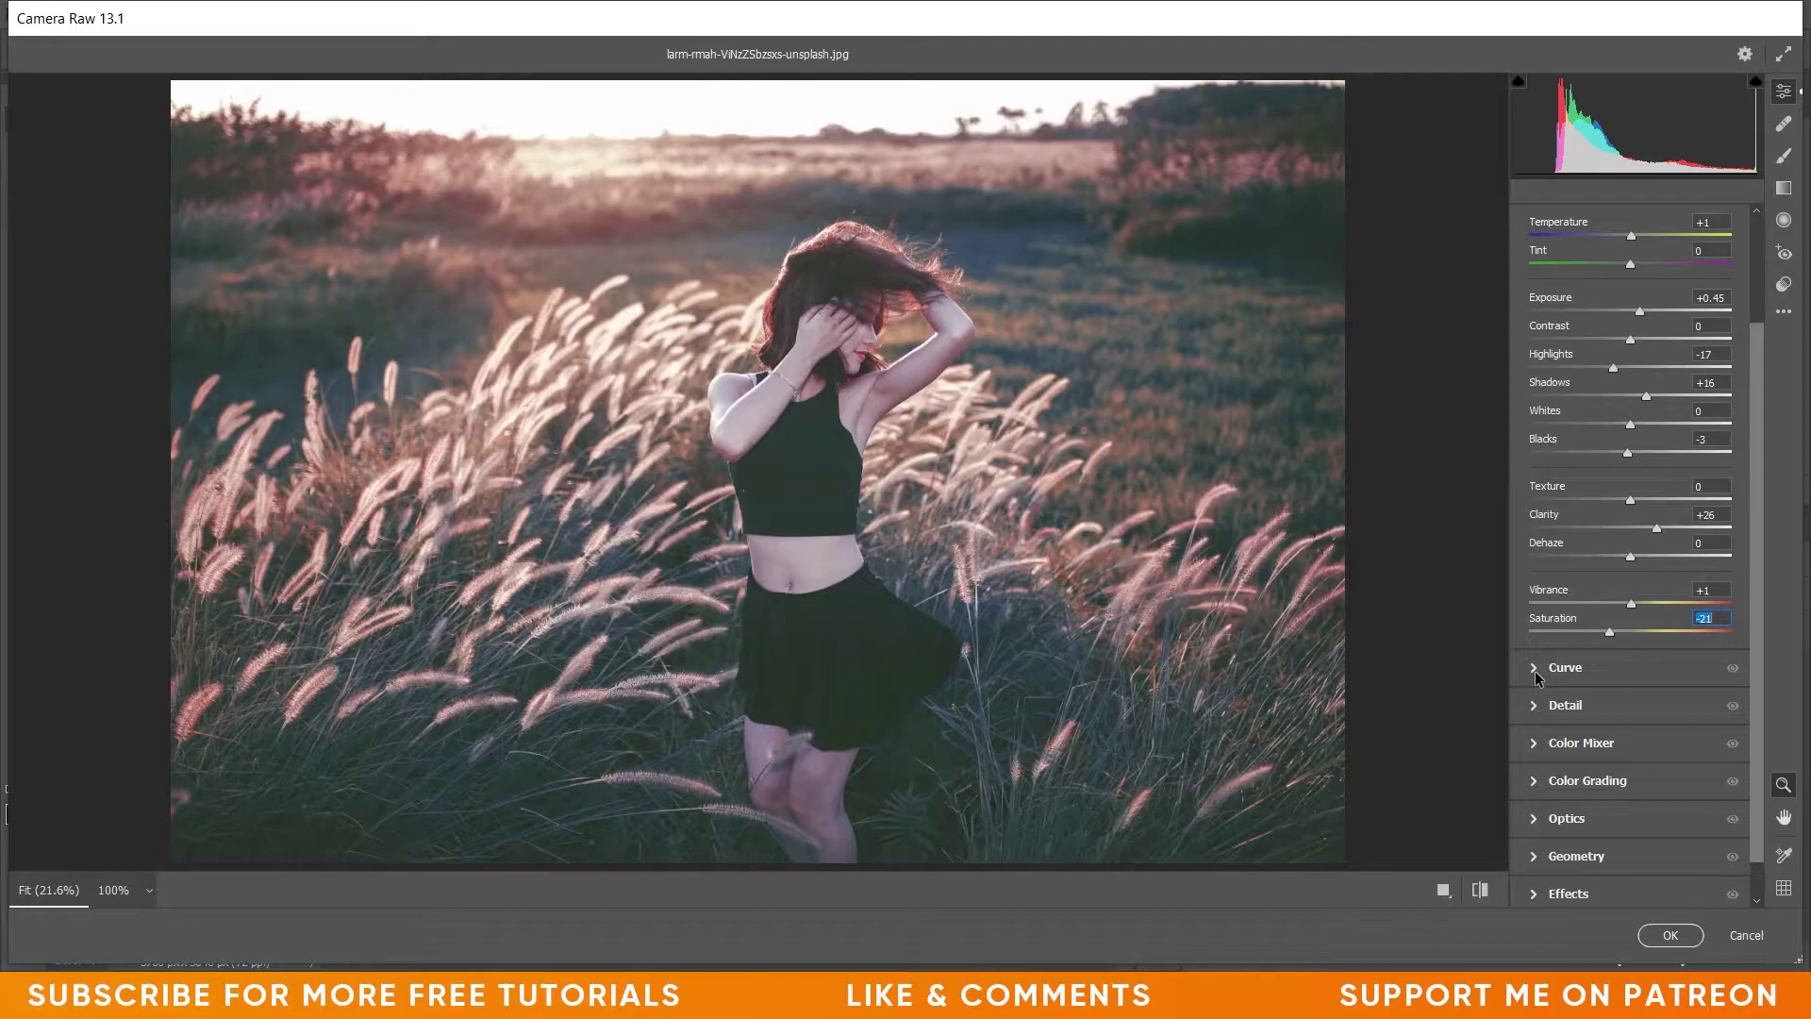
pyautogui.scroll(-1, 1535, 670)
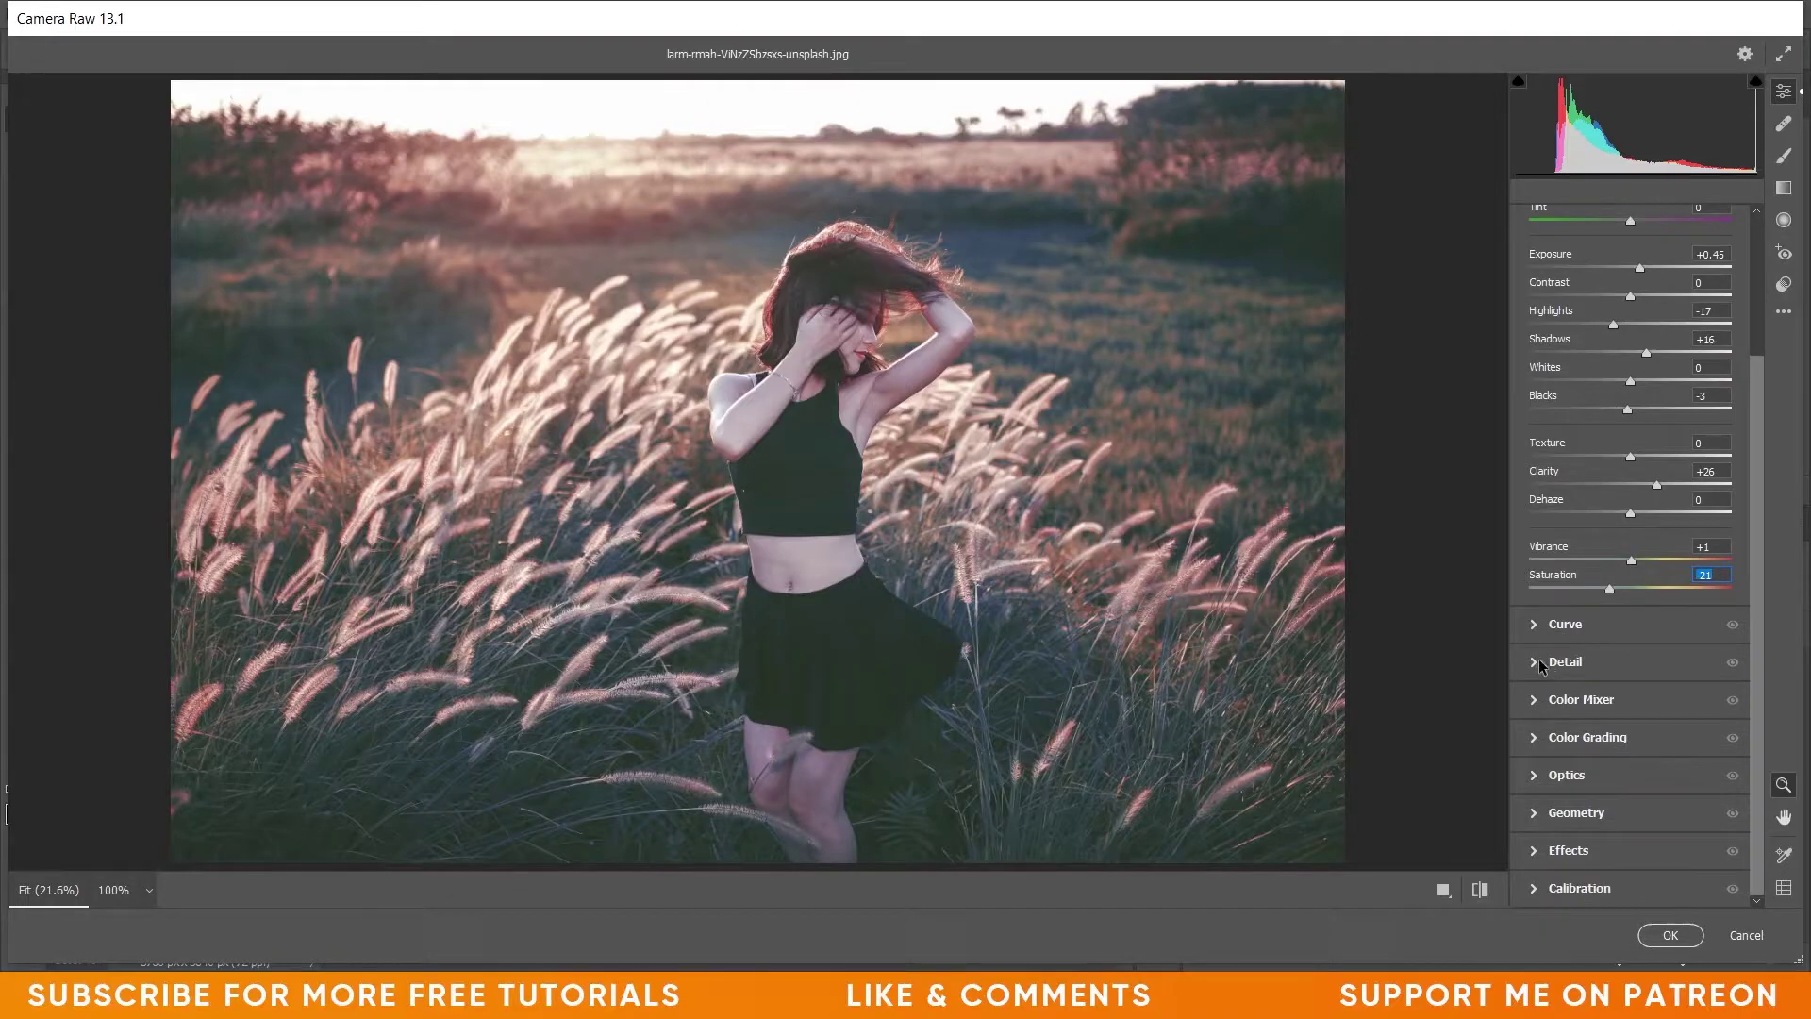
pyautogui.click(1534, 663)
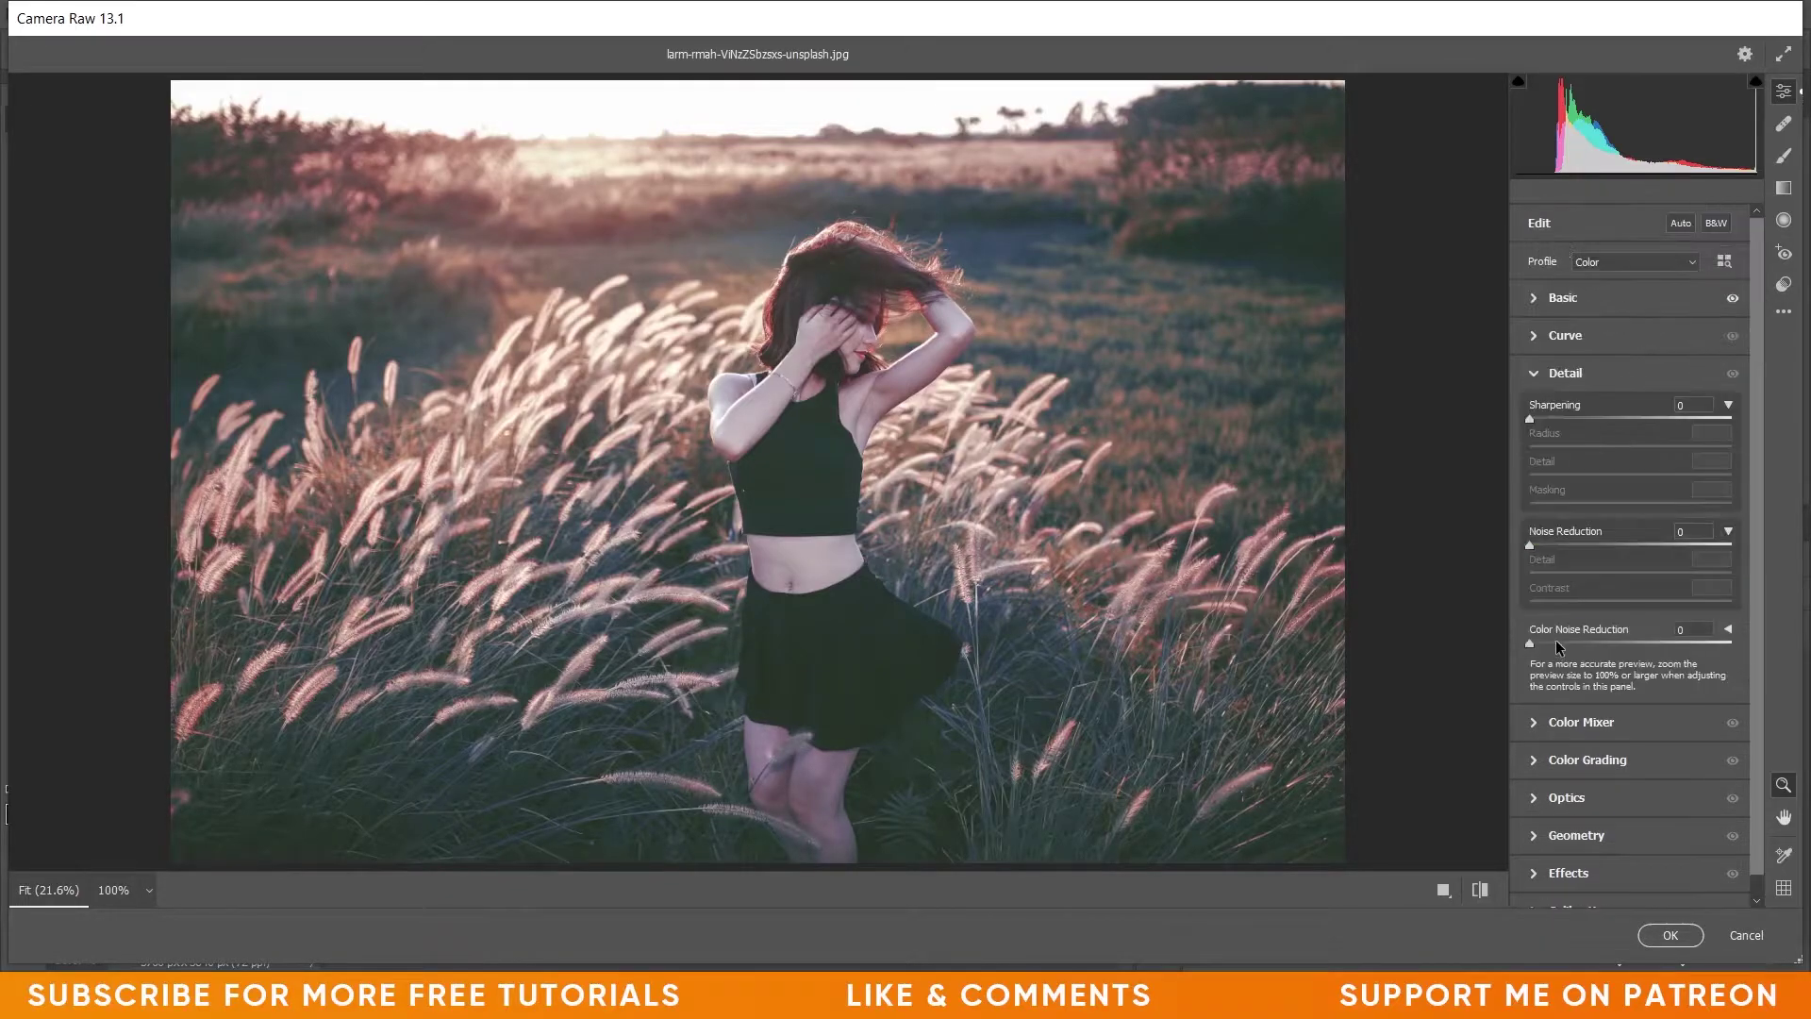
# - Set sharpening Amount to 24 and Detail to about 30
pyautogui.click(1558, 418)
pyautogui.moveTo(1567, 416); pyautogui.dragTo(1562, 417)
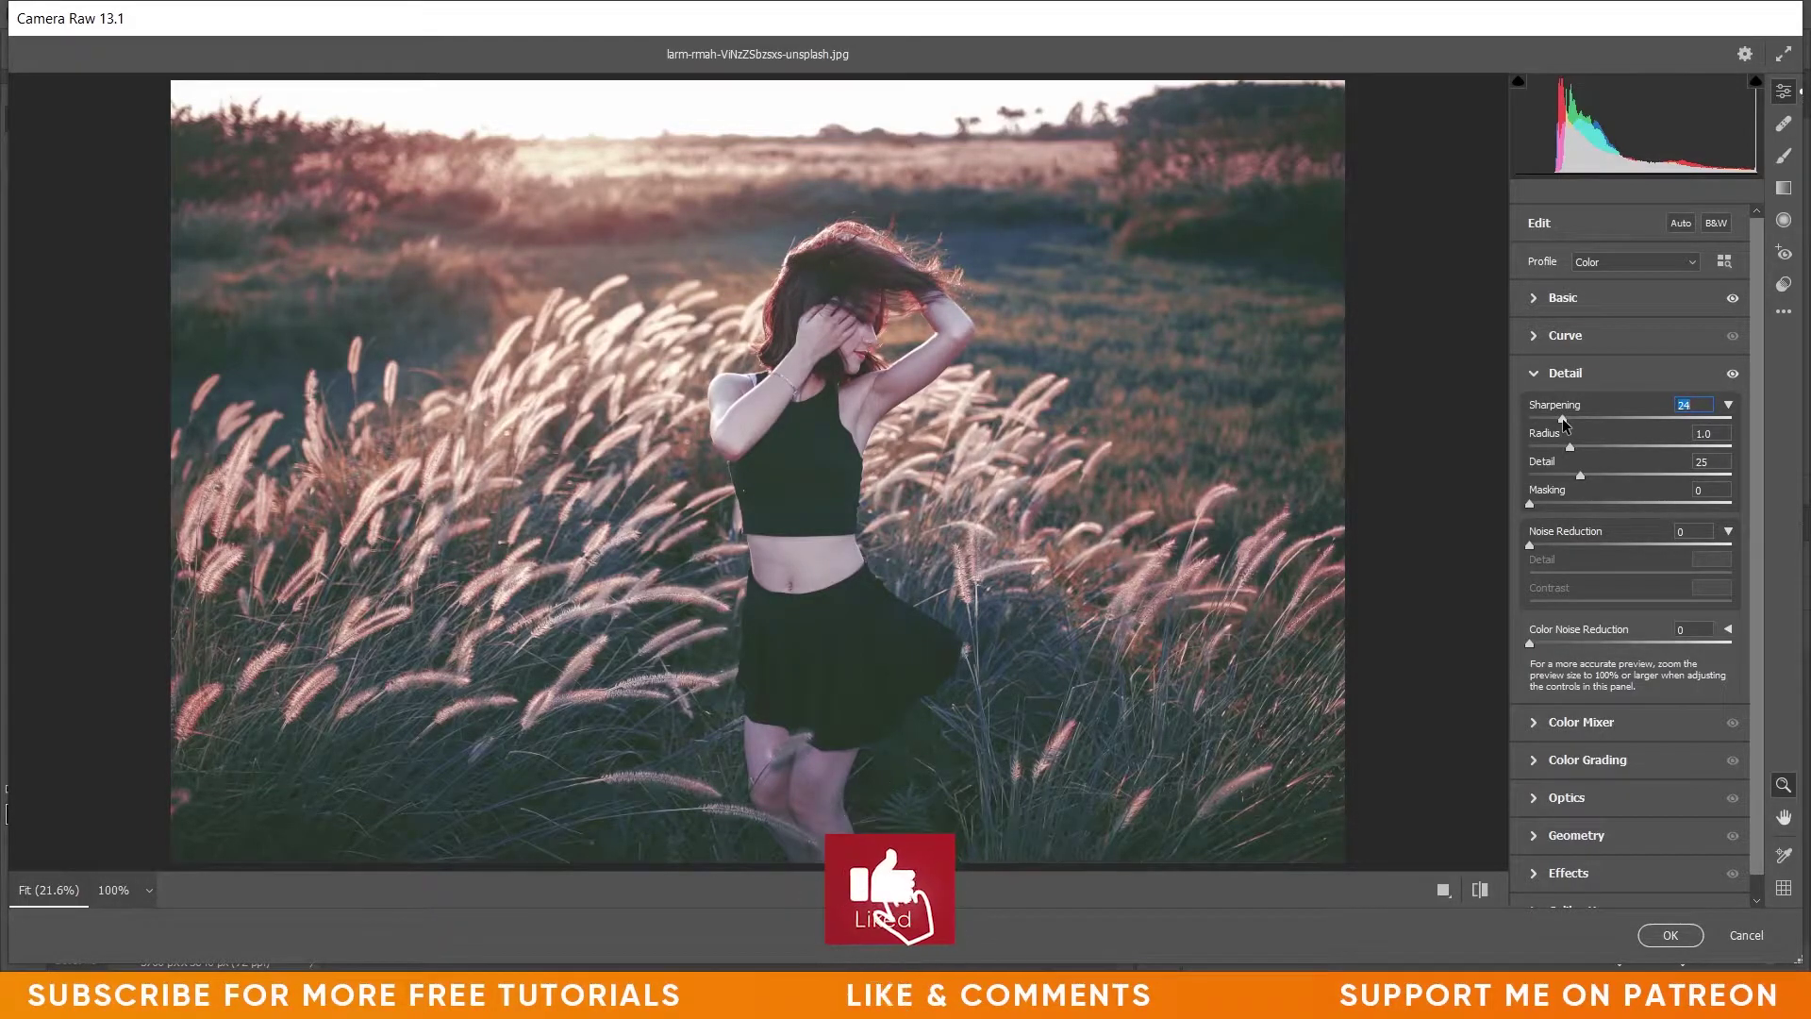
pyautogui.click(1571, 447)
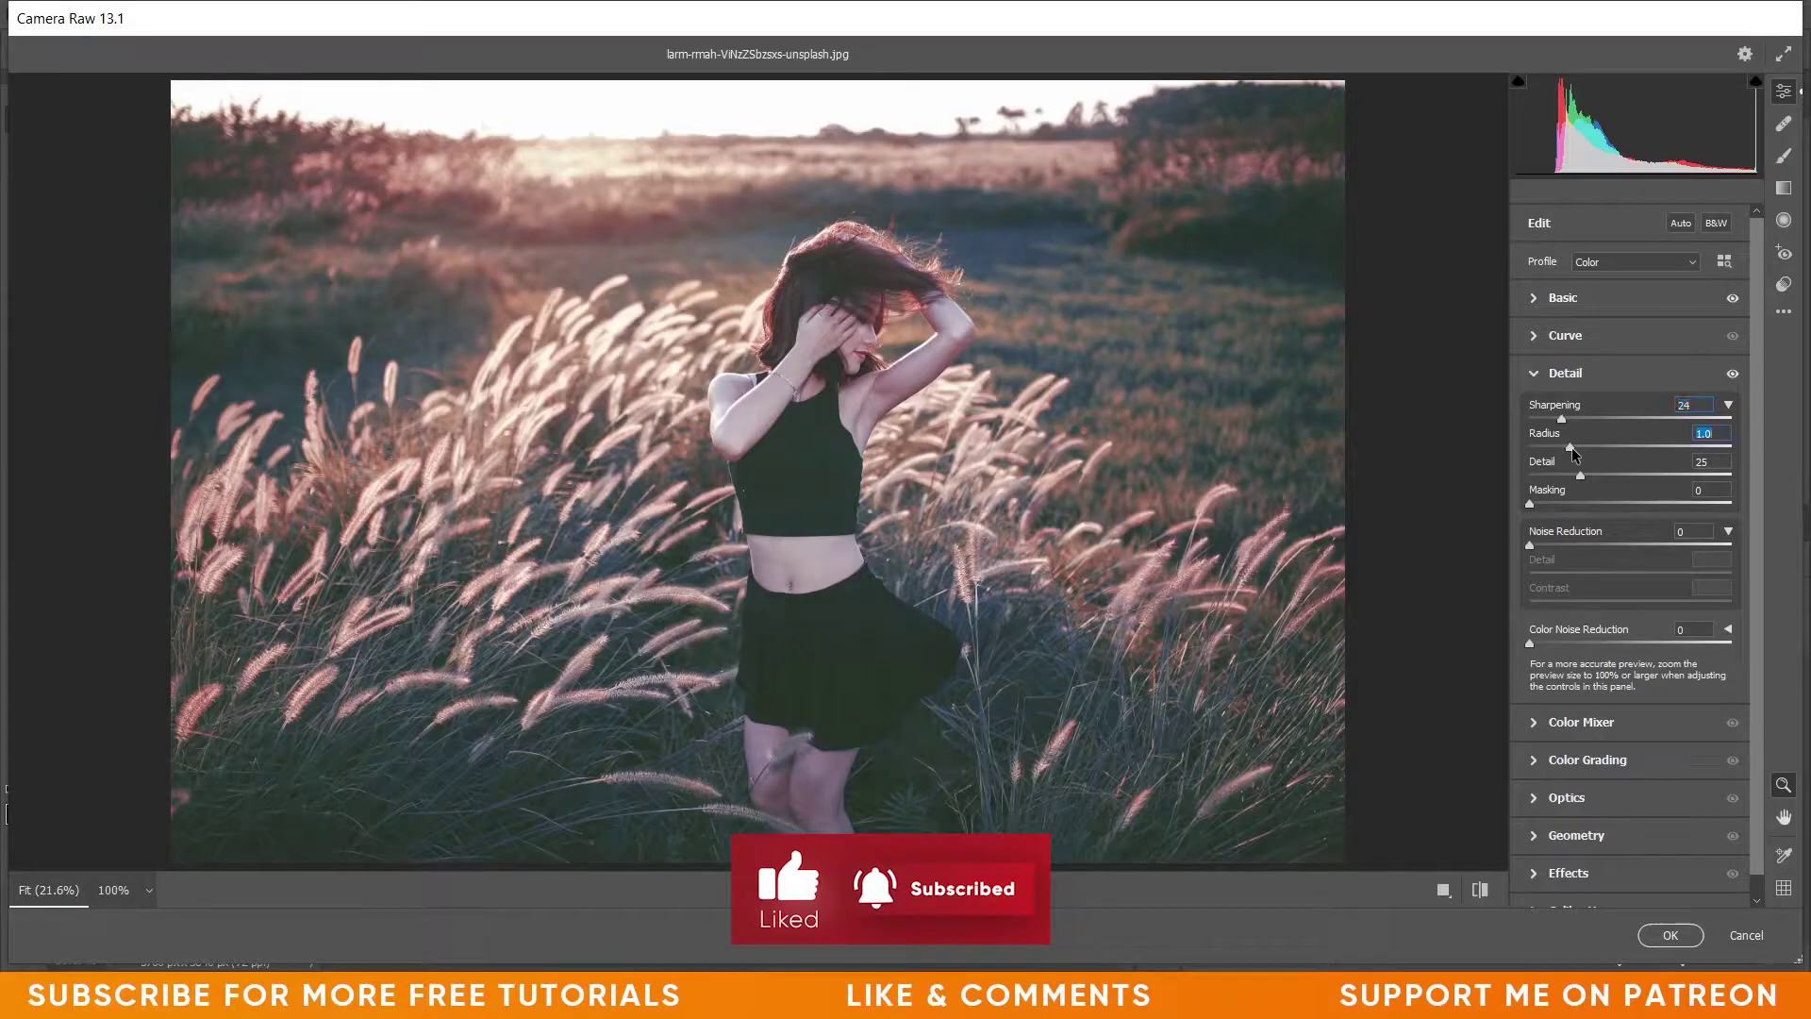
pyautogui.click(1590, 474)
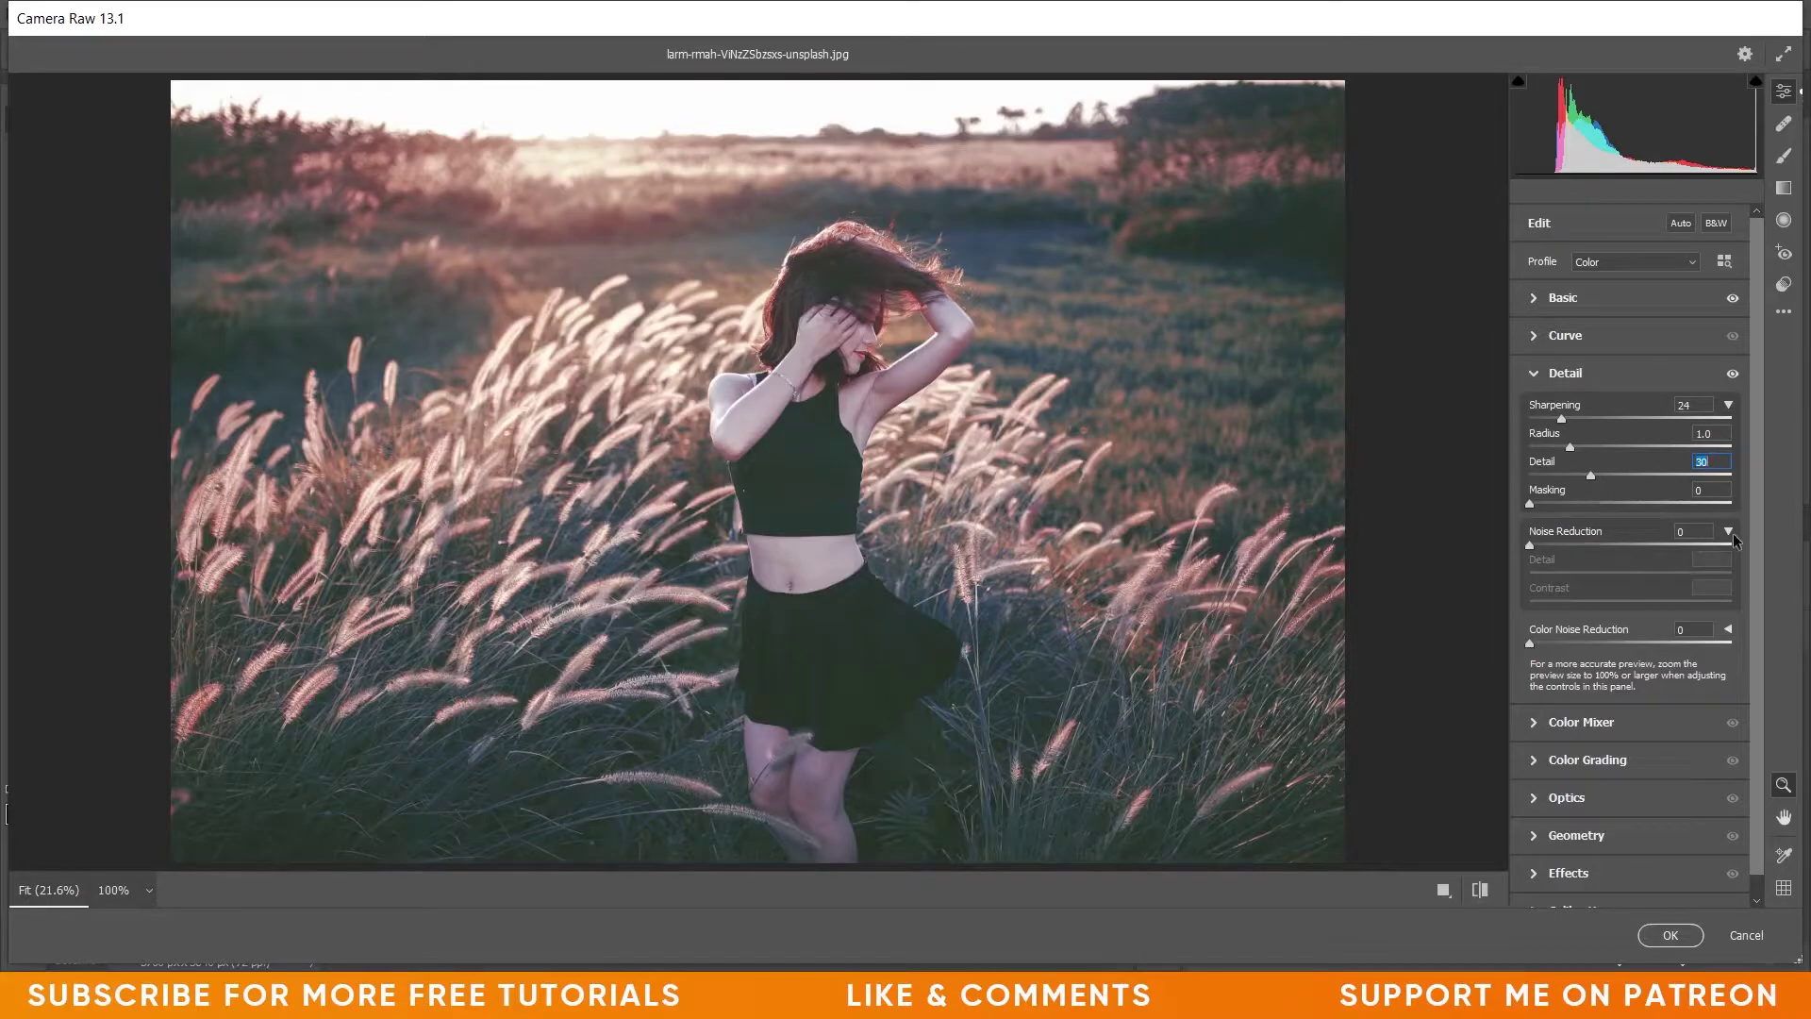
# - Raise sharpening Masking to 78 and Color Noise Reduction to 25
pyautogui.keyDown('alt'); pyautogui.click(1531, 503); pyautogui.keyUp('alt')
pyautogui.moveTo(1532, 502); pyautogui.dragTo(1688, 512)
pyautogui.click(1561, 643)
pyautogui.moveTo(1561, 645); pyautogui.dragTo(1581, 645)
# - In Color Mixer saturation, set Oranges +31 and Yellows +50
pyautogui.click(1535, 721)
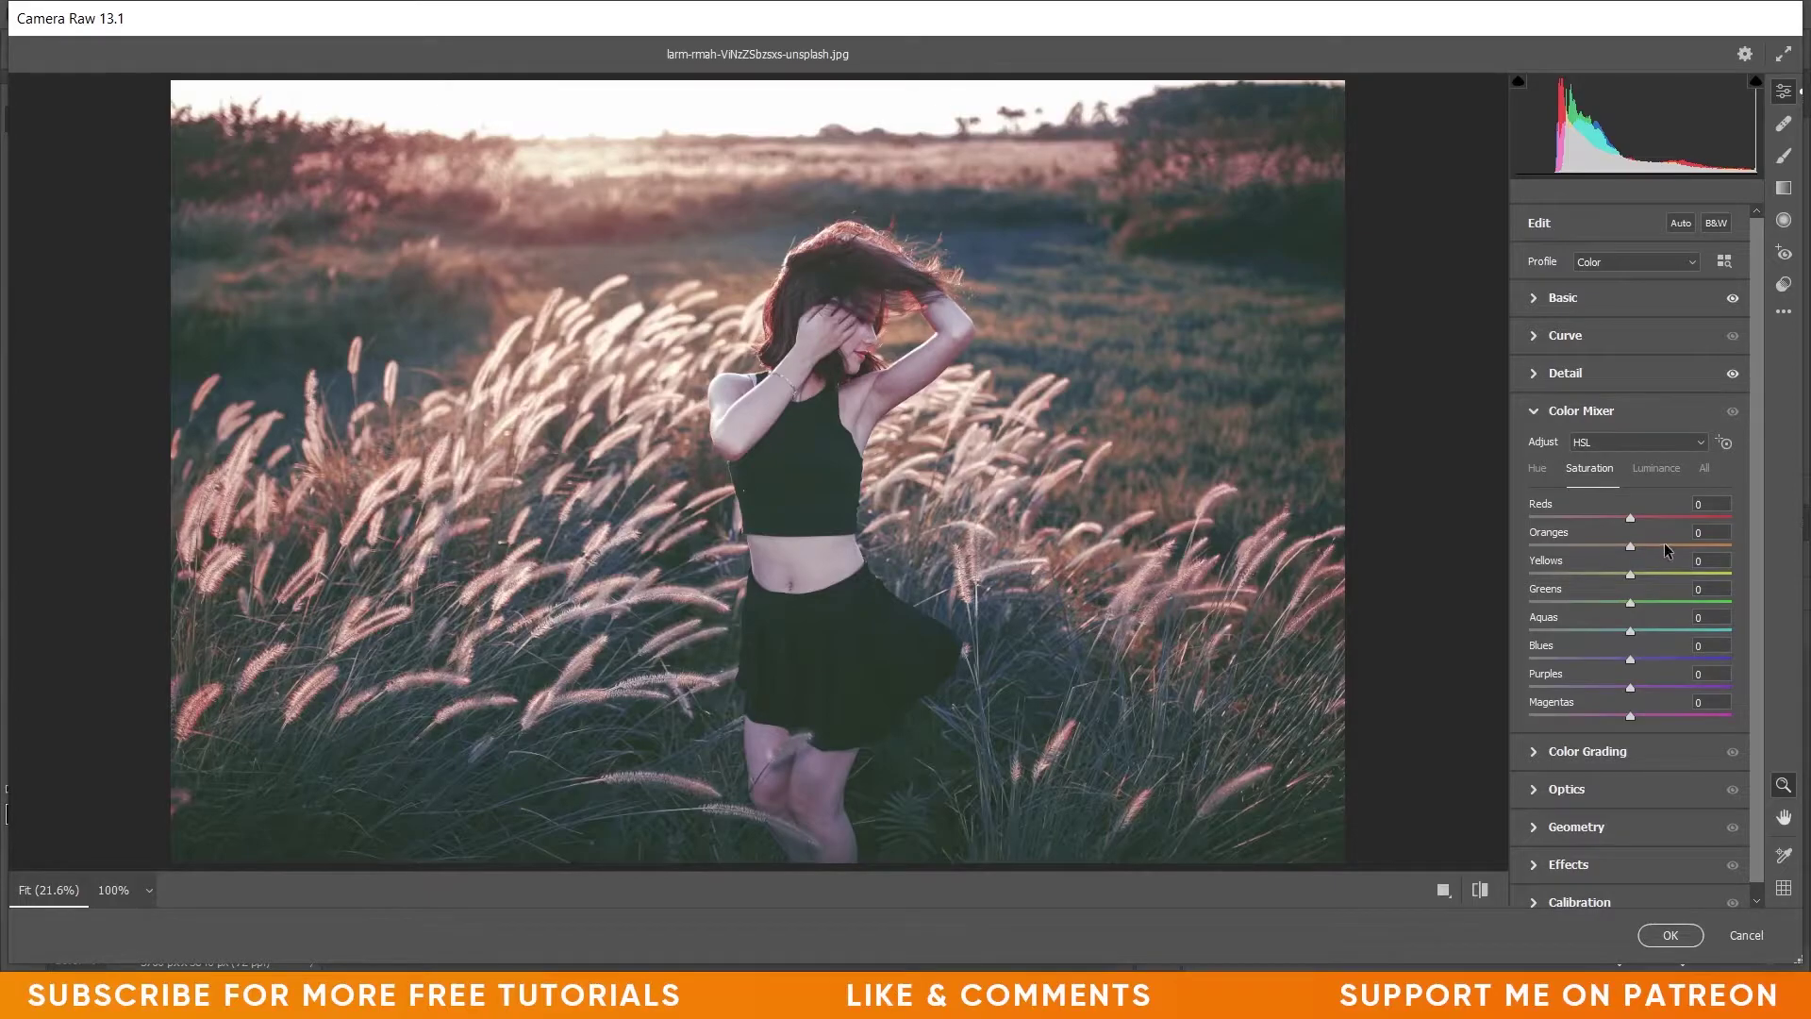
pyautogui.moveTo(1641, 540); pyautogui.dragTo(1661, 543)
pyautogui.moveTo(1641, 575); pyautogui.dragTo(1672, 574)
pyautogui.moveTo(1678, 572); pyautogui.dragTo(1680, 573)
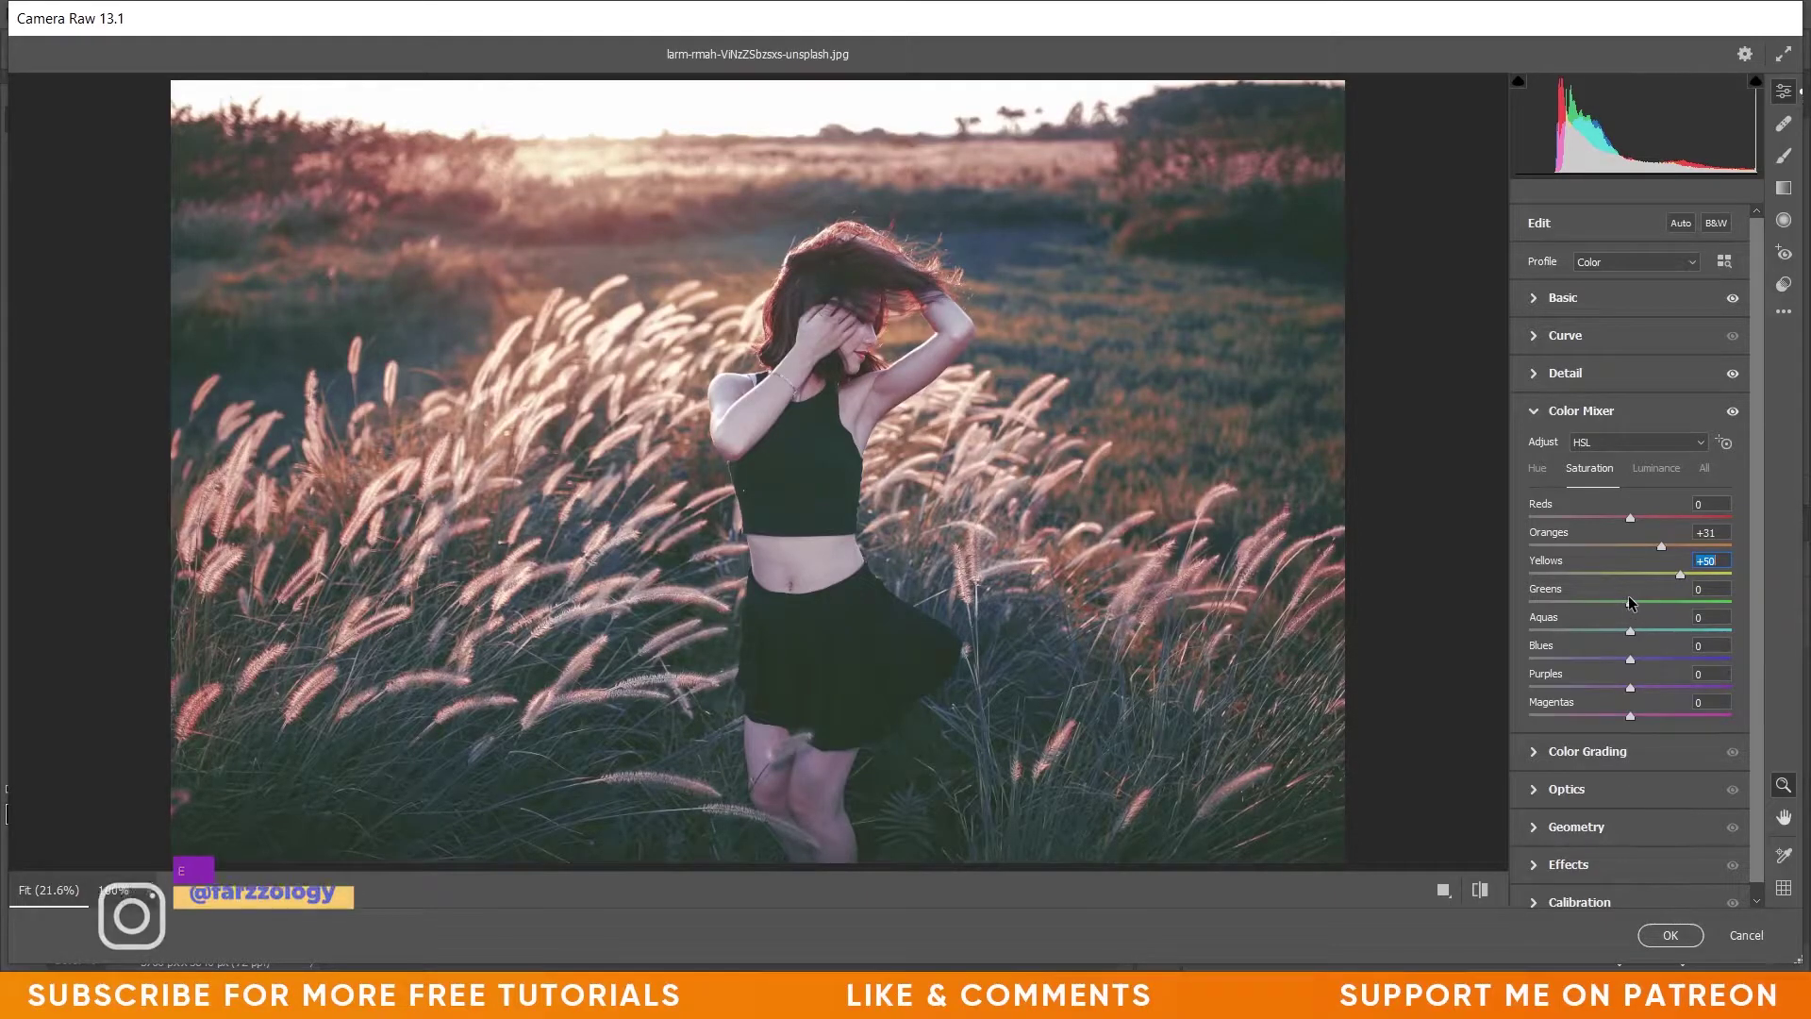
# - Set Greens saturation -19, Aquas +50 and Blues +36
pyautogui.moveTo(1632, 602); pyautogui.dragTo(1616, 604)
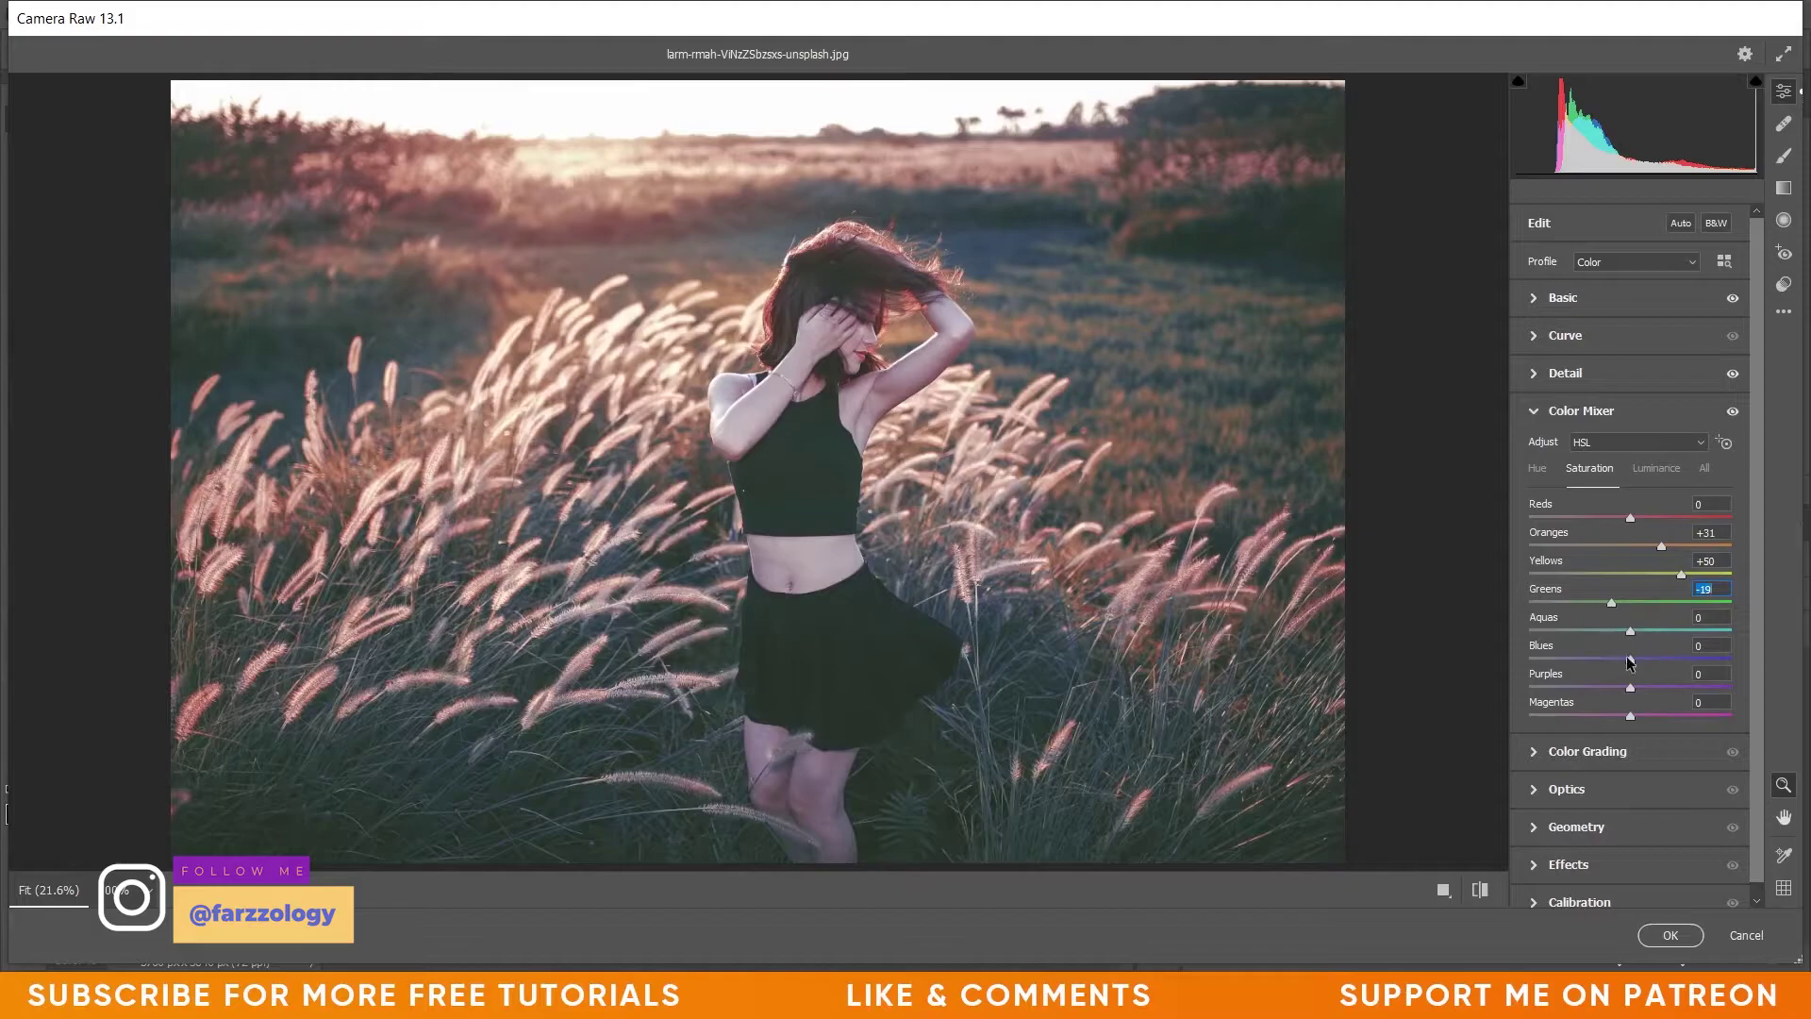
pyautogui.moveTo(1634, 630); pyautogui.dragTo(1668, 627)
pyautogui.moveTo(1679, 626); pyautogui.dragTo(1651, 661)
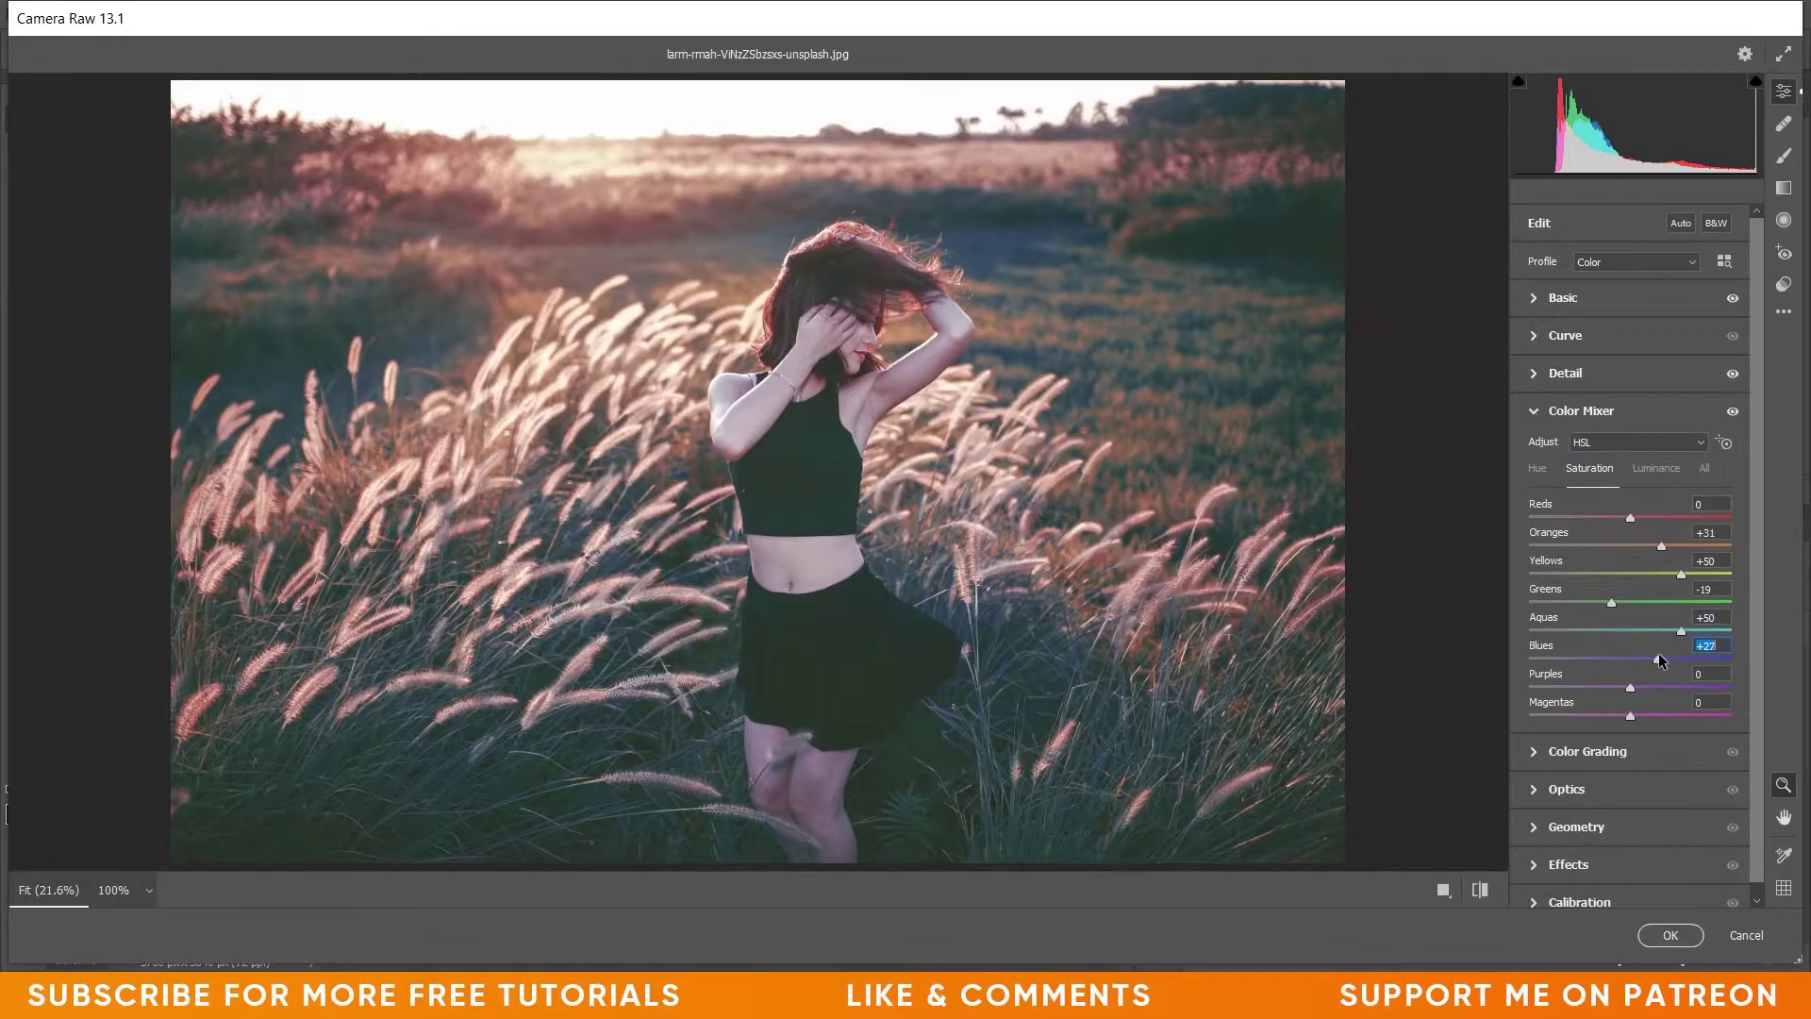
pyautogui.moveTo(1662, 653); pyautogui.dragTo(1667, 653)
pyautogui.scroll(-1, 1659, 586)
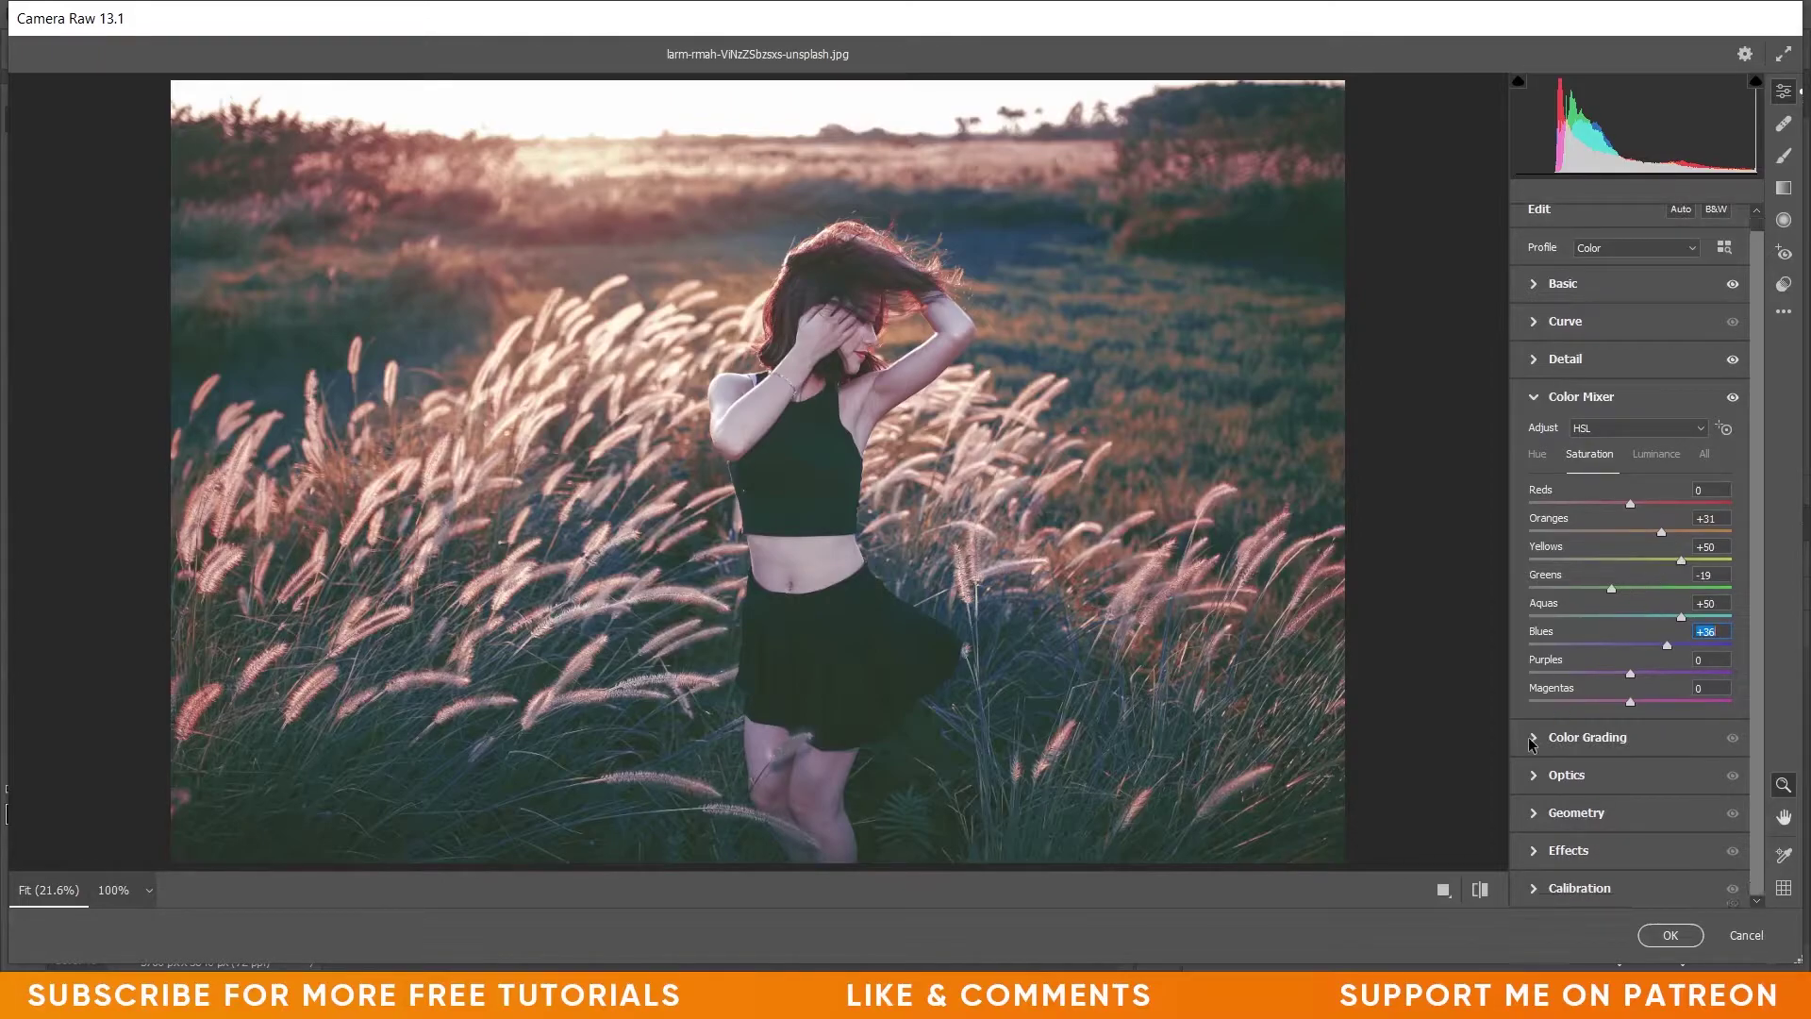
# - In Color Grading, tint the Shadows wheel toward orange at hue 32
pyautogui.click(1534, 738)
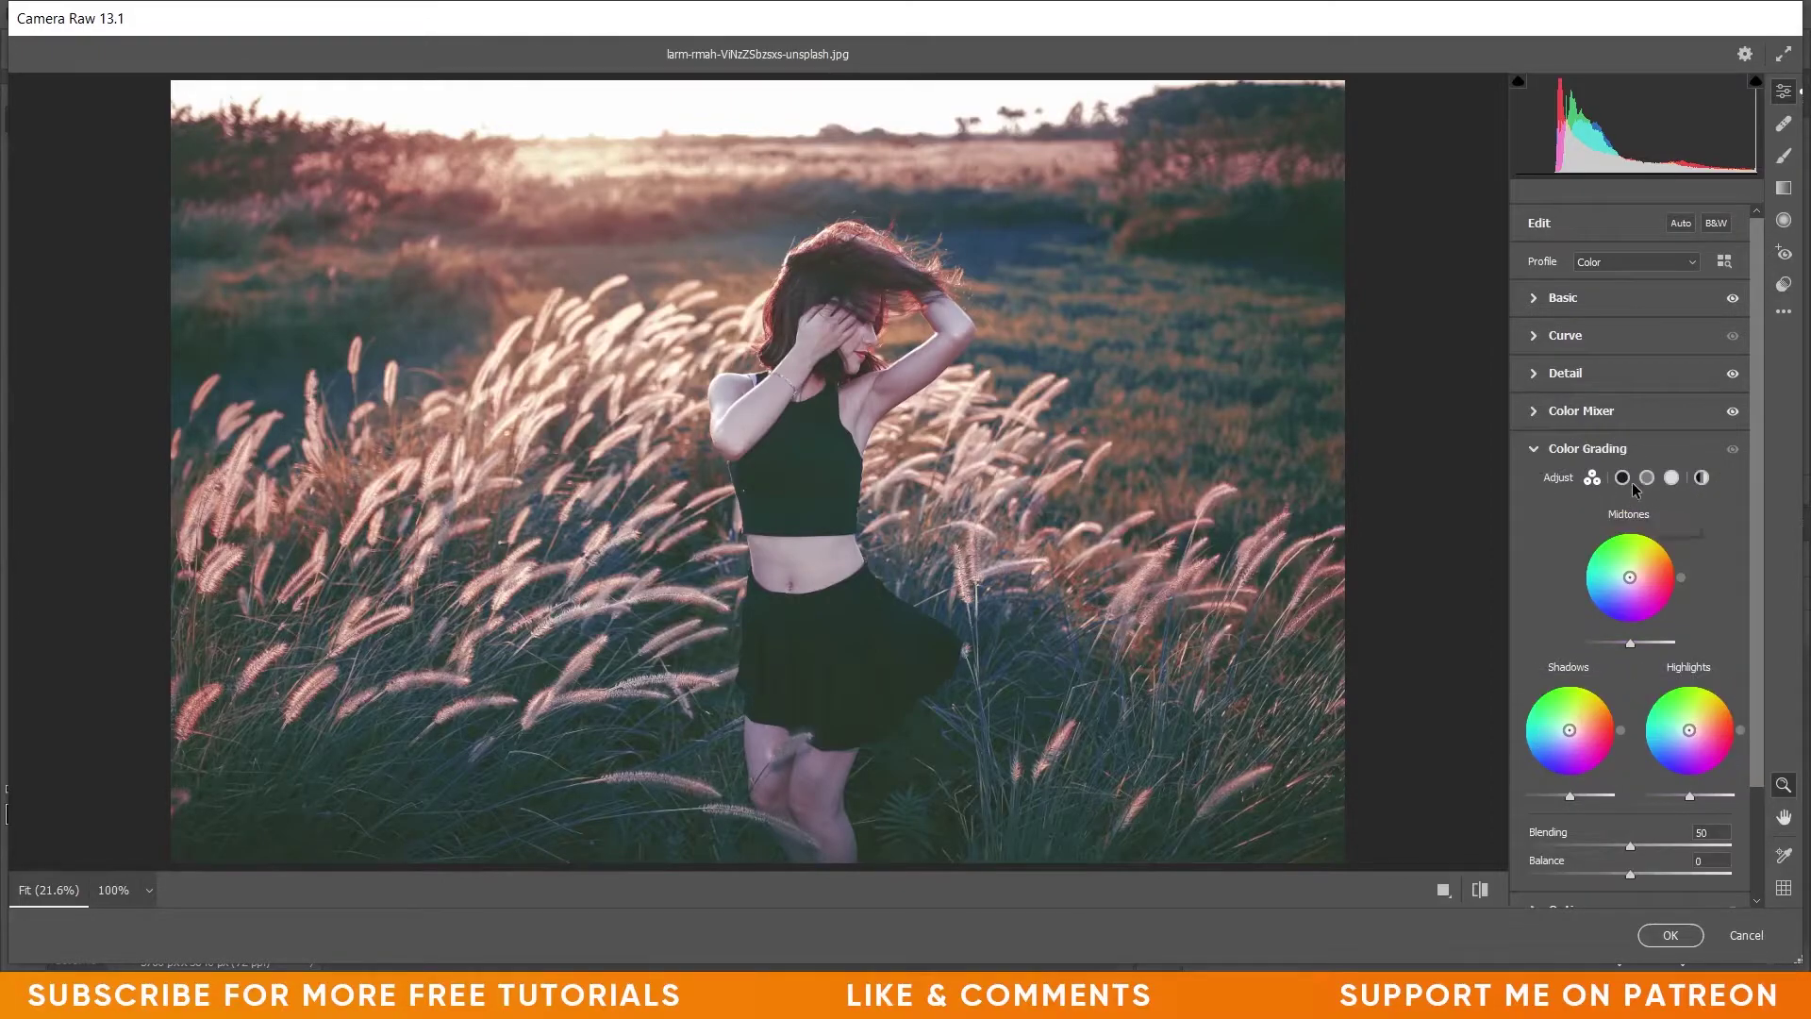
pyautogui.click(1622, 477)
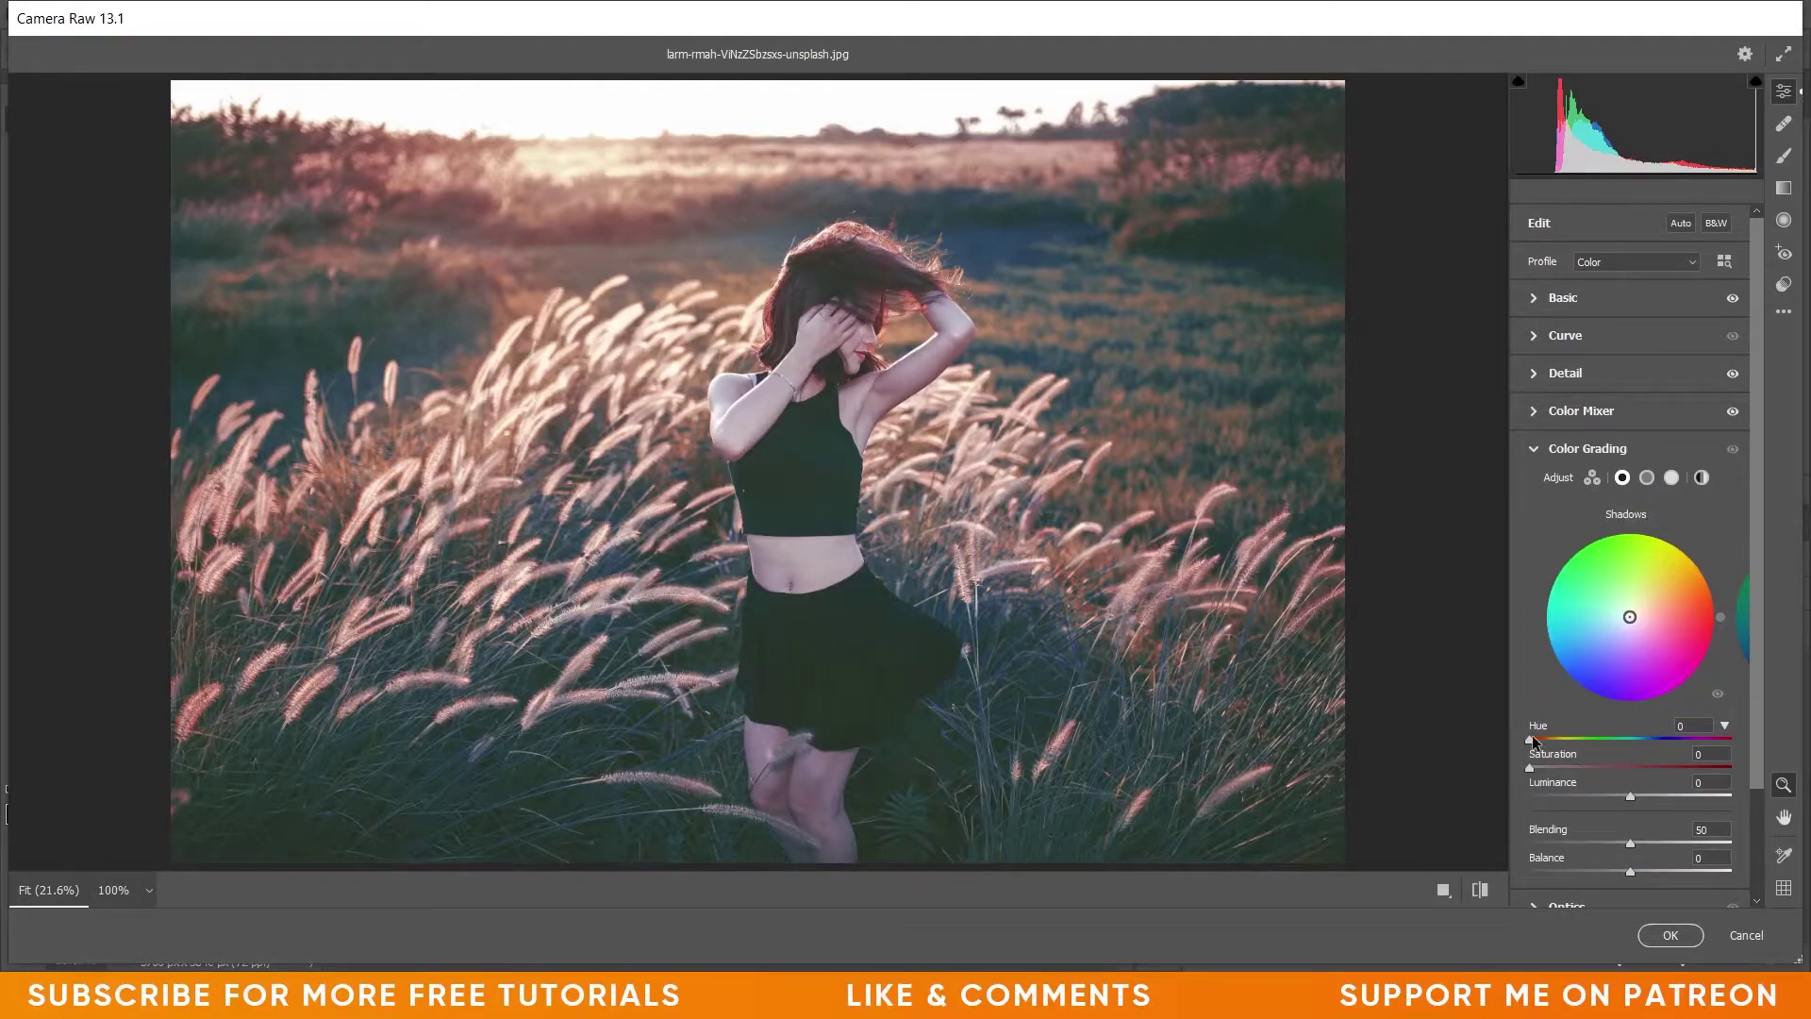
pyautogui.scroll(-3, 1532, 733)
pyautogui.moveTo(1630, 485); pyautogui.dragTo(1665, 472)
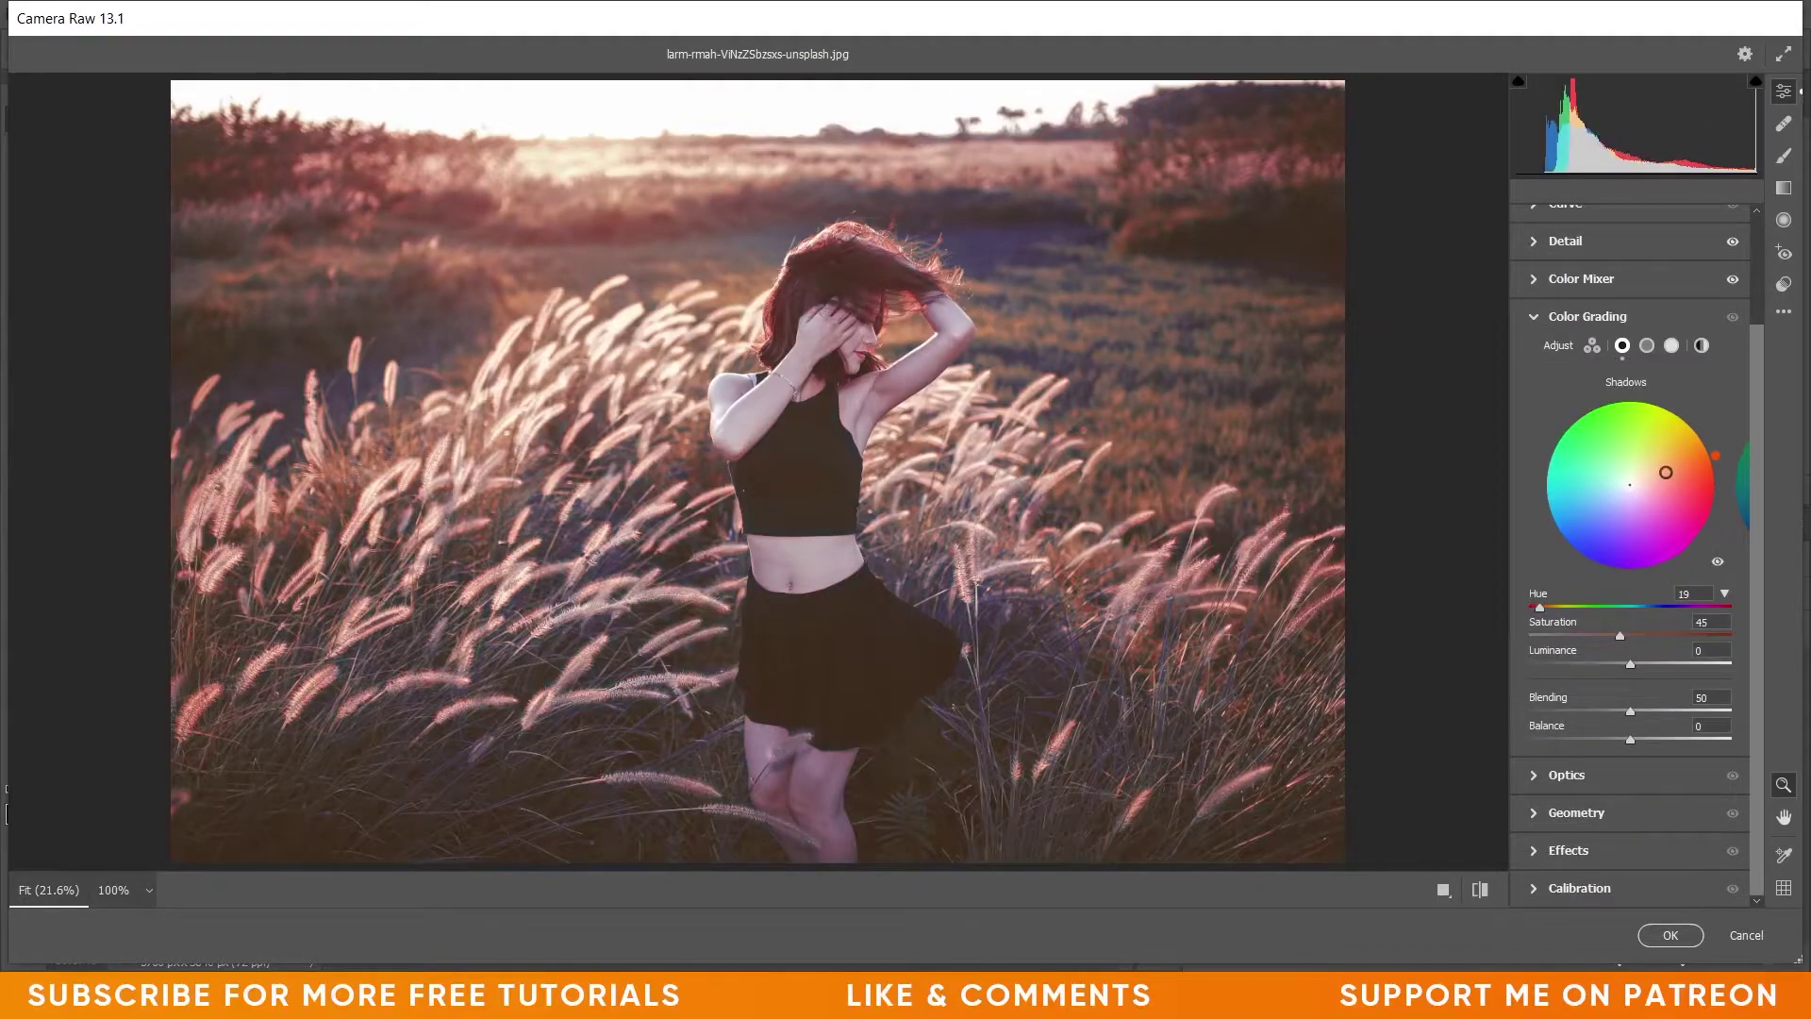
pyautogui.click(1550, 606)
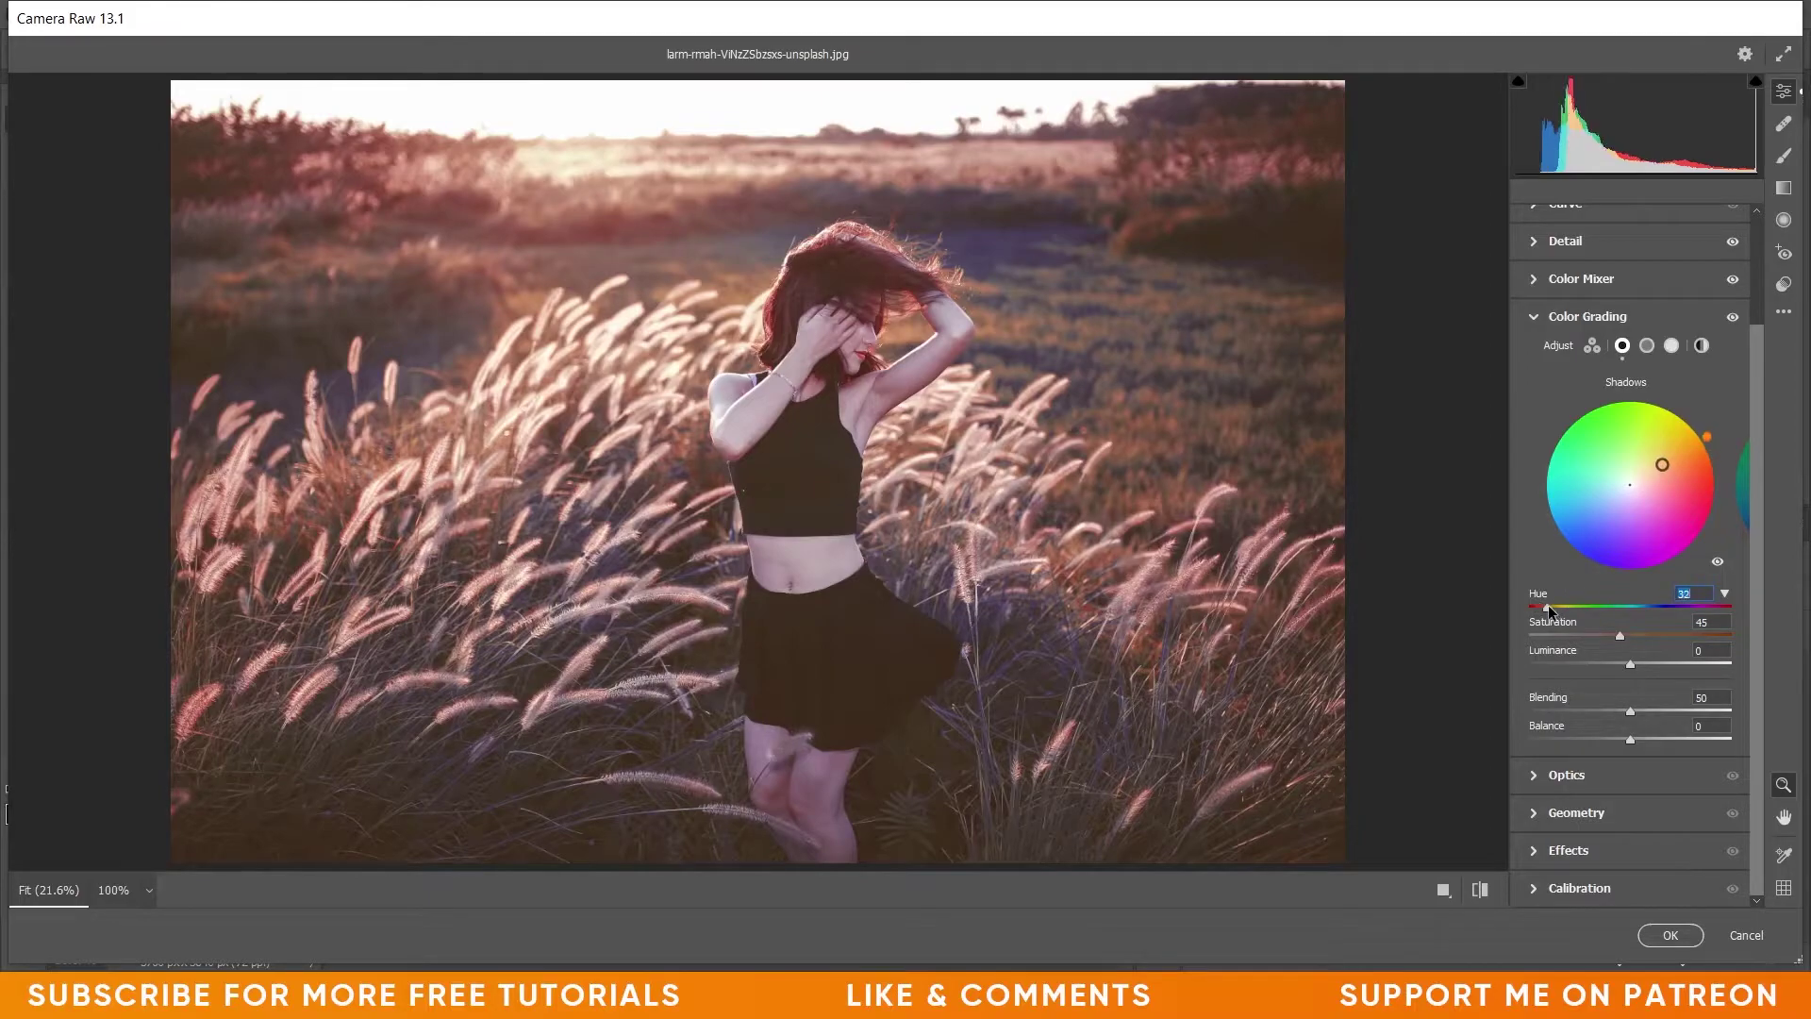
pyautogui.moveTo(1549, 604); pyautogui.dragTo(1547, 604)
pyautogui.press('Down')
# - Set shadow saturation 23, Blending 100 and Balance -36
pyautogui.moveTo(1614, 636); pyautogui.dragTo(1570, 633)
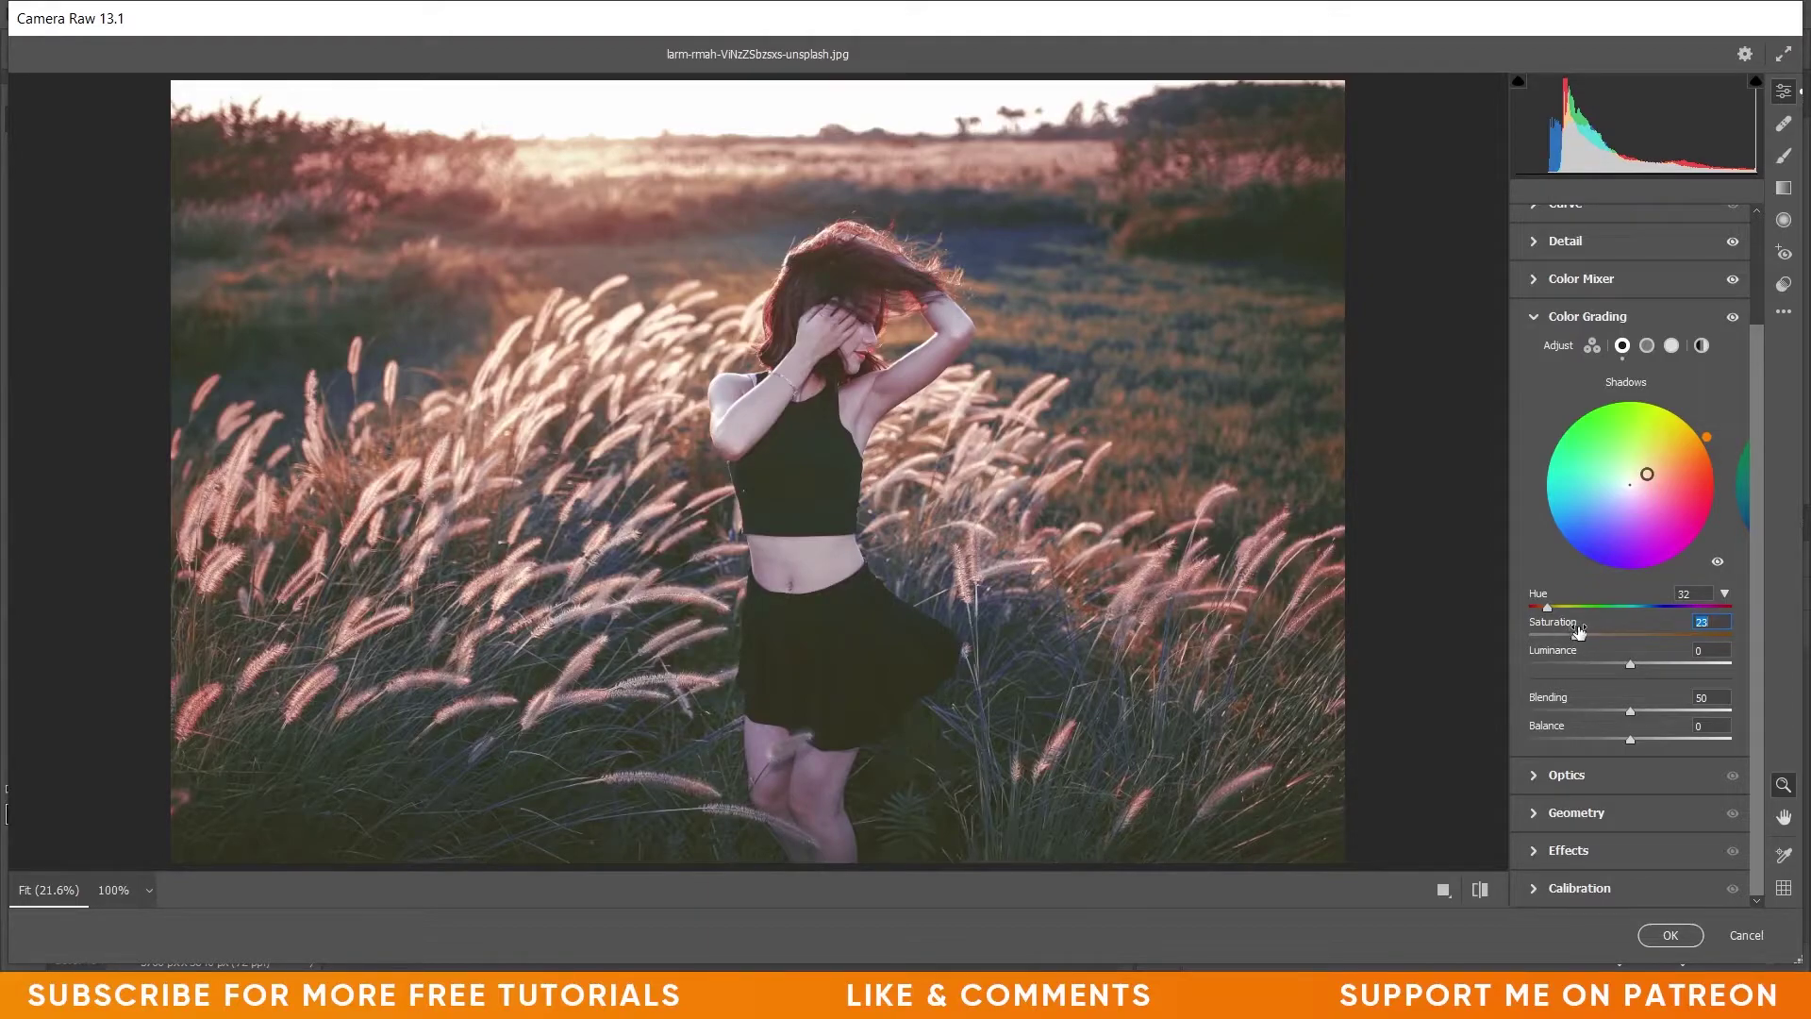
pyautogui.moveTo(1635, 709); pyautogui.dragTo(1755, 715)
pyautogui.moveTo(1638, 738); pyautogui.dragTo(1592, 739)
# - Switch Color Grading to Highlights and set hue 63 with saturation 45
pyautogui.click(1671, 346)
pyautogui.moveTo(1555, 608)
pyautogui.mouseDown()
pyautogui.moveTo(1592, 609)
pyautogui.moveTo(1567, 608)
pyautogui.mouseUp()
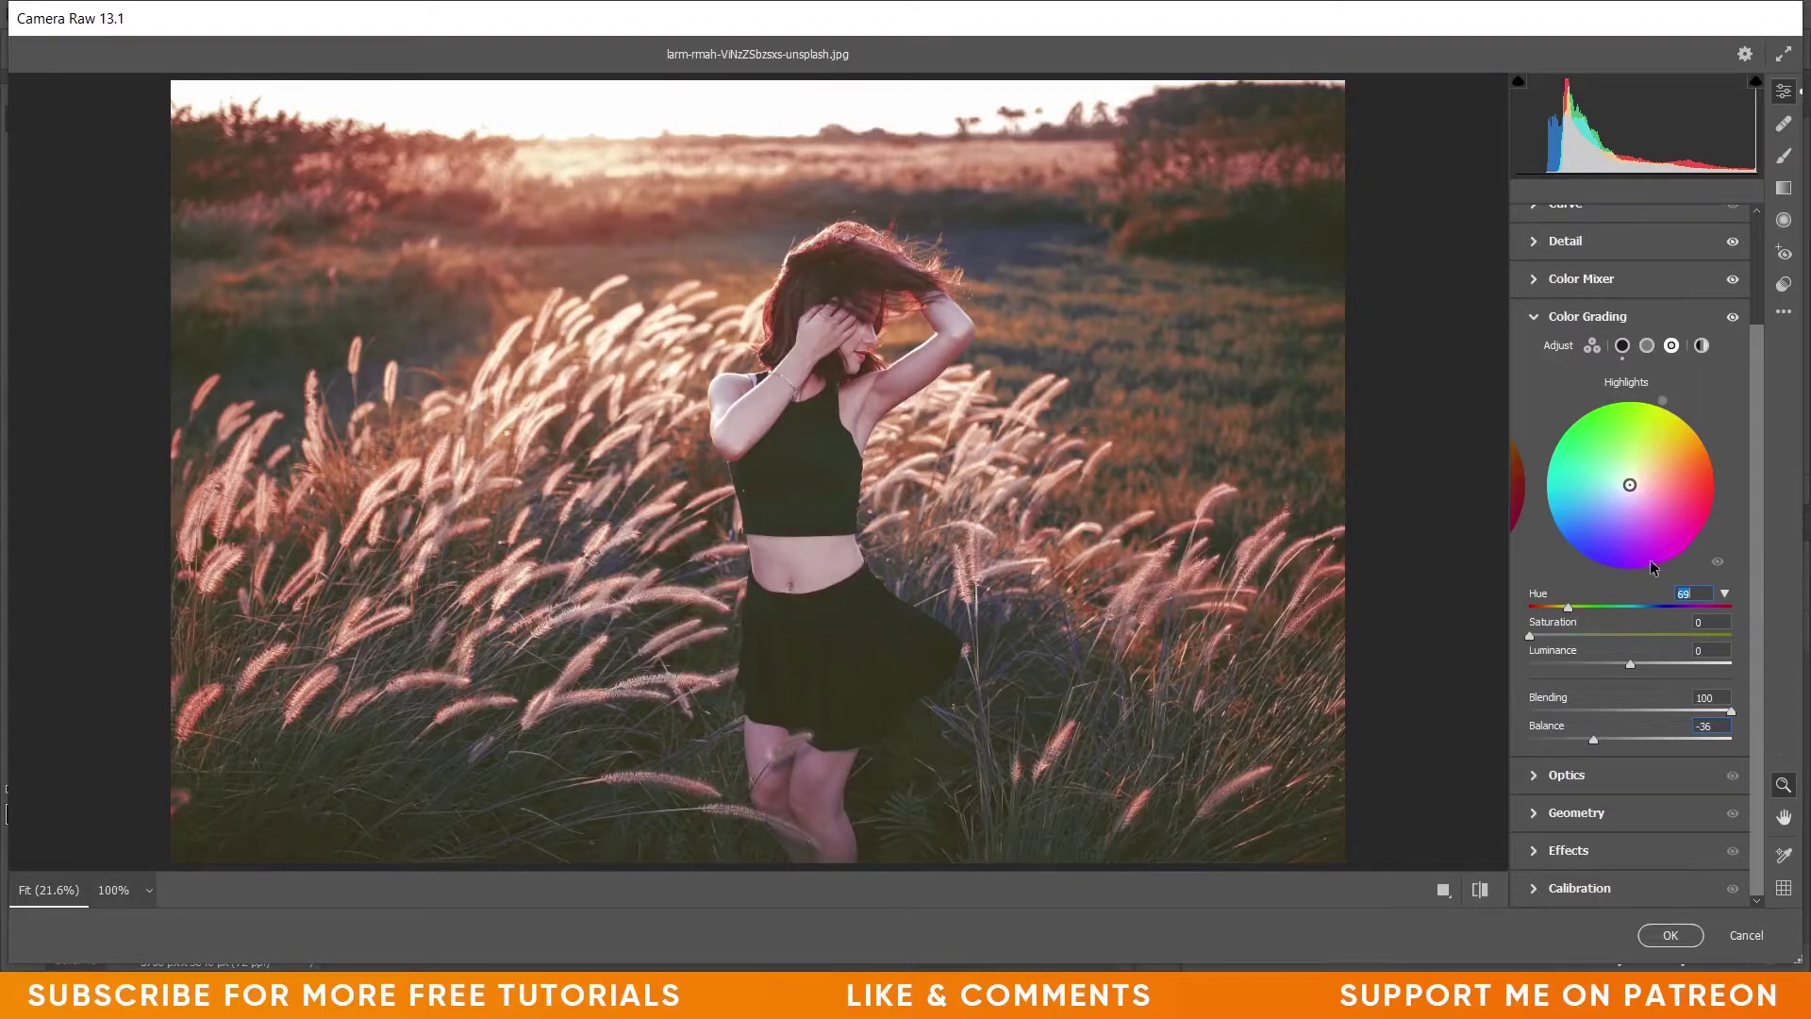
pyautogui.press('Down')
pyautogui.press('Down')
pyautogui.press('Down')
pyautogui.press('Down')
pyautogui.press('Down')
pyautogui.press('Down')
pyautogui.moveTo(1558, 636)
pyautogui.mouseDown()
pyautogui.moveTo(1732, 637)
pyautogui.moveTo(1520, 638)
pyautogui.mouseUp()
pyautogui.moveTo(1542, 634); pyautogui.dragTo(1620, 632)
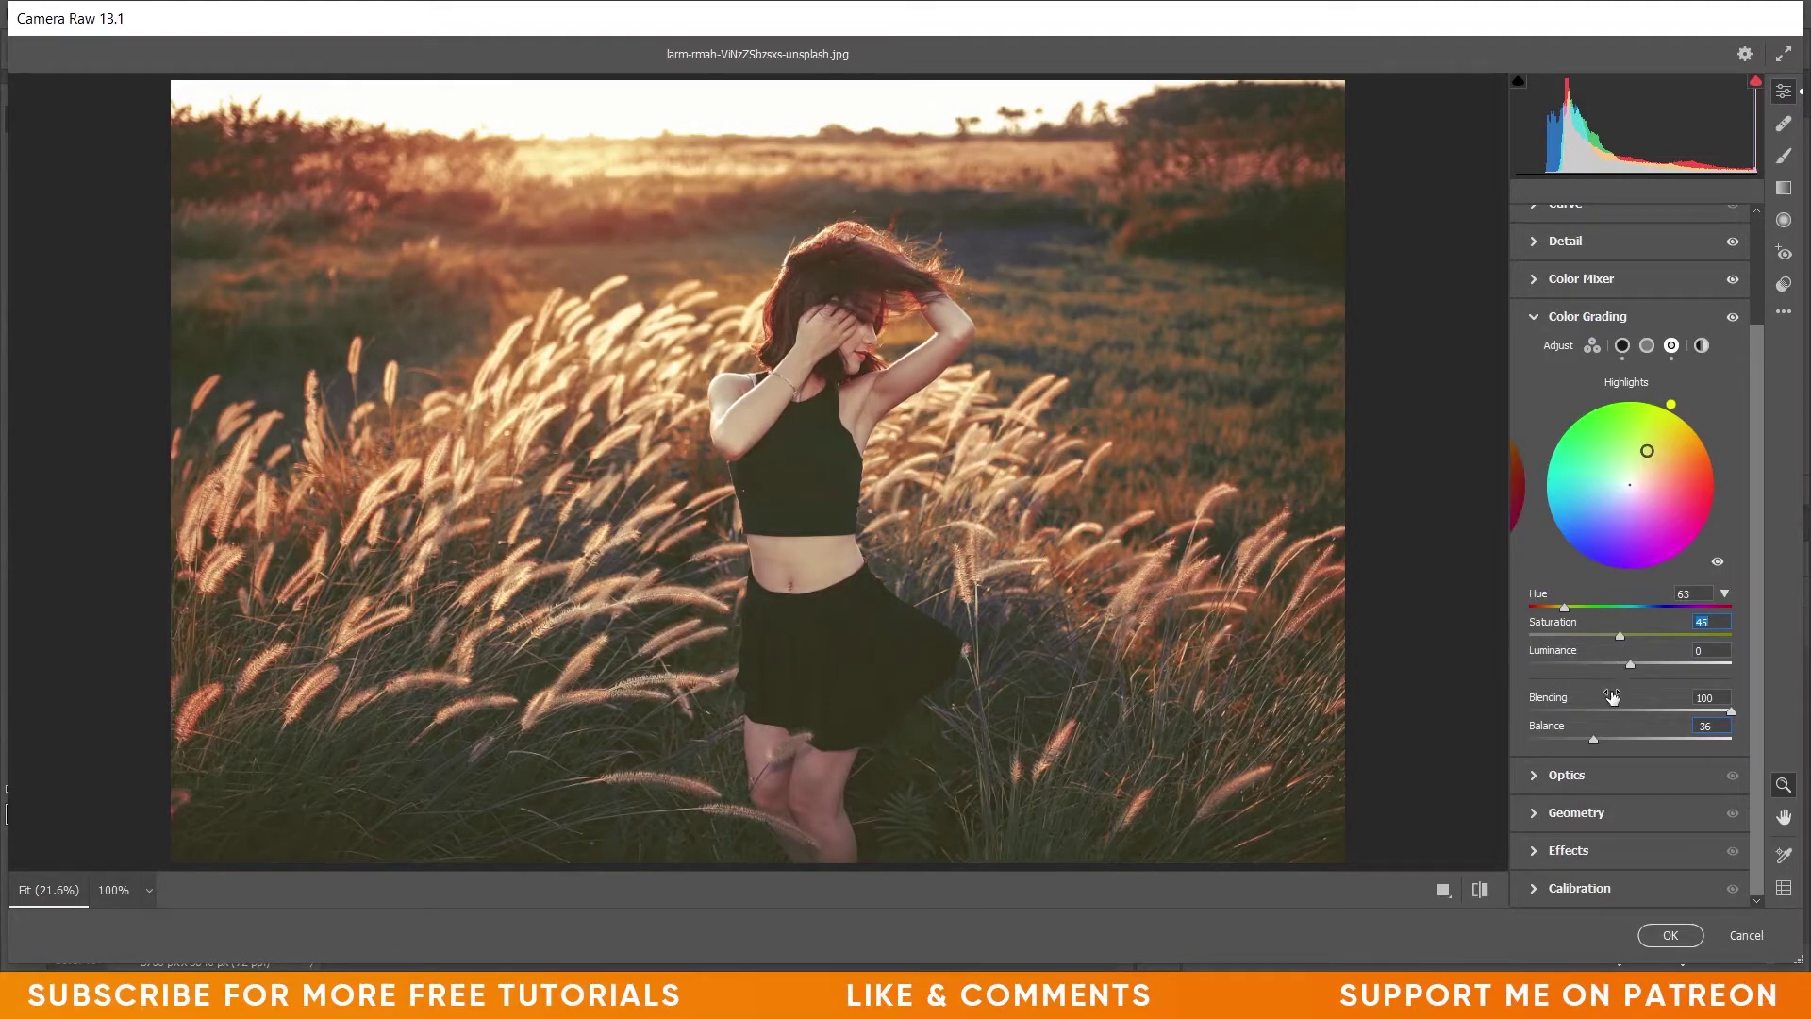
# - Add a Vignetting of -14 with Midpoint 33, Feather 66 and Highlights 50
pyautogui.click(1535, 849)
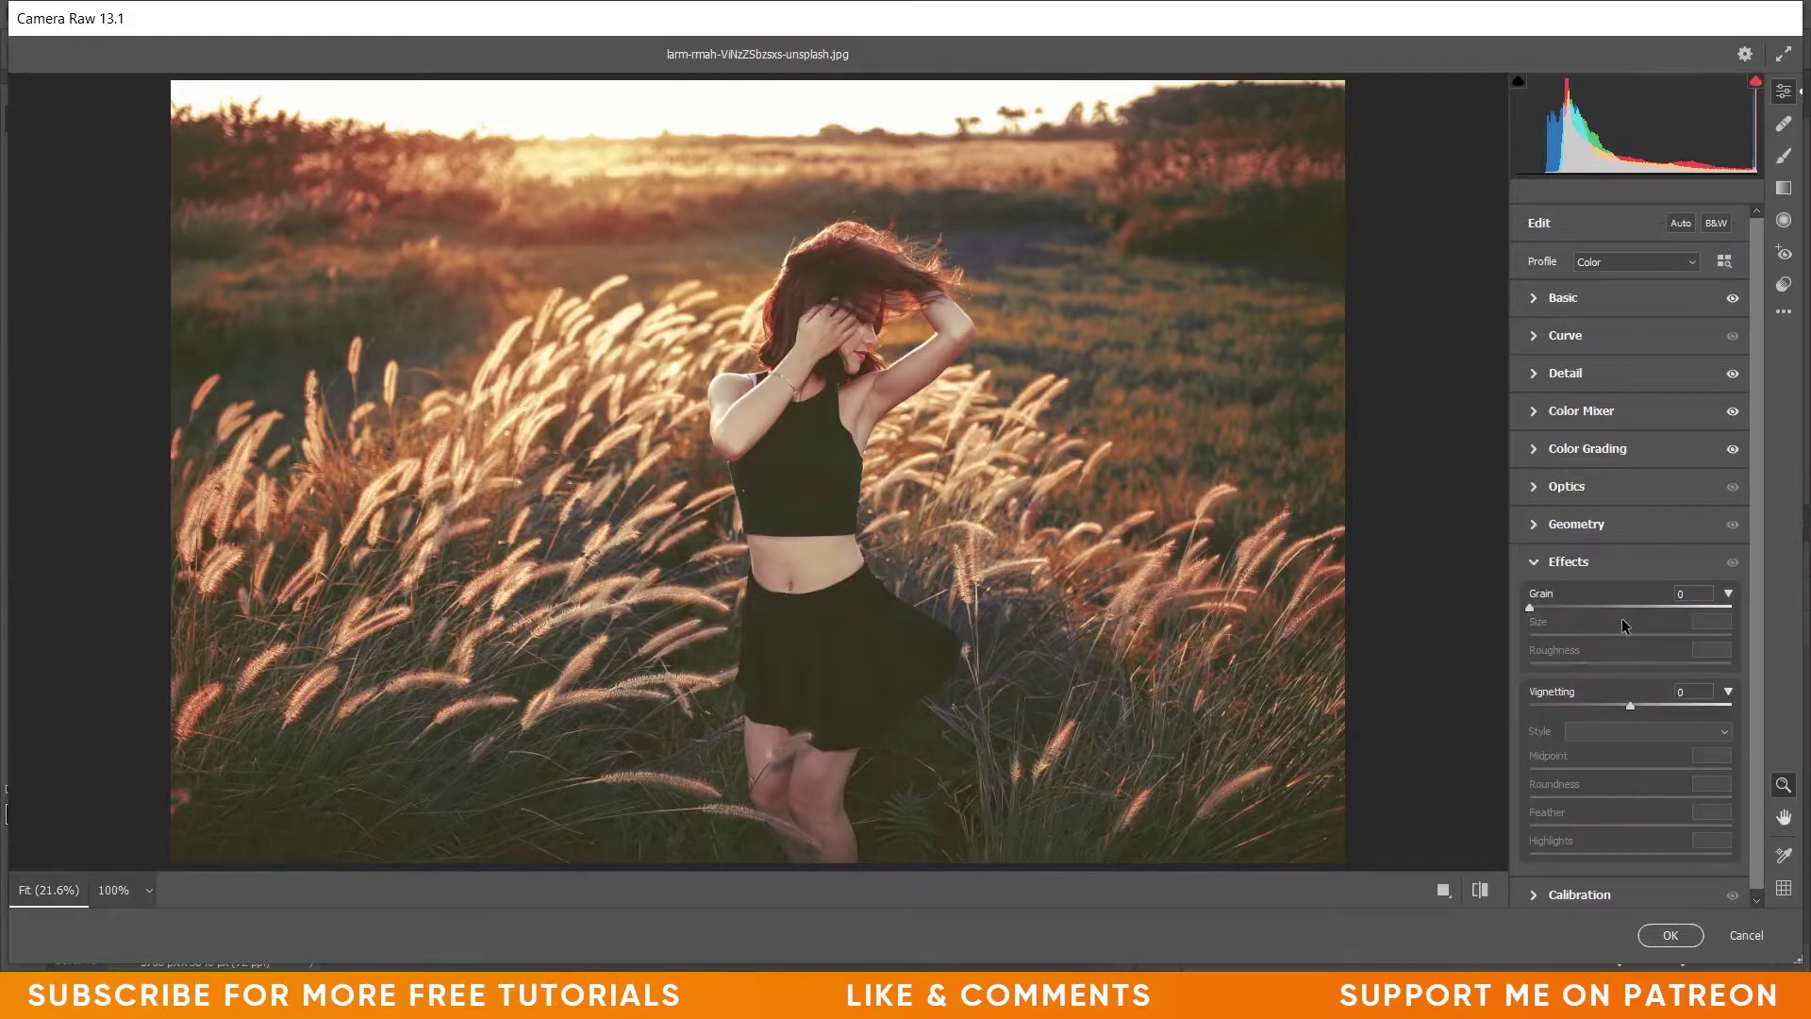
pyautogui.moveTo(1623, 703); pyautogui.dragTo(1617, 704)
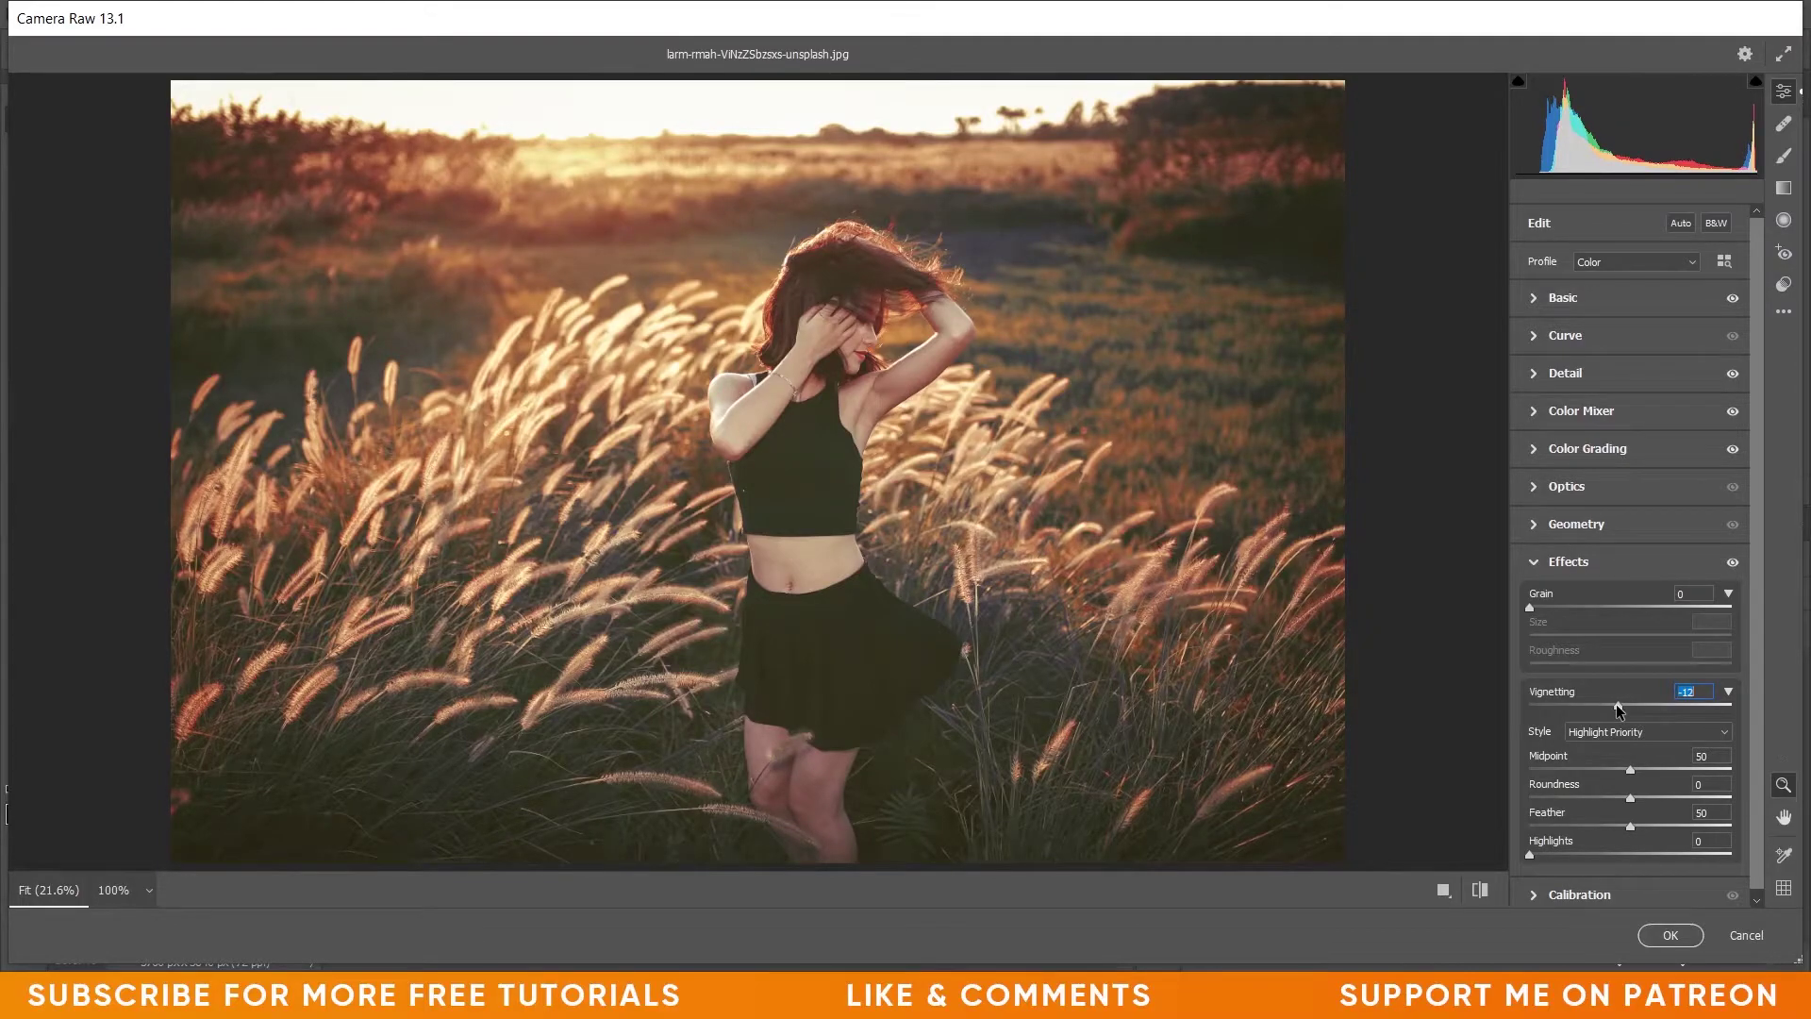
pyautogui.moveTo(1619, 707); pyautogui.dragTo(1616, 707)
pyautogui.moveTo(1638, 768); pyautogui.dragTo(1592, 769)
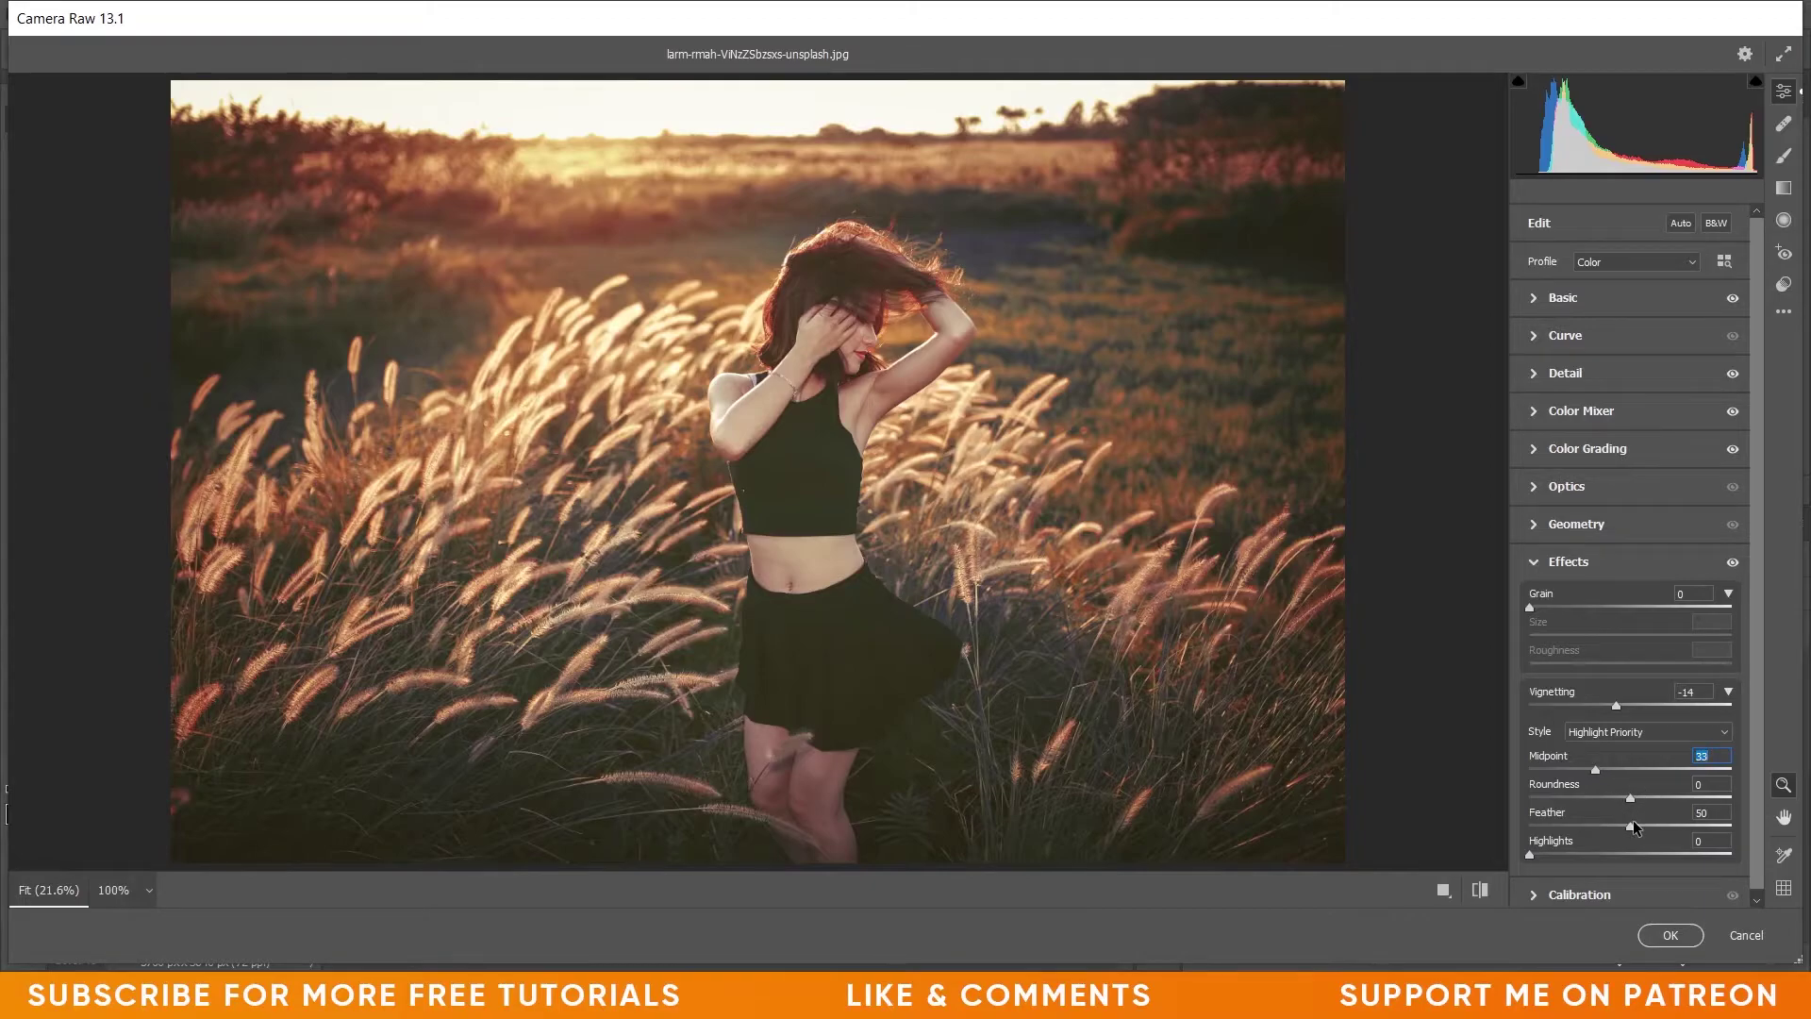
pyautogui.moveTo(1631, 819); pyautogui.dragTo(1666, 830)
pyautogui.moveTo(1567, 857); pyautogui.dragTo(1591, 856)
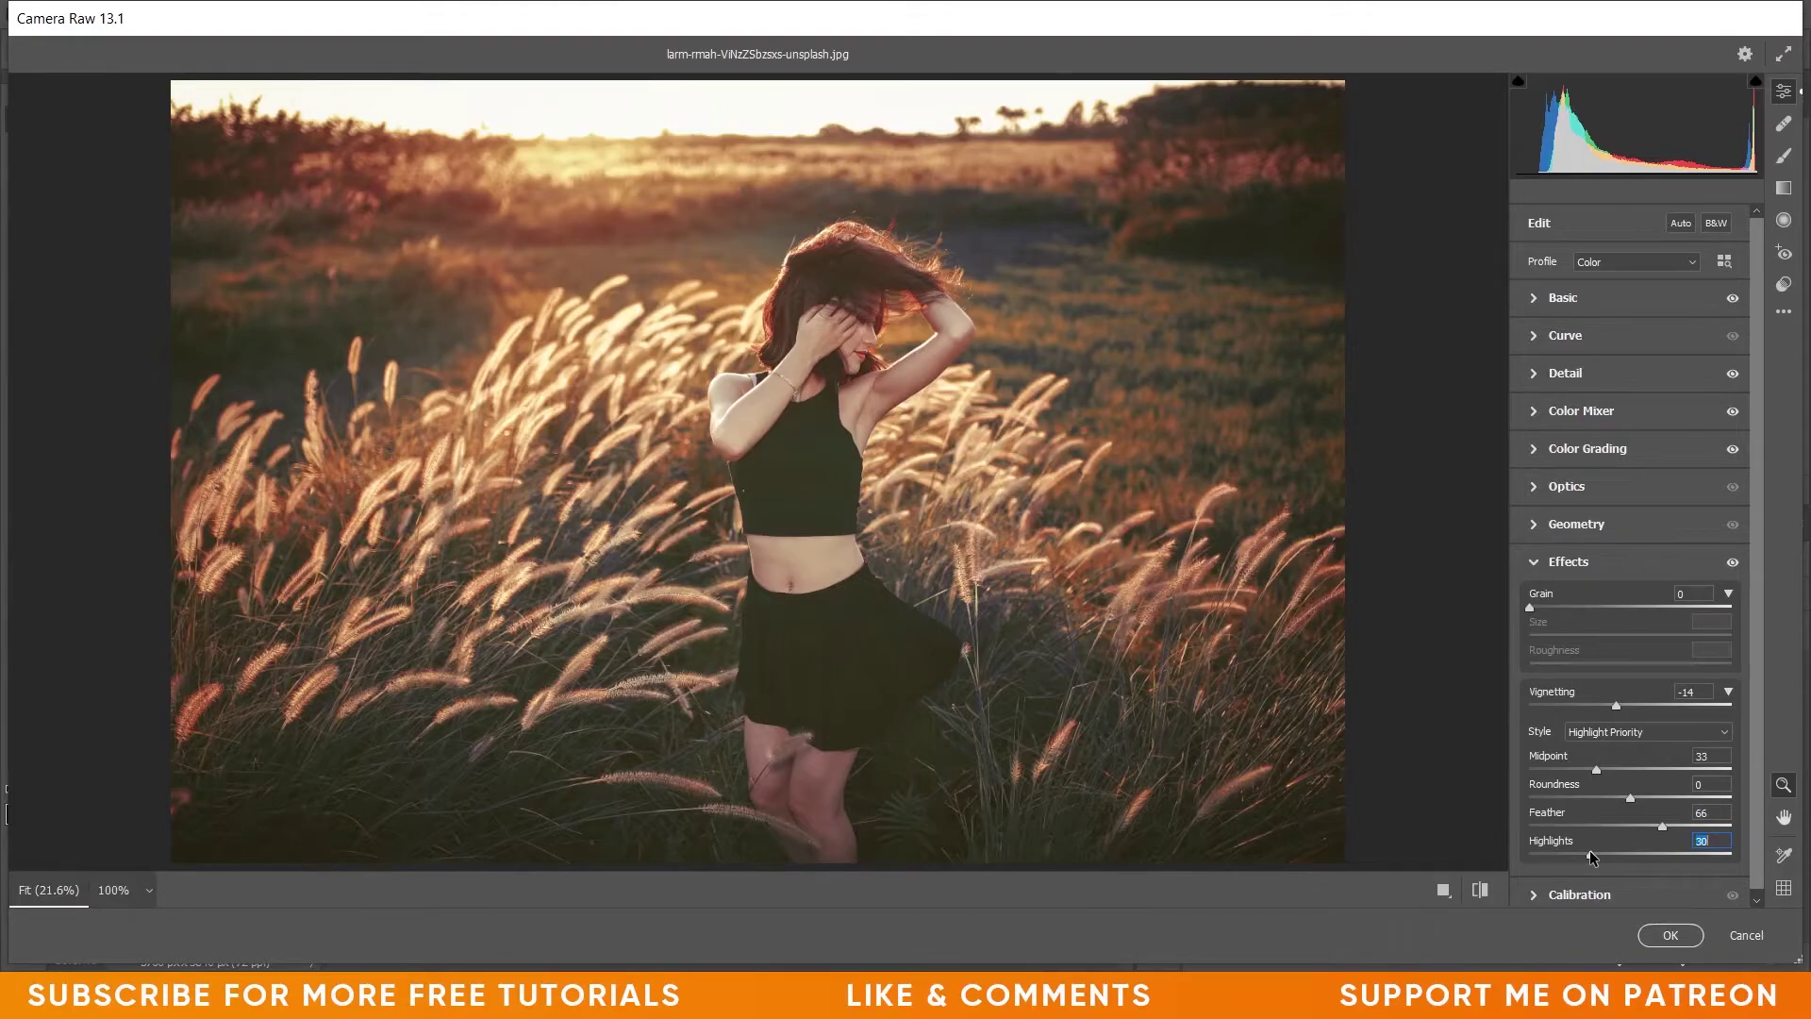
pyautogui.moveTo(1591, 856); pyautogui.dragTo(1632, 855)
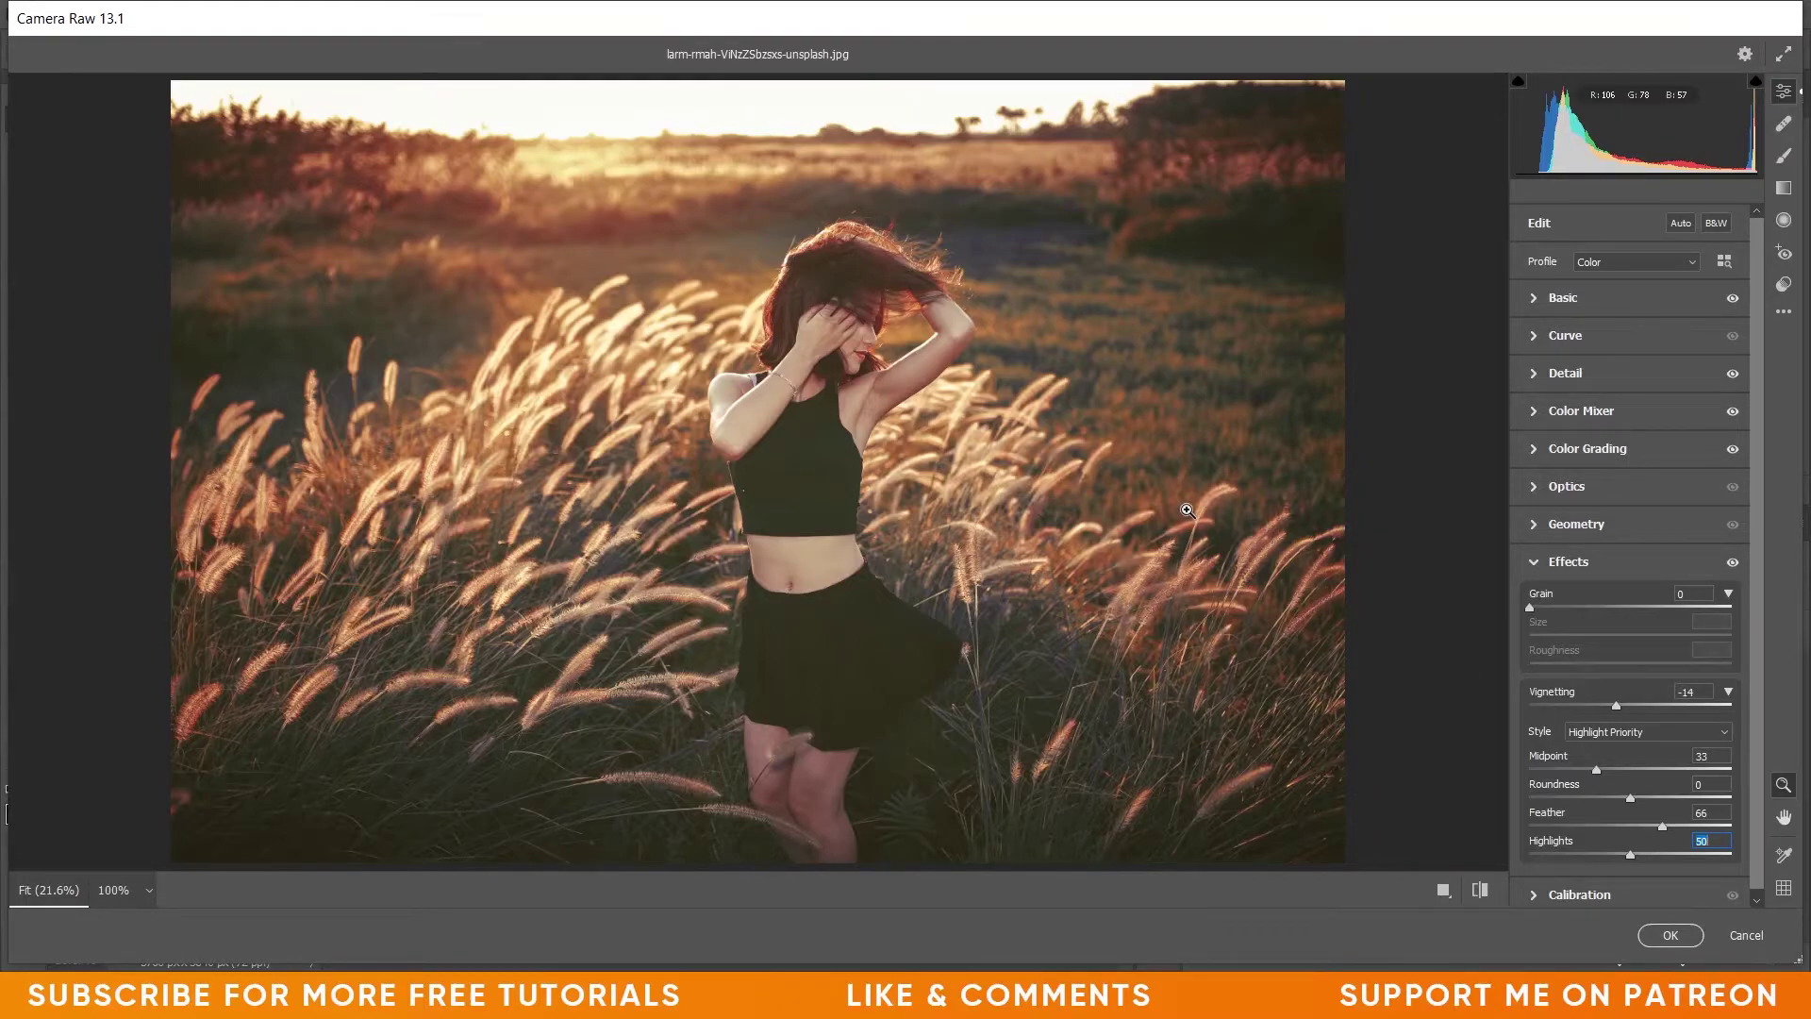
# - Inspect the warm grade in Before/After view around the woman, then apply Camera Raw as Layer 1's smart filter
pyautogui.press('q')
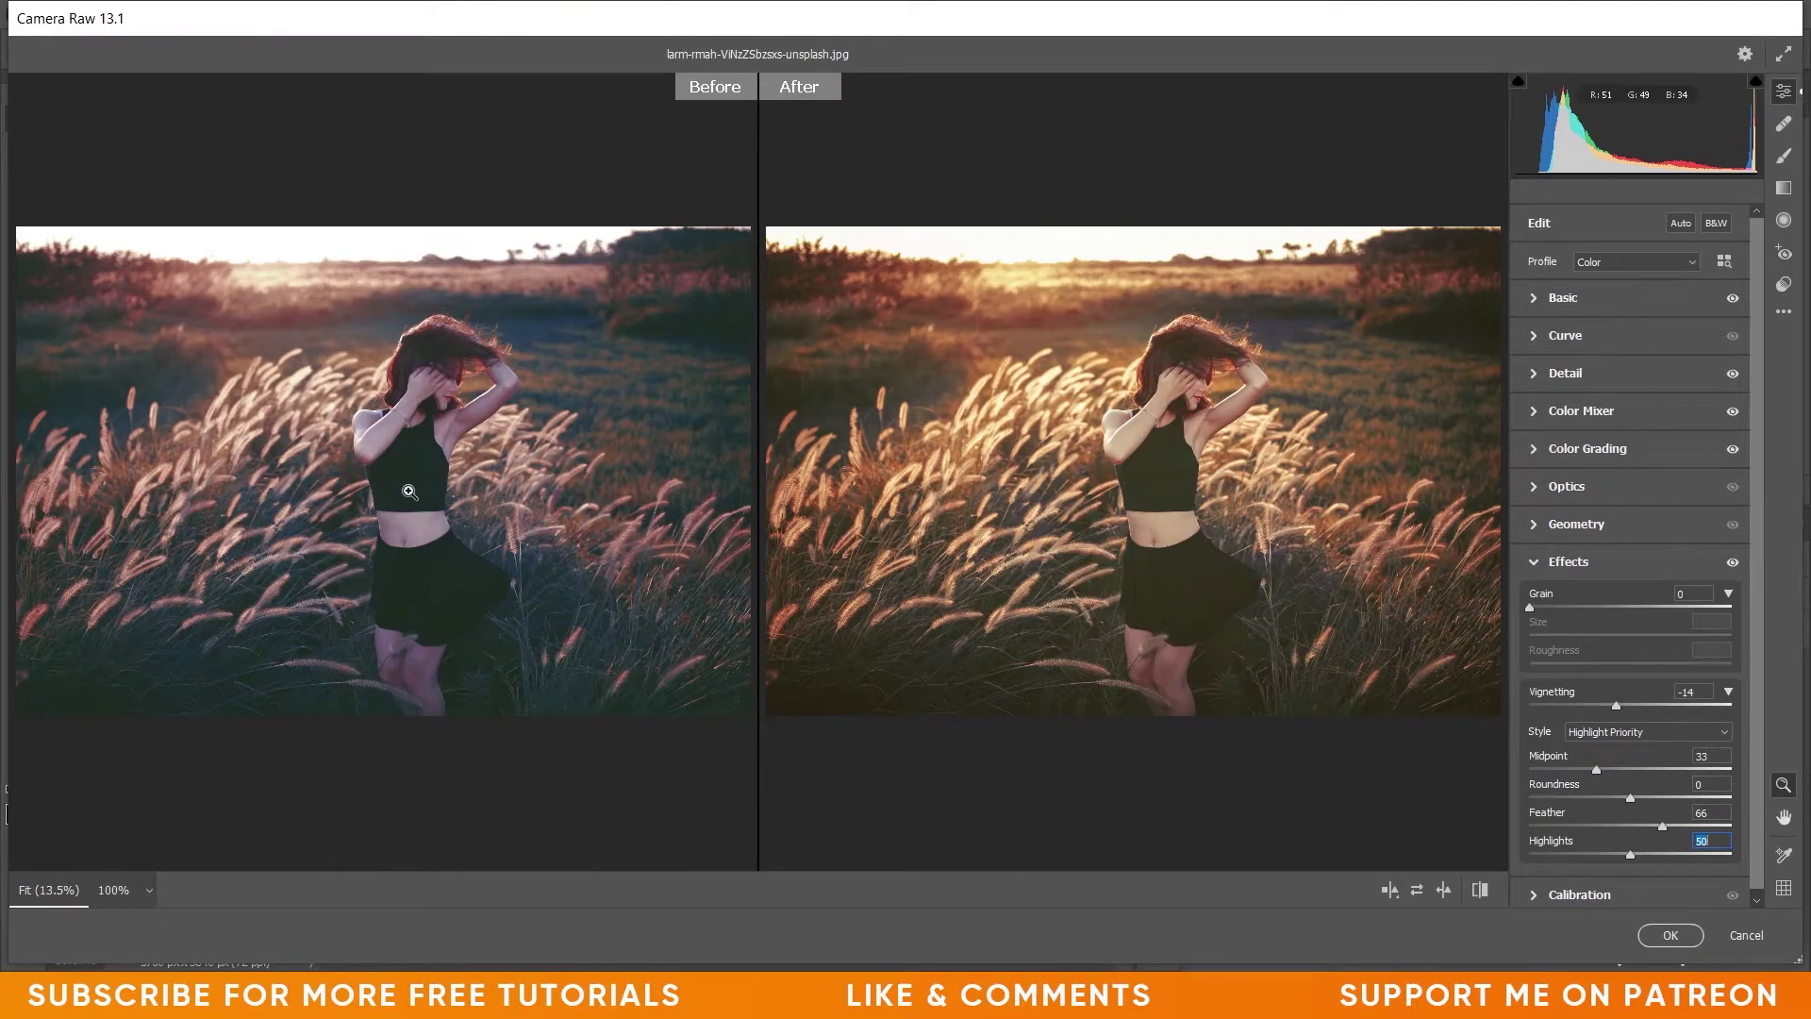
pyautogui.click(1147, 387)
pyautogui.keyDown('alt'); pyautogui.click(1192, 462); pyautogui.keyUp('alt')
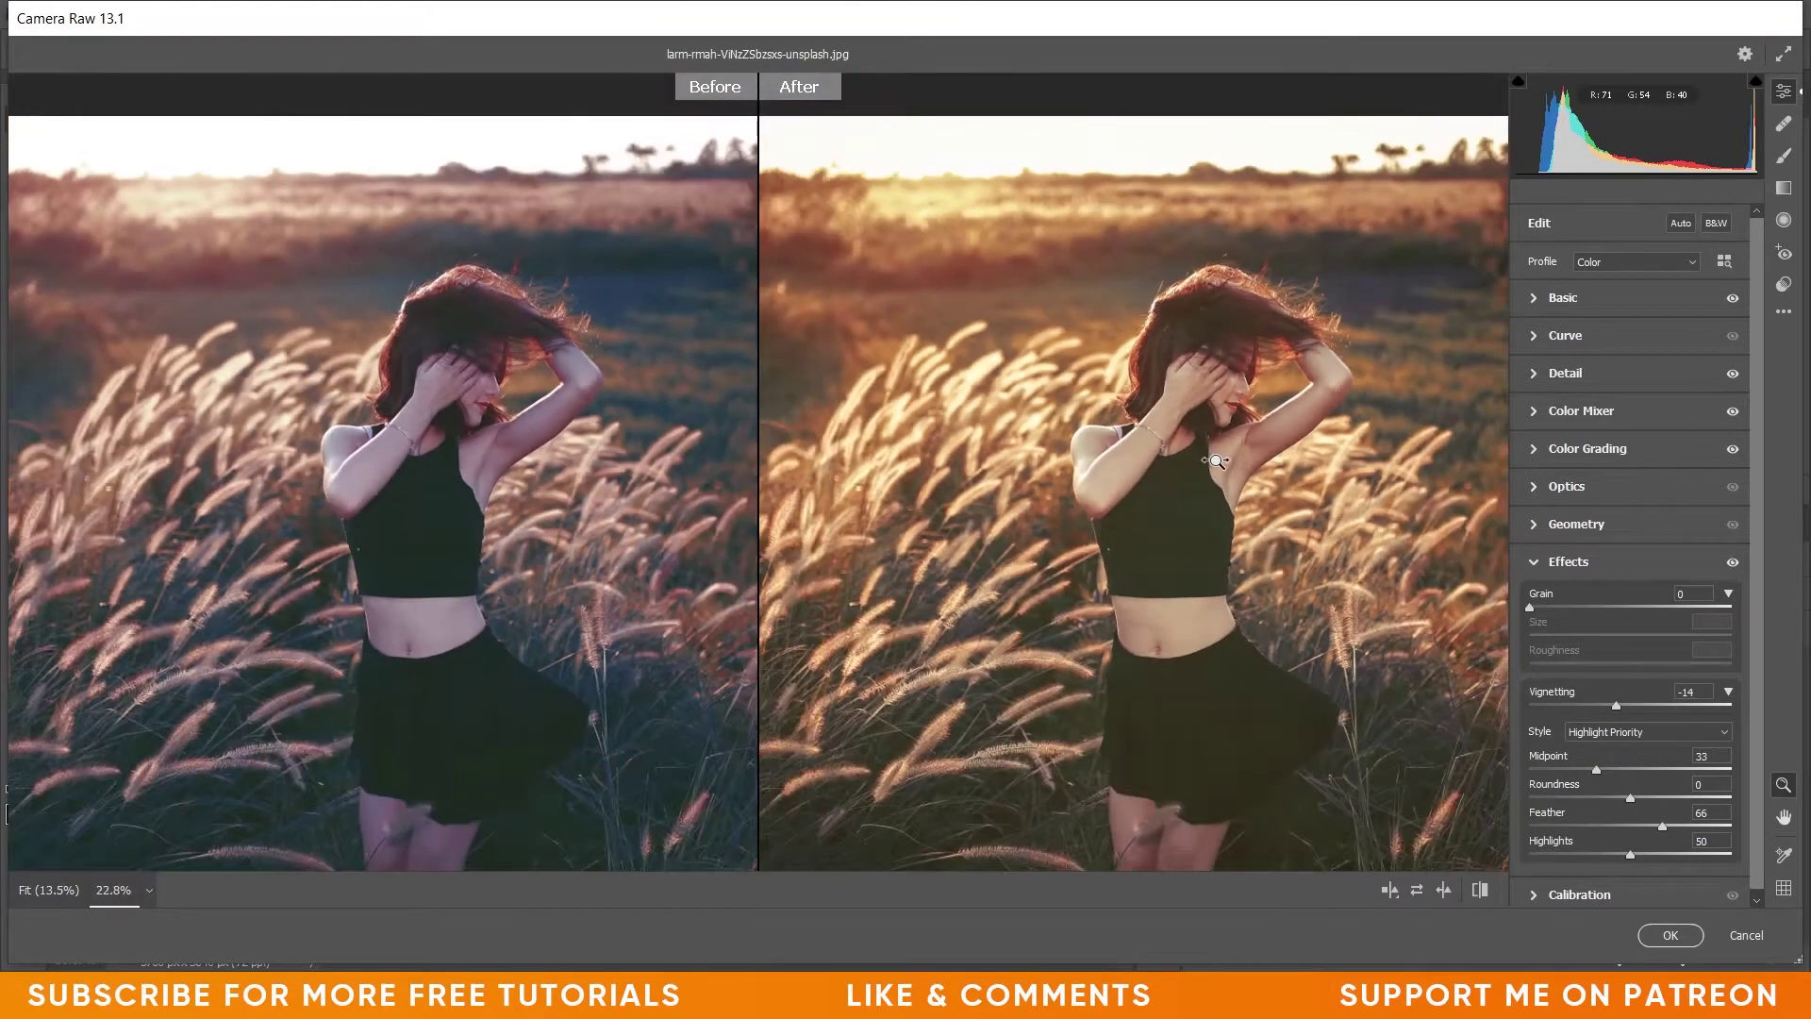
pyautogui.press('space')
pyautogui.press('space')
pyautogui.moveTo(1361, 429); pyautogui.dragTo(1286, 465)
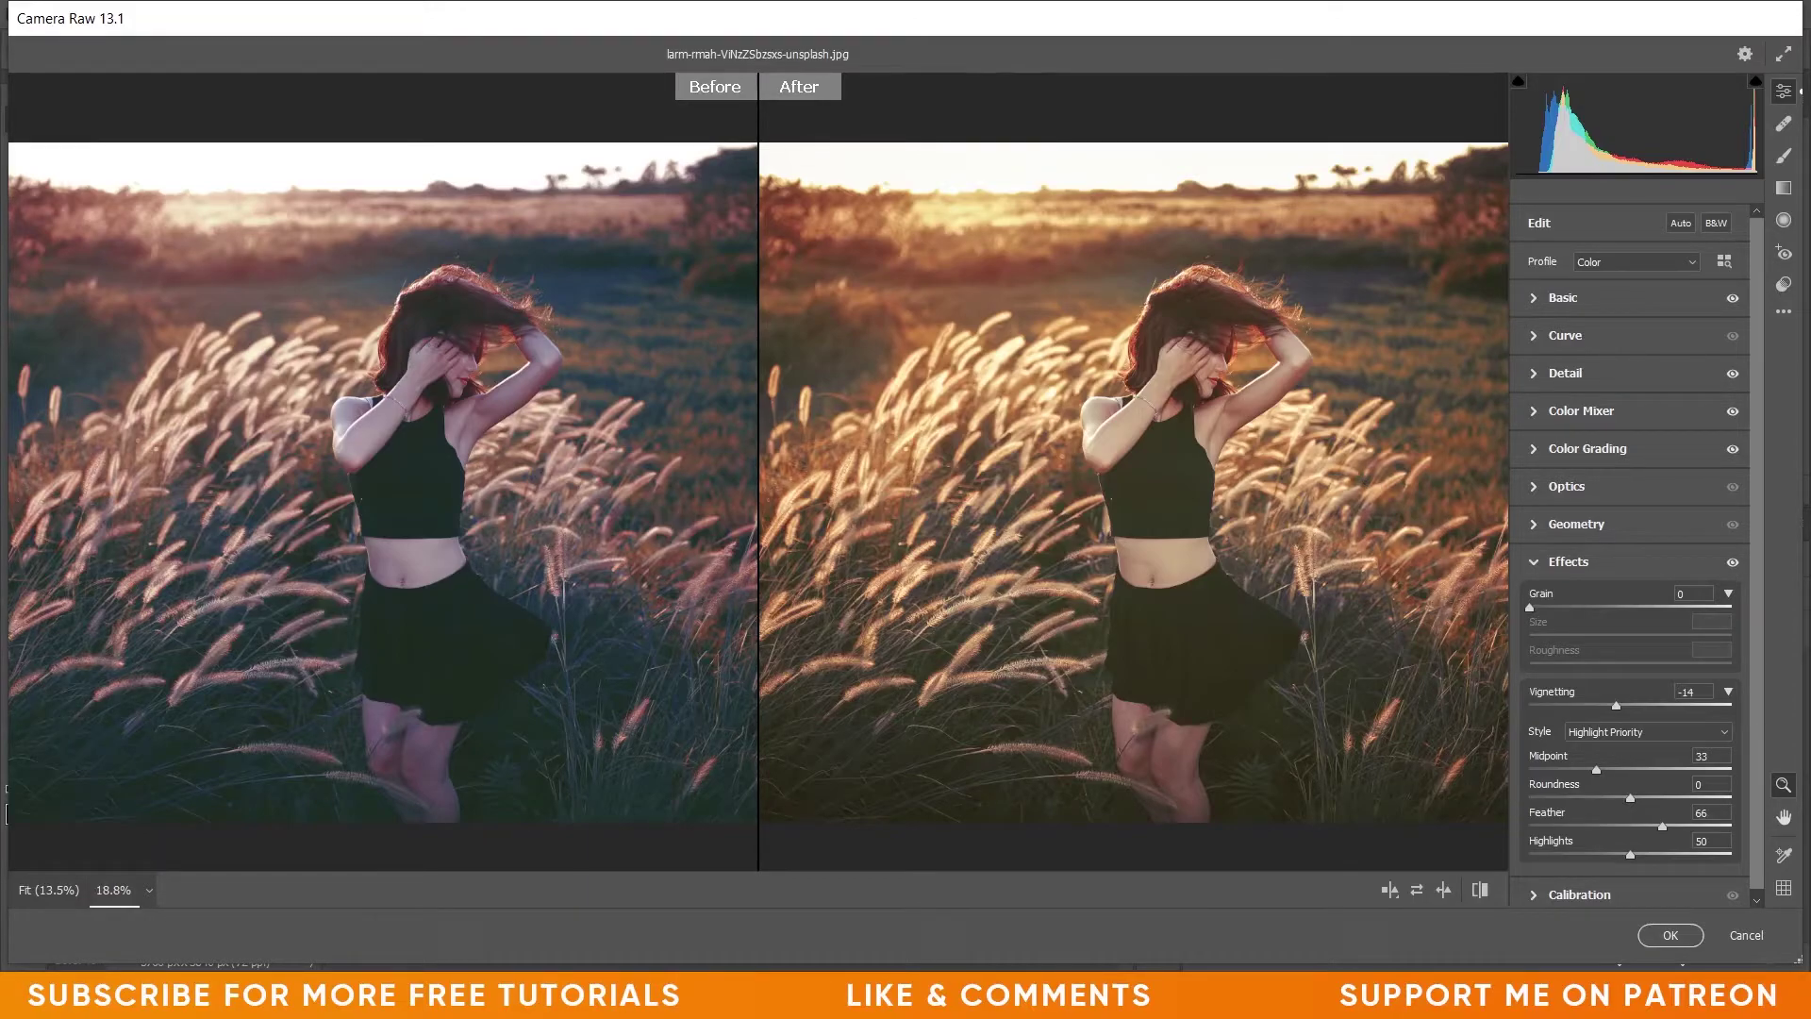
pyautogui.click(1667, 943)
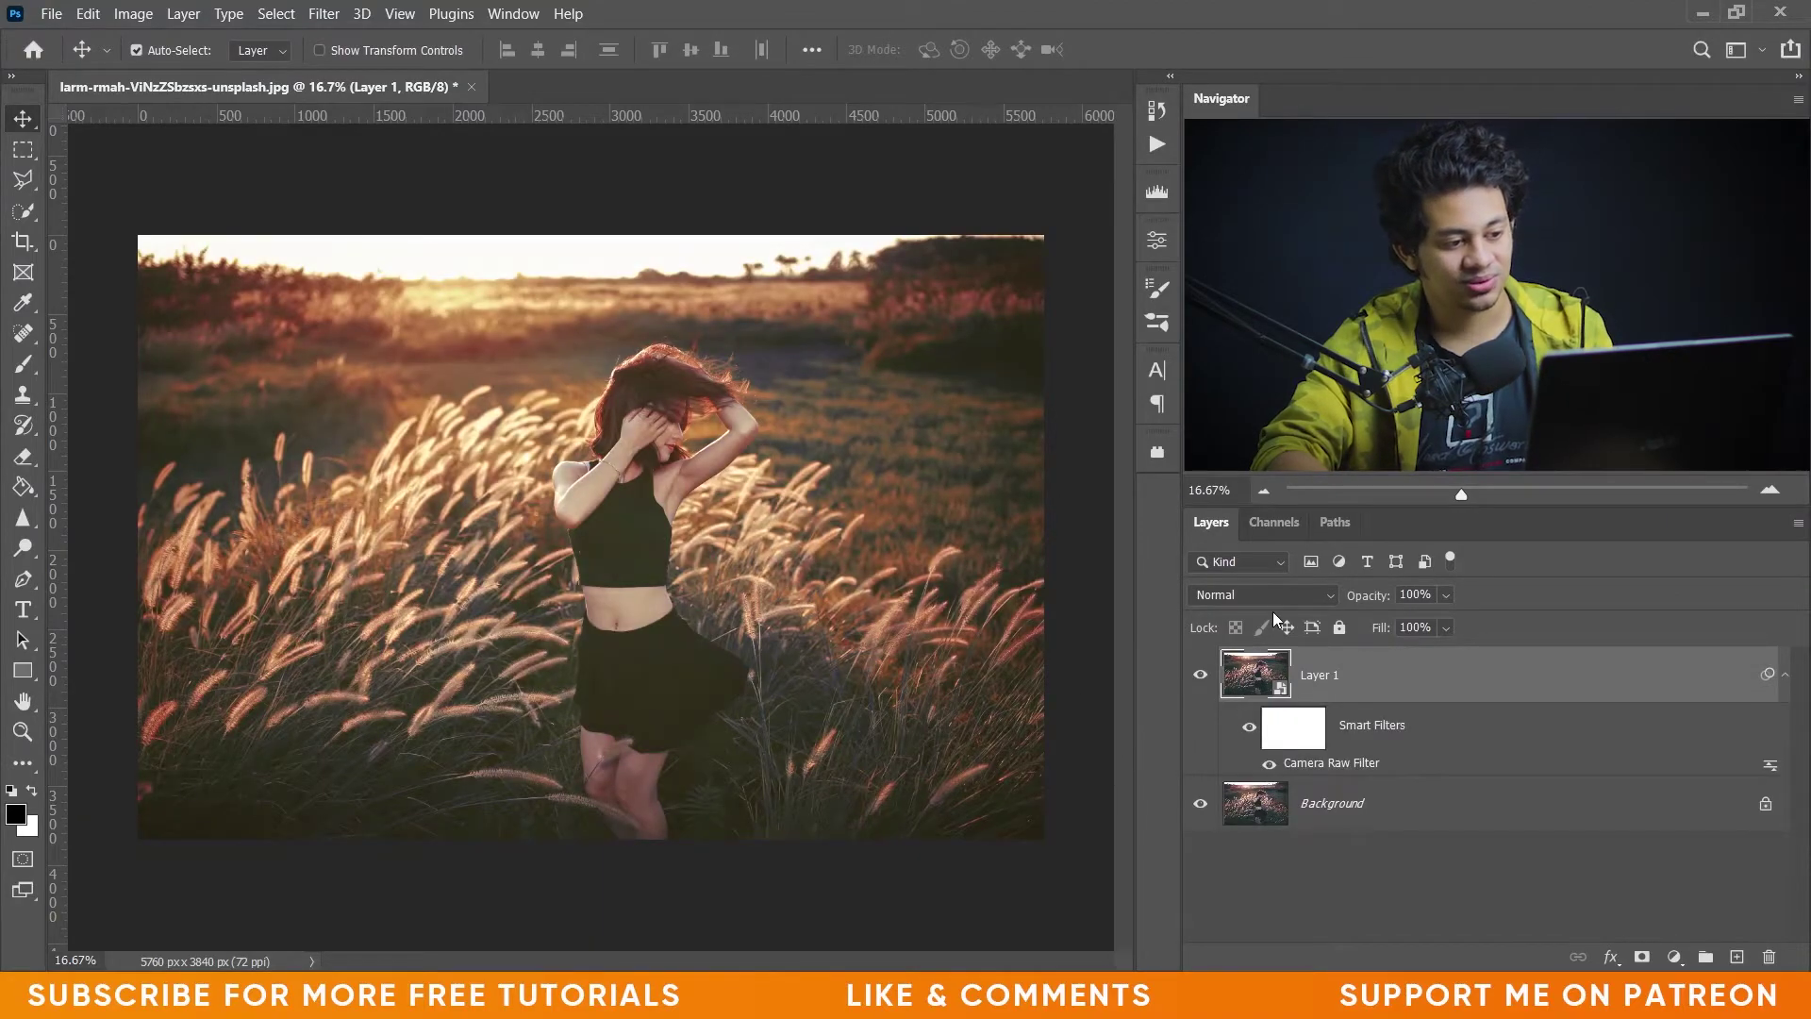
# - Toggle Layer 1 off and on to compare the grade with the original, leave it visible, and bring up the crop frame
pyautogui.click(1202, 674)
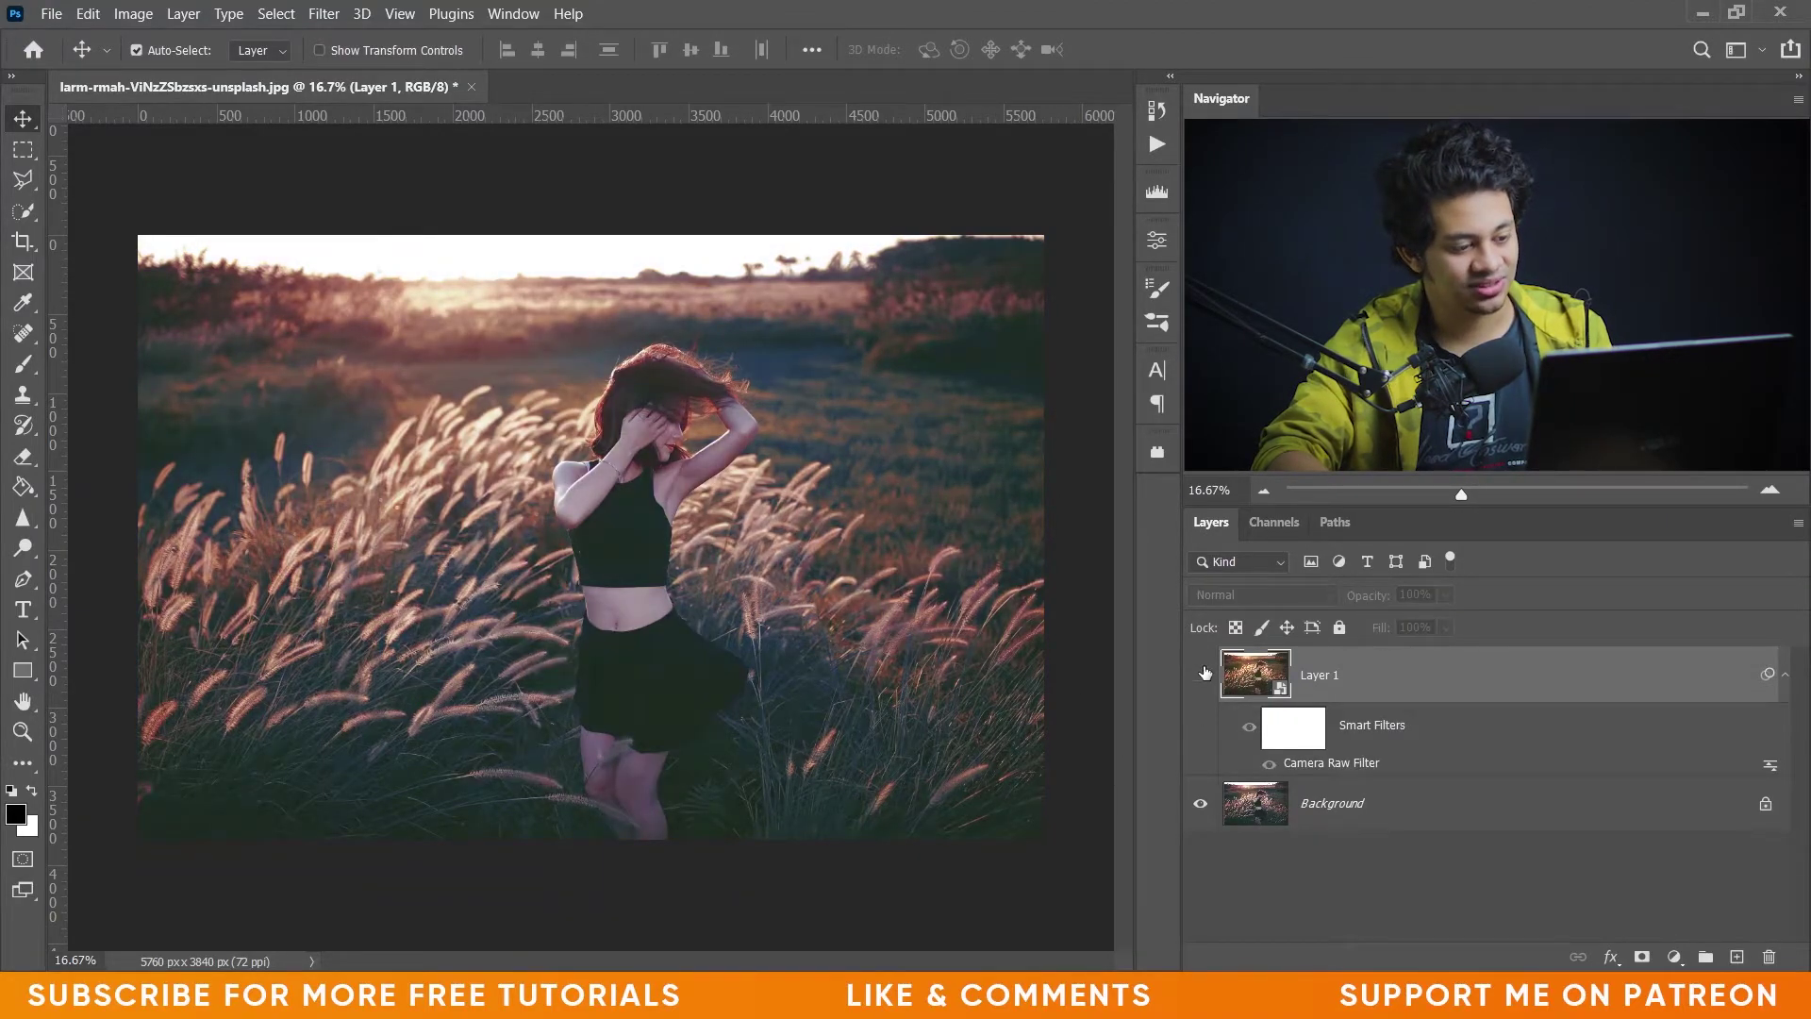
pyautogui.click(1203, 672)
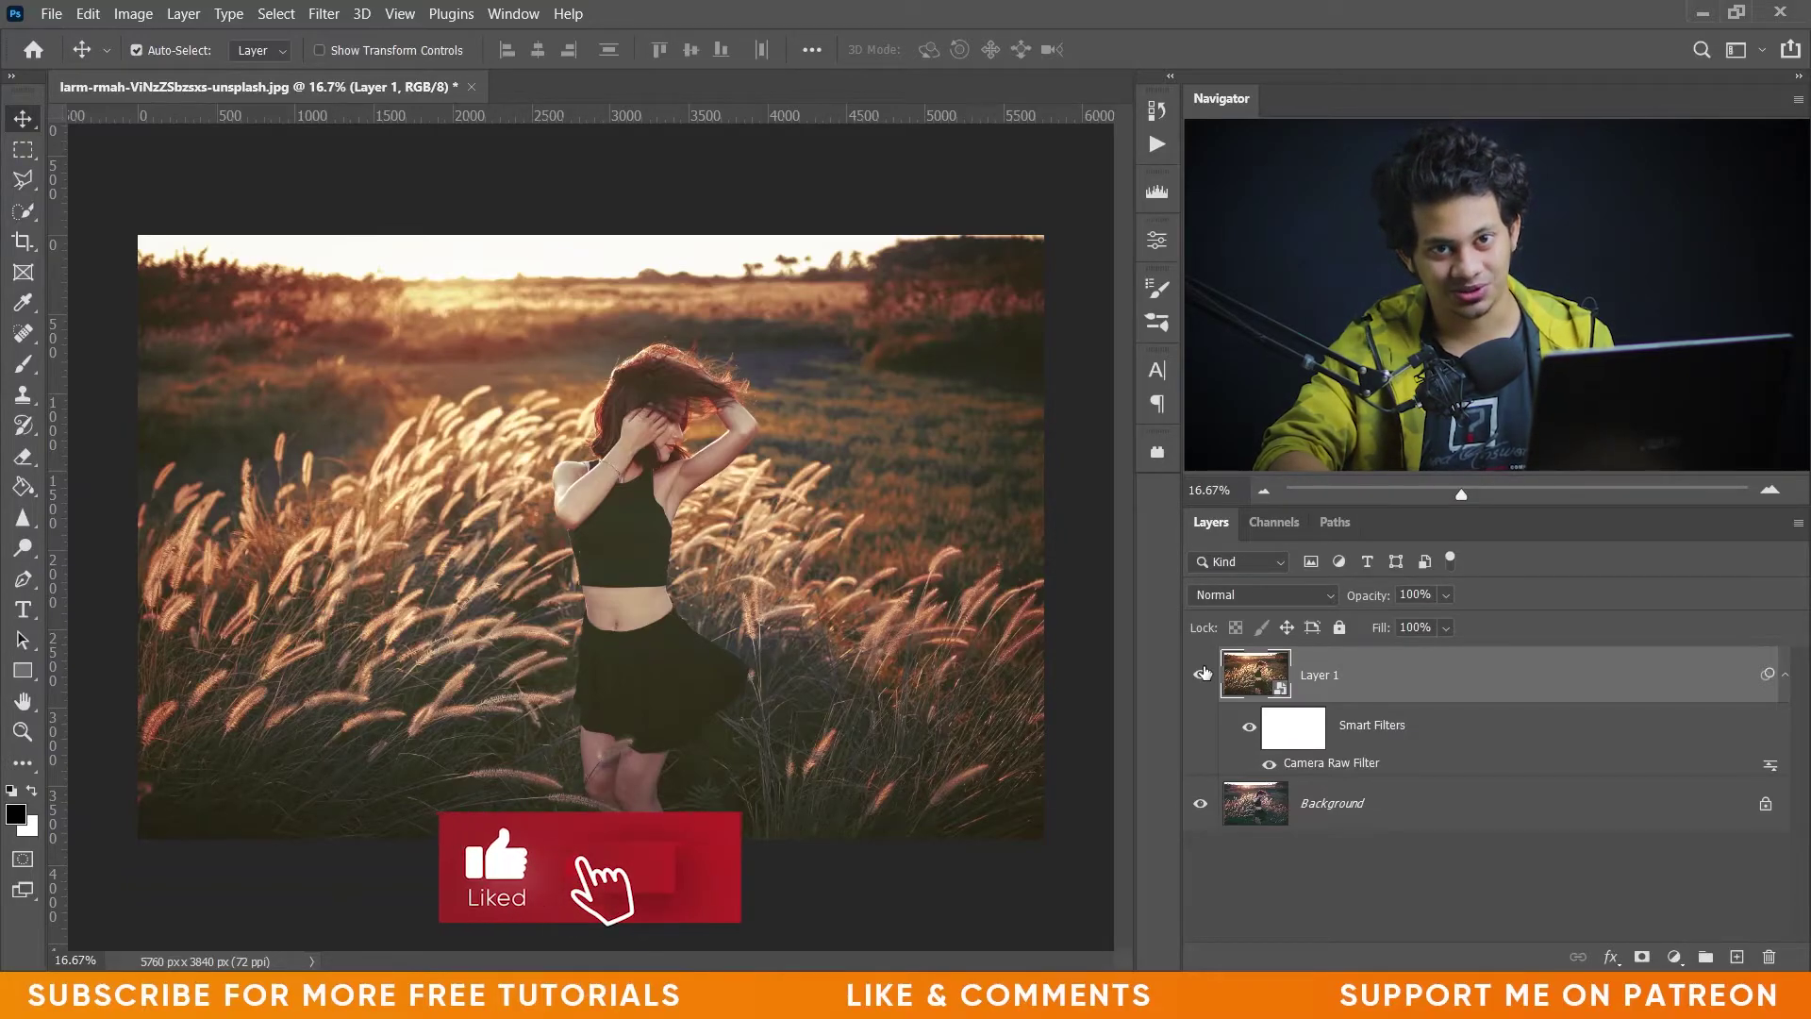
pyautogui.click(1202, 674)
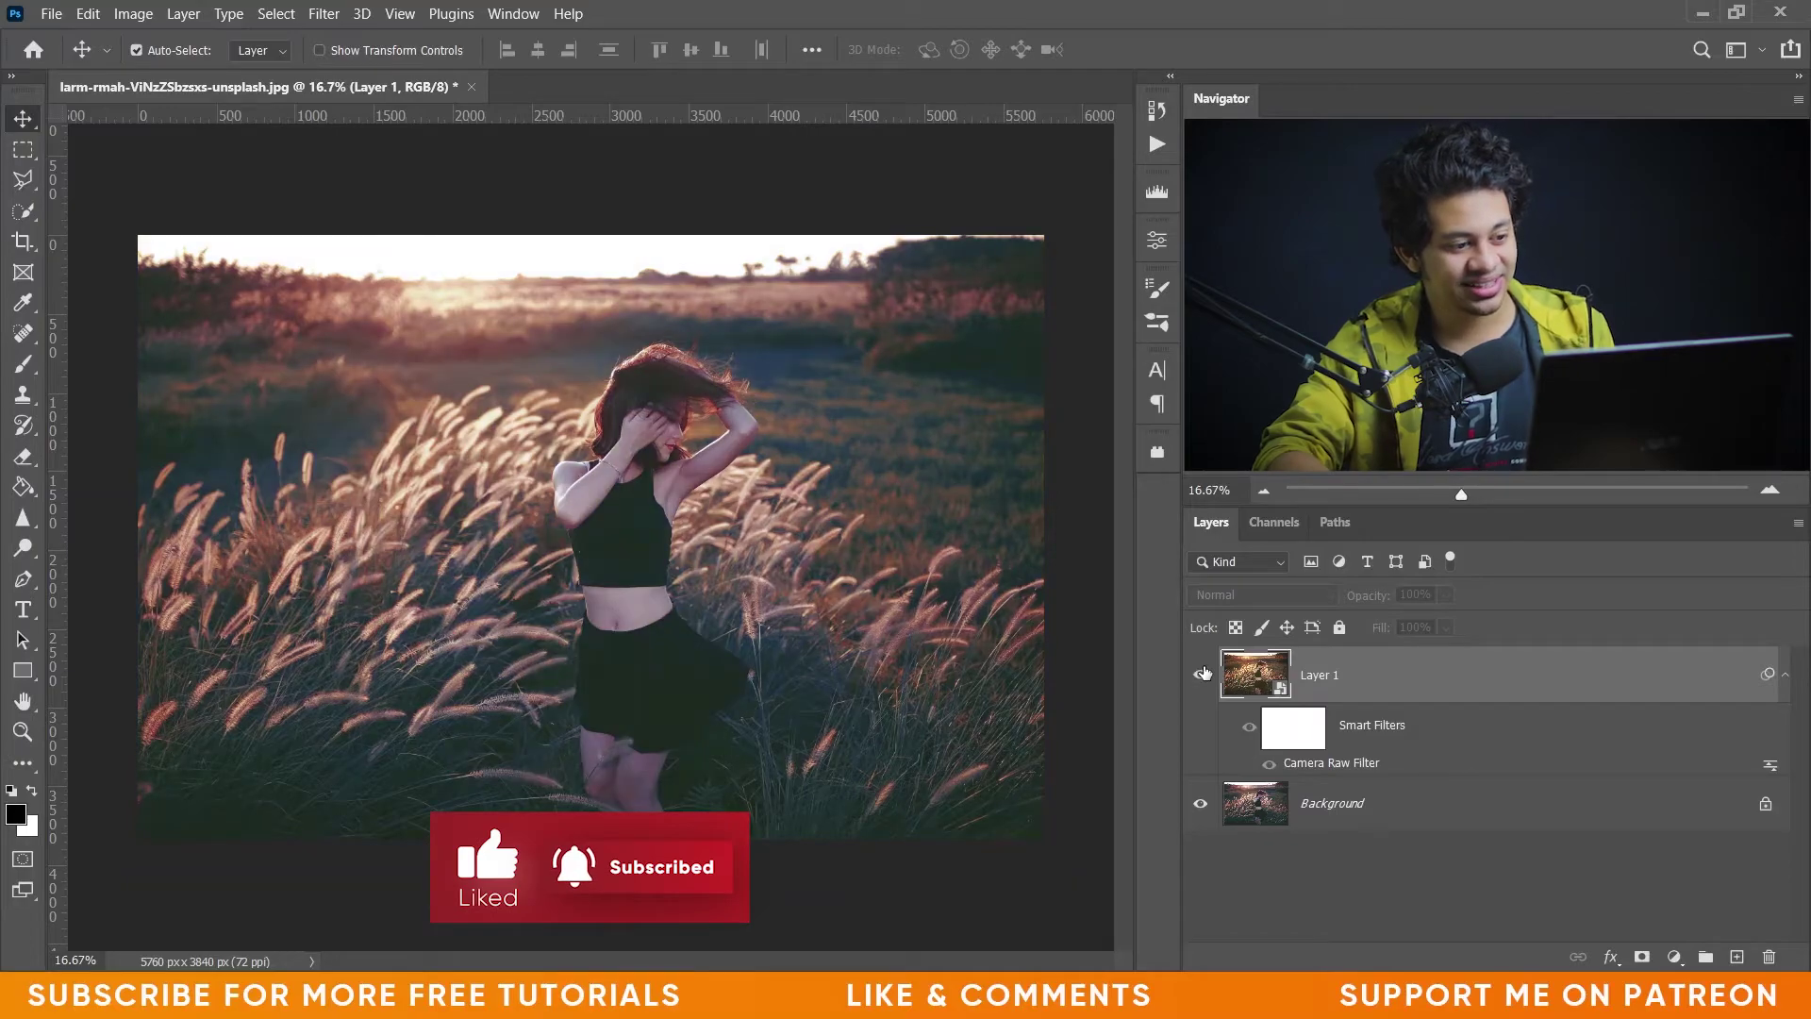
pyautogui.click(1202, 674)
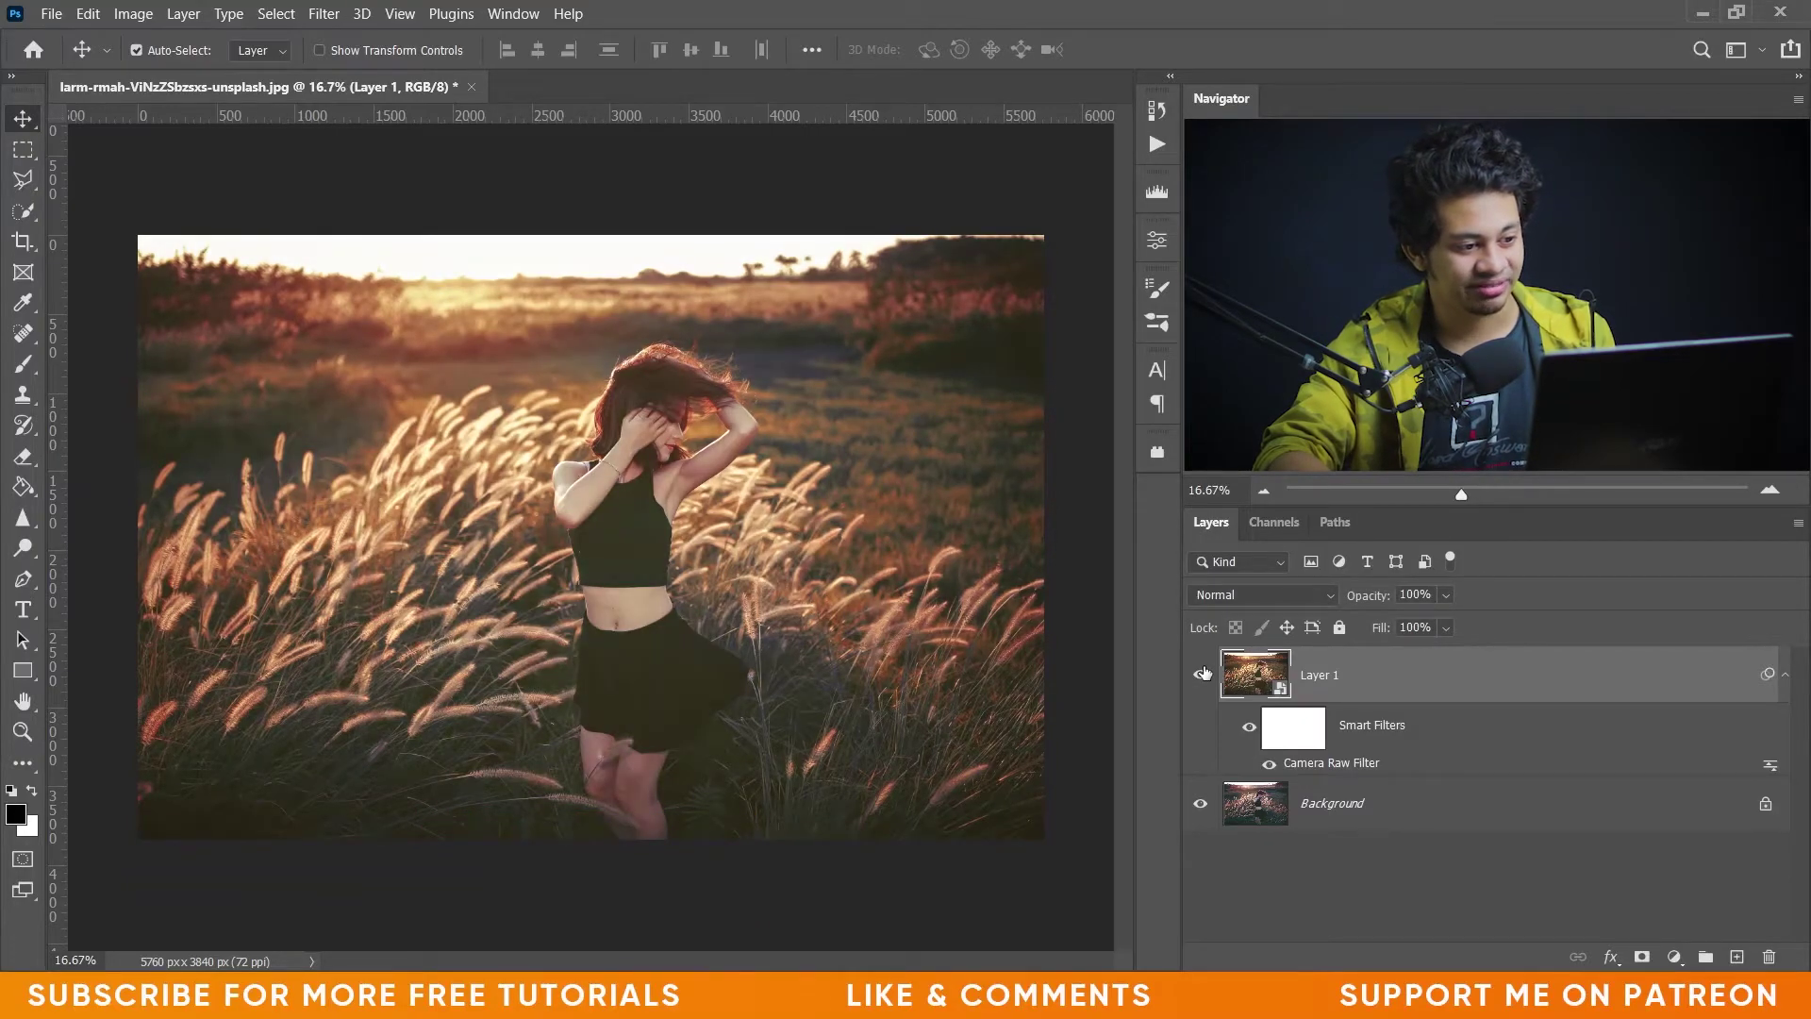
pyautogui.click(1201, 674)
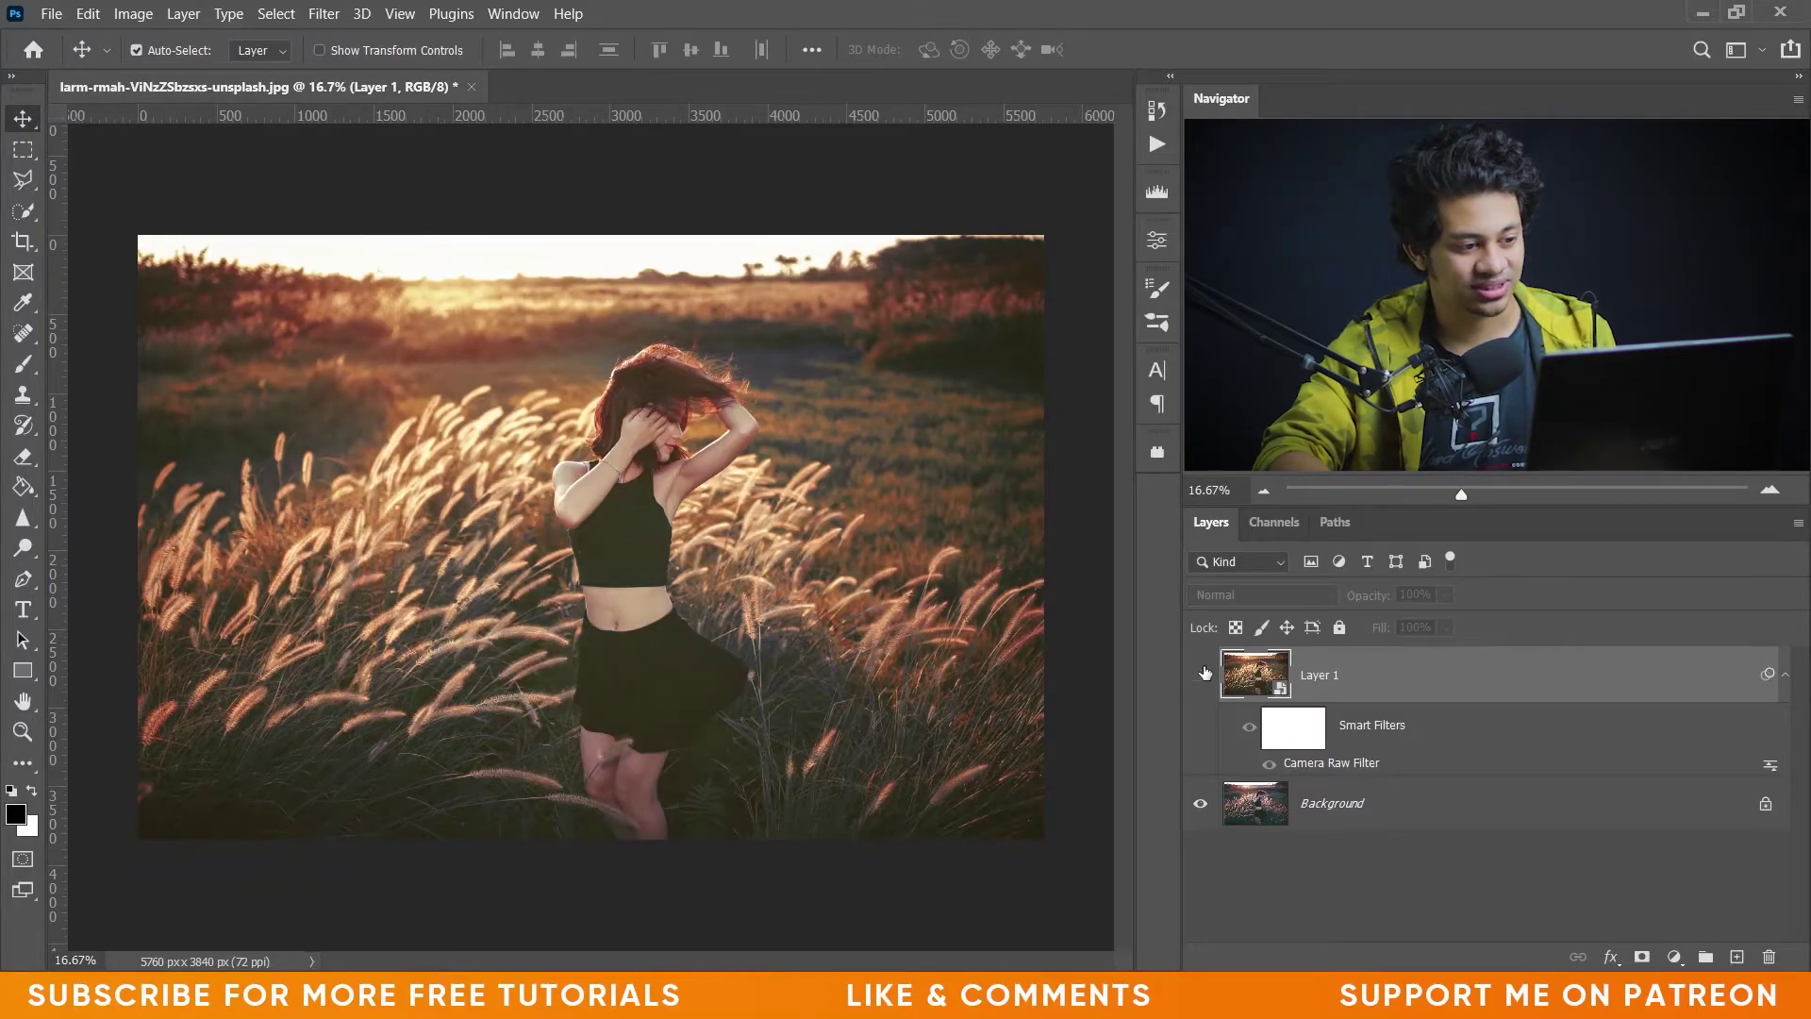
pyautogui.click(1202, 674)
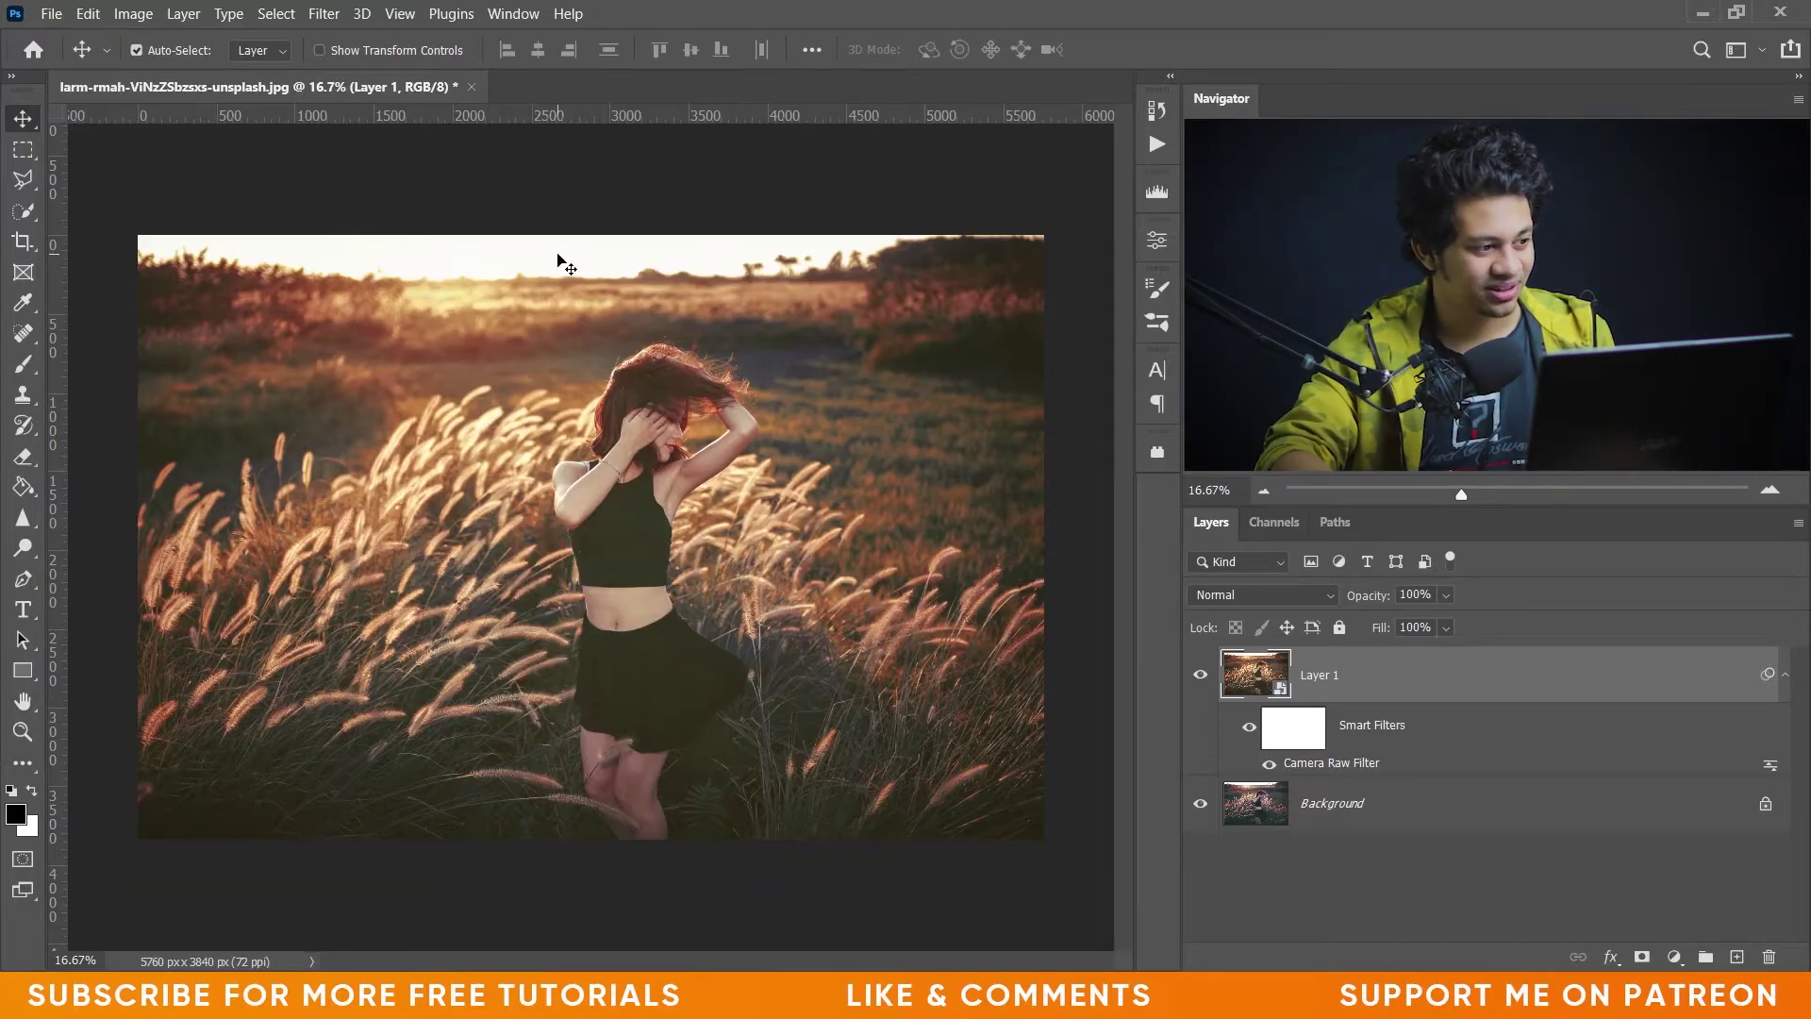
pyautogui.click(22, 241)
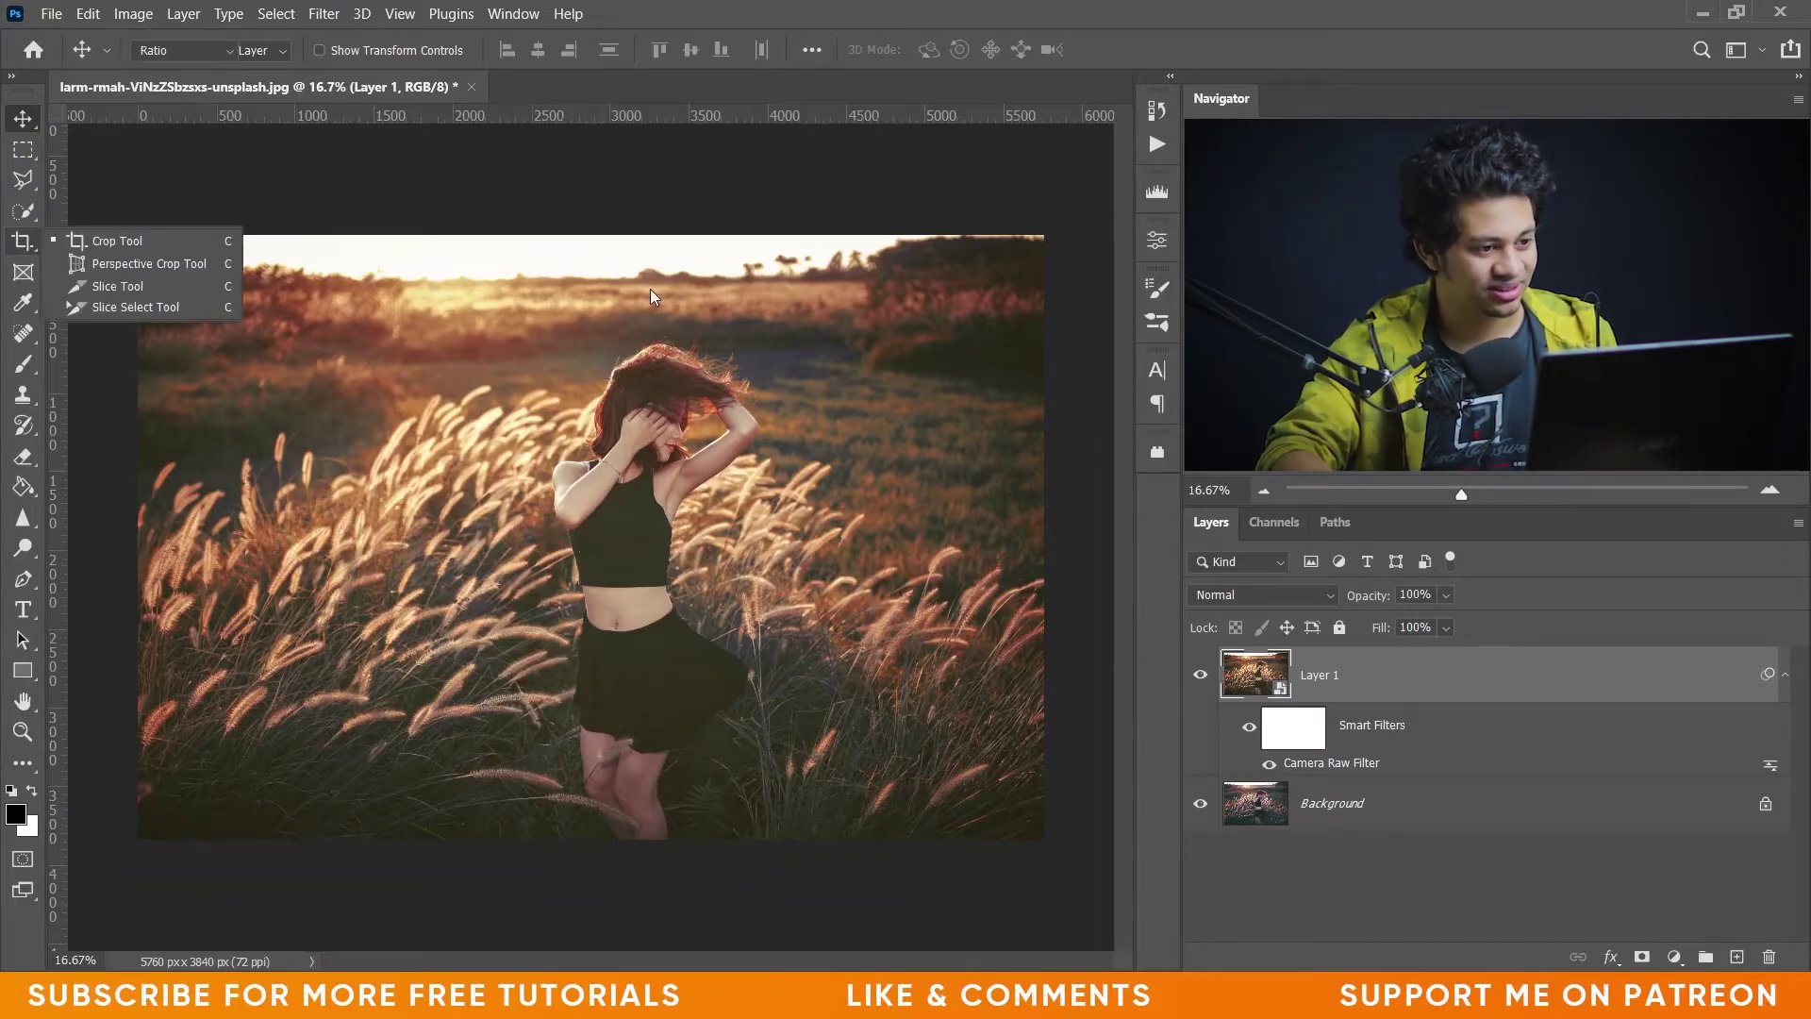
# - Pull the crop frame in from the top, bottom and left to trim the sky strip and edge slivers
pyautogui.click(599, 239)
pyautogui.moveTo(600, 253); pyautogui.dragTo(598, 260)
pyautogui.moveTo(603, 824)
pyautogui.mouseDown()
pyautogui.moveTo(605, 786)
pyautogui.moveTo(606, 805)
pyautogui.mouseUp()
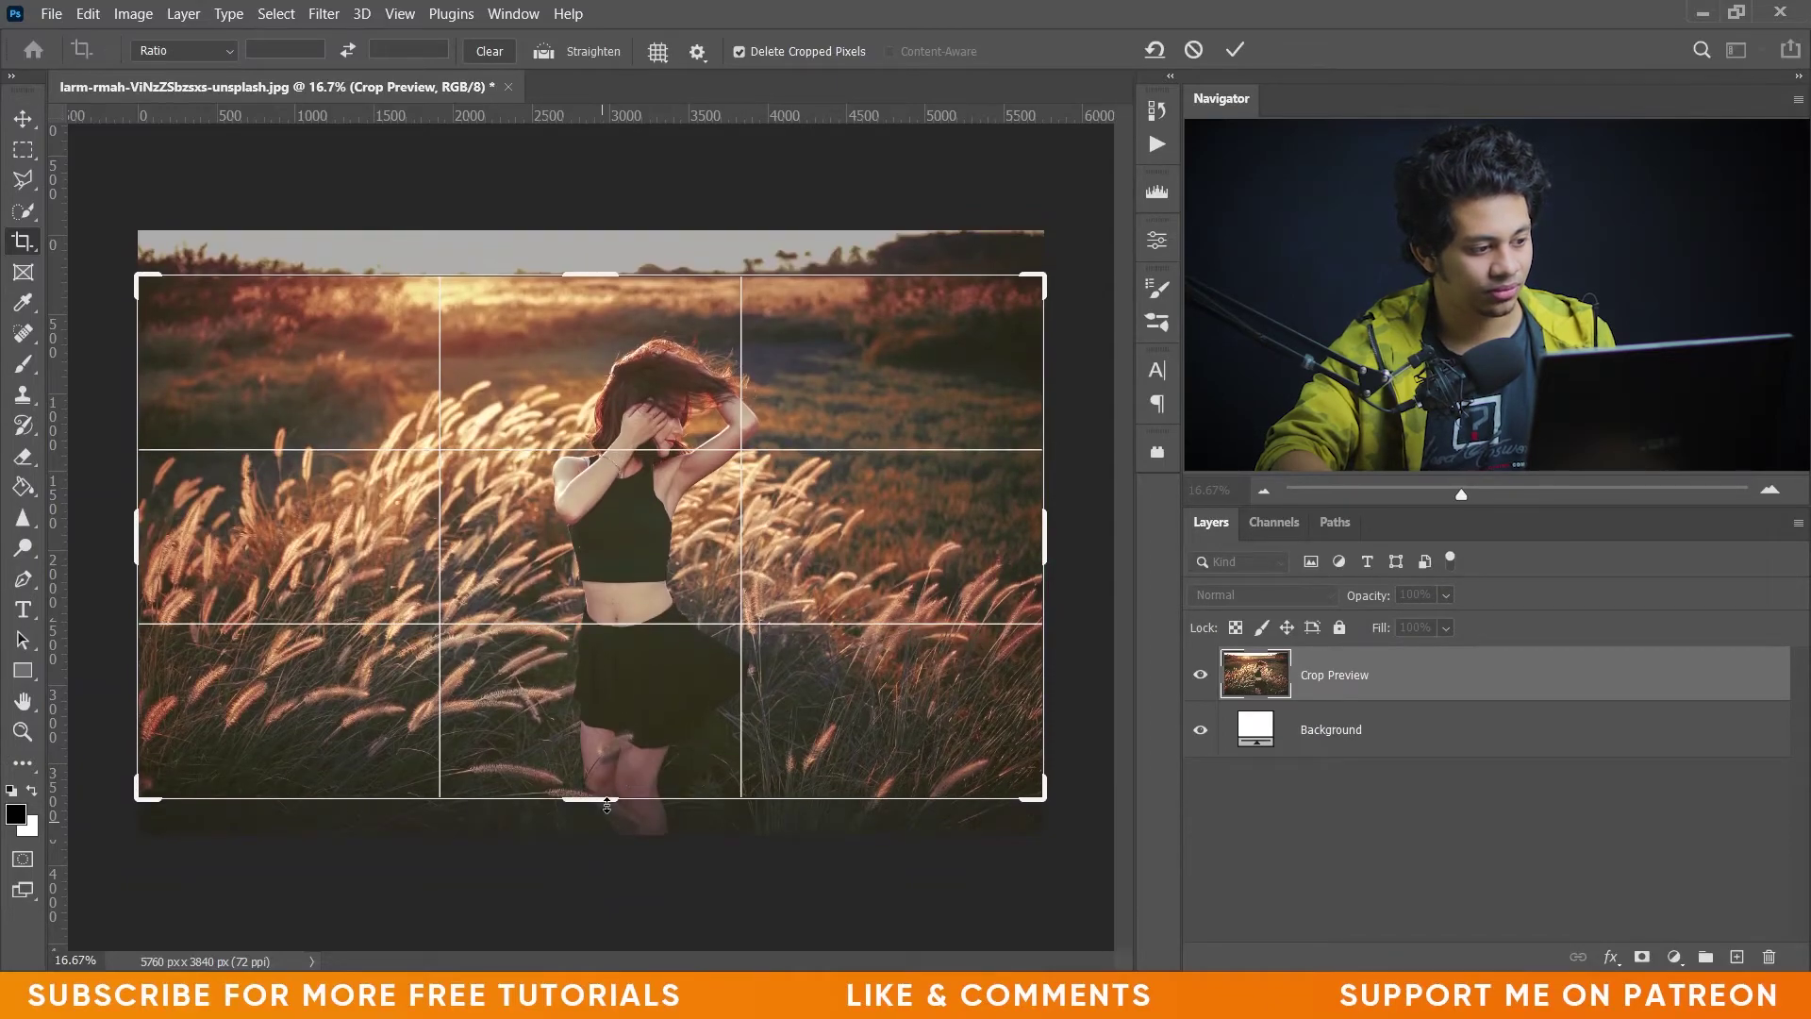
pyautogui.moveTo(138, 550); pyautogui.dragTo(145, 549)
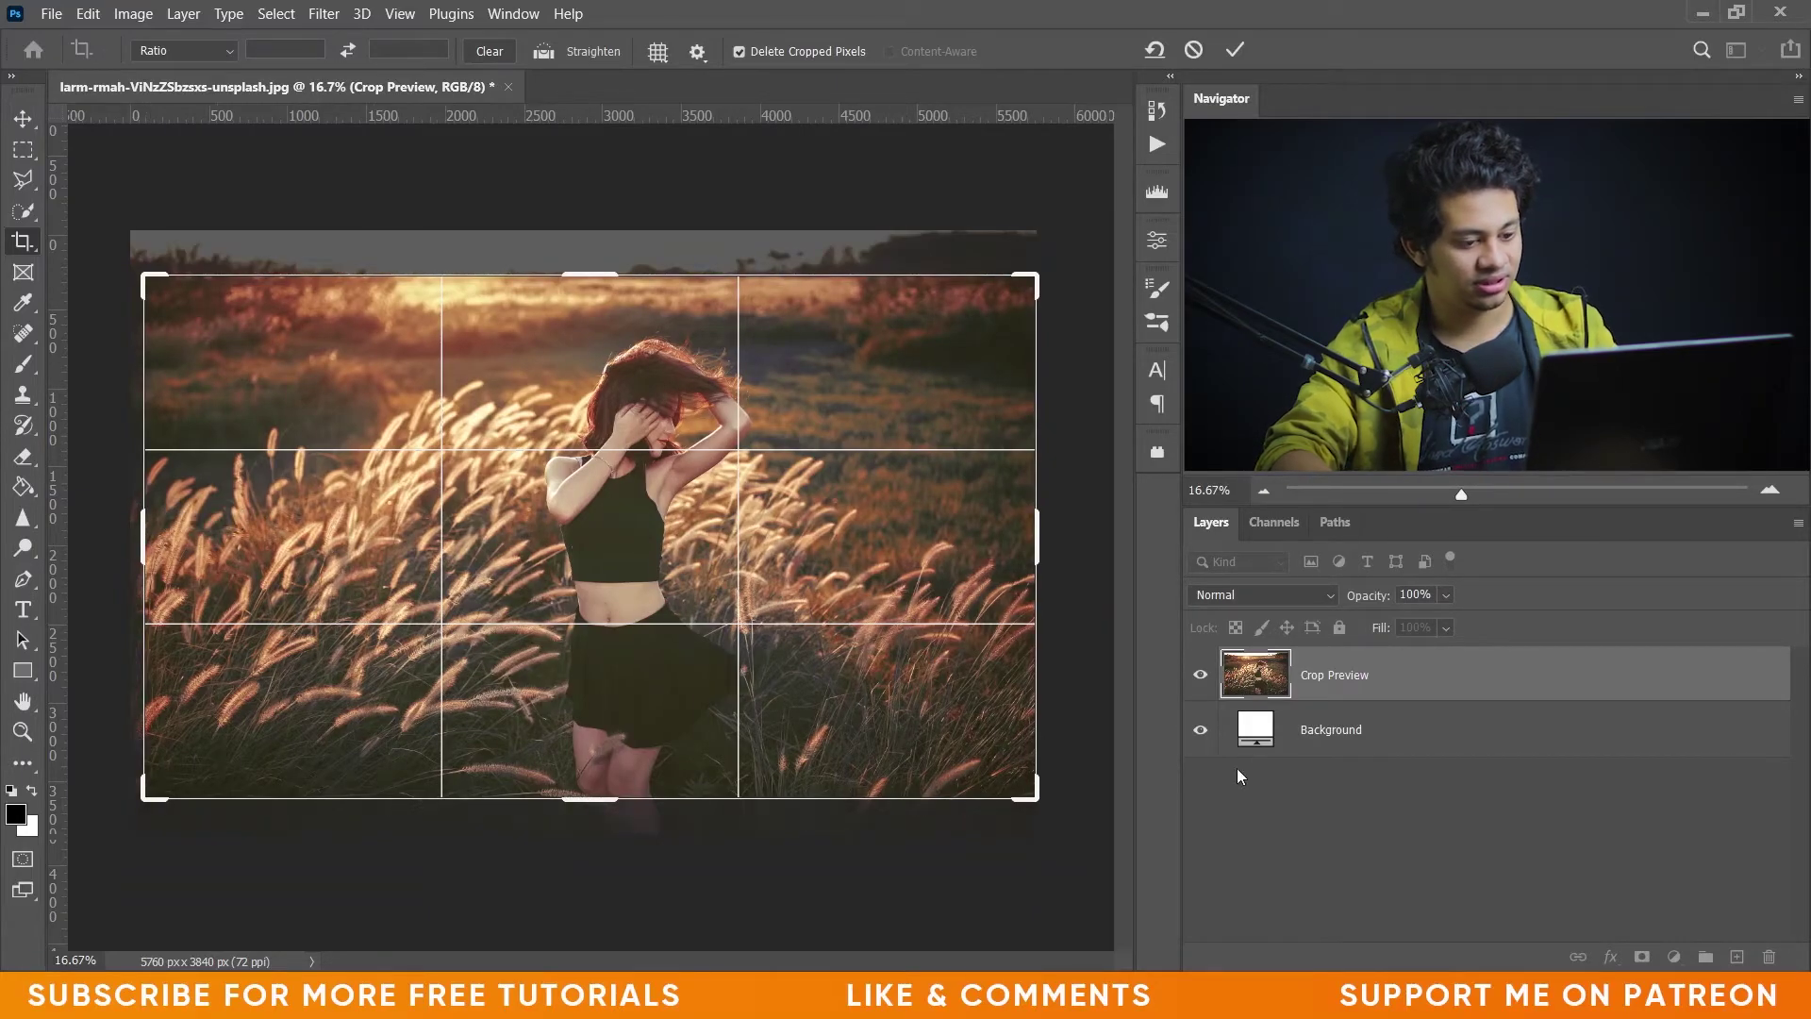